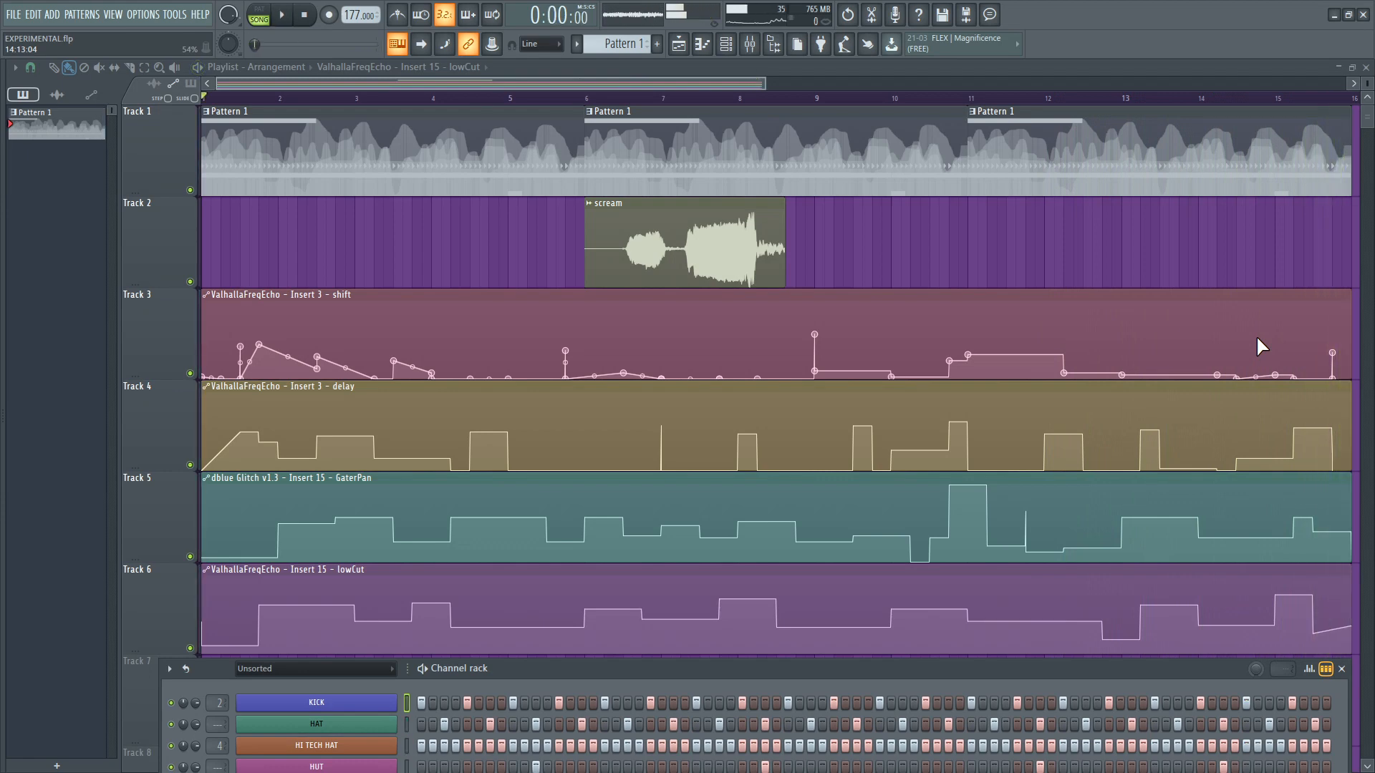
# - Inspect the effect chain on the LEAD insert in the mixer
pyautogui.click(755, 47)
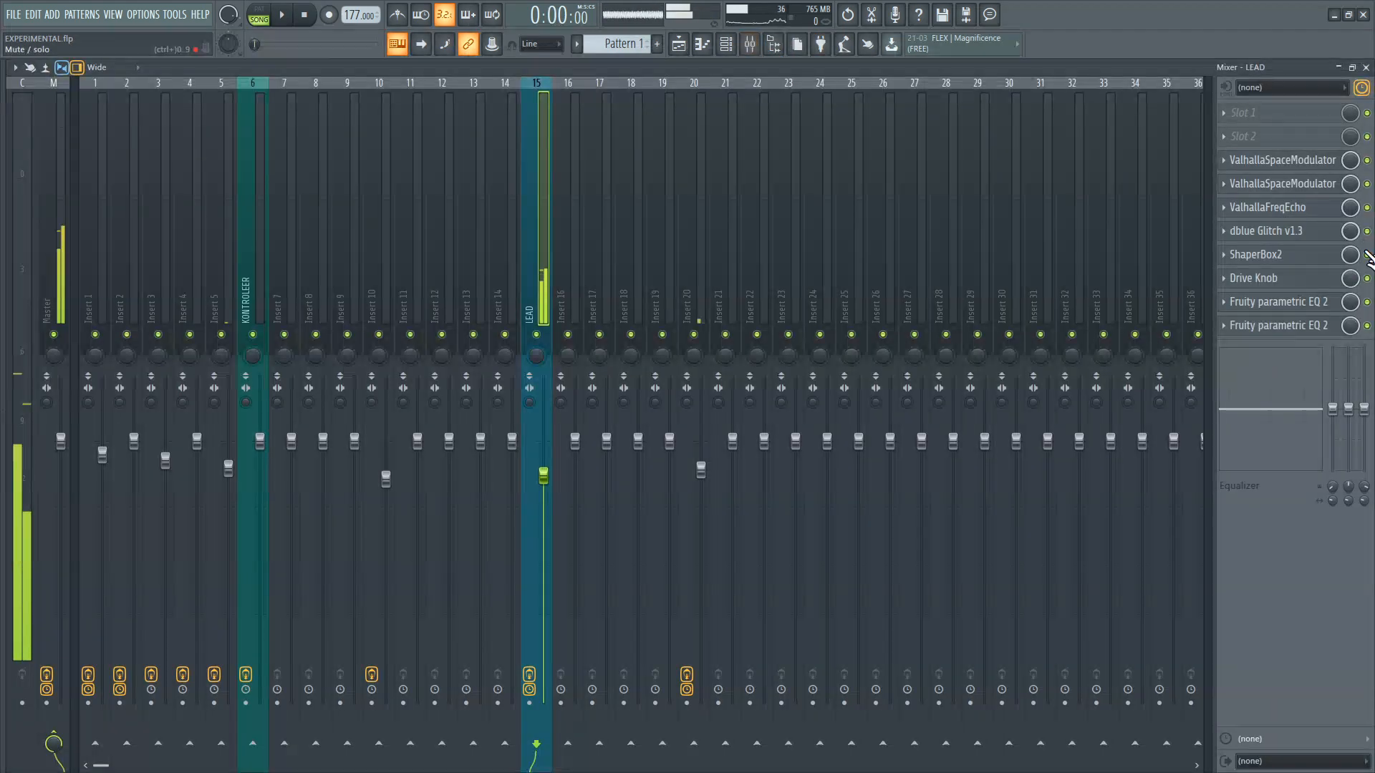
pyautogui.click(1366, 68)
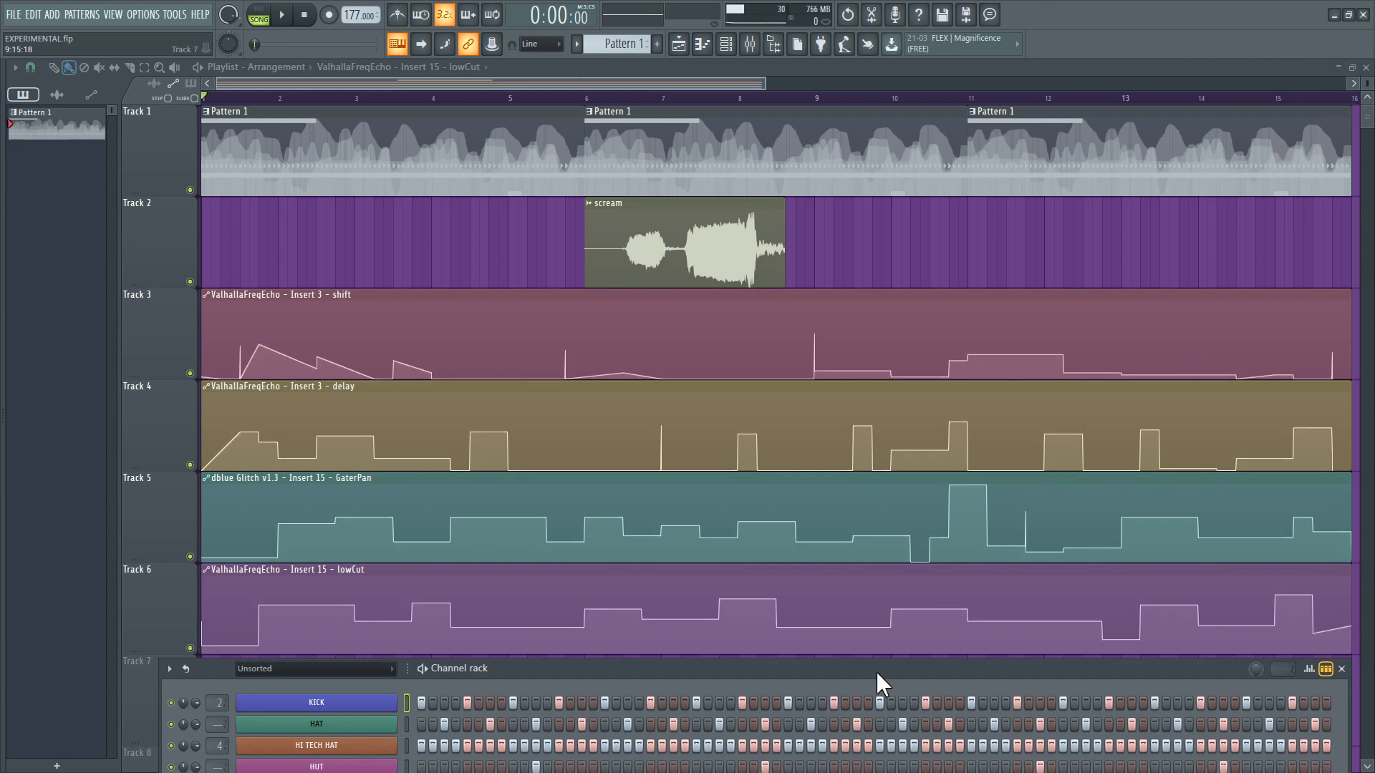
# - Clear the workspace by closing the channel rack, the playlist and the mixer
pyautogui.moveTo(875, 672); pyautogui.dragTo(844, 310)
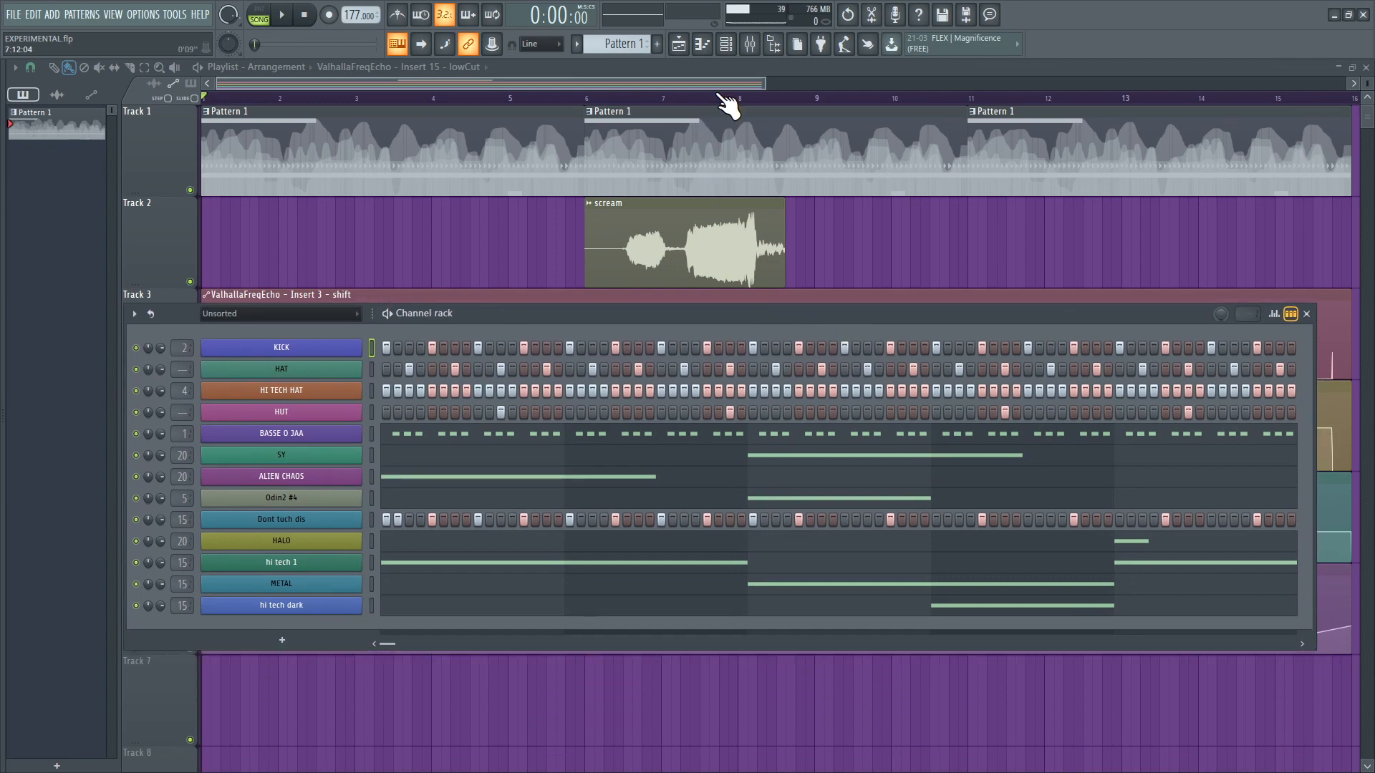
pyautogui.click(727, 44)
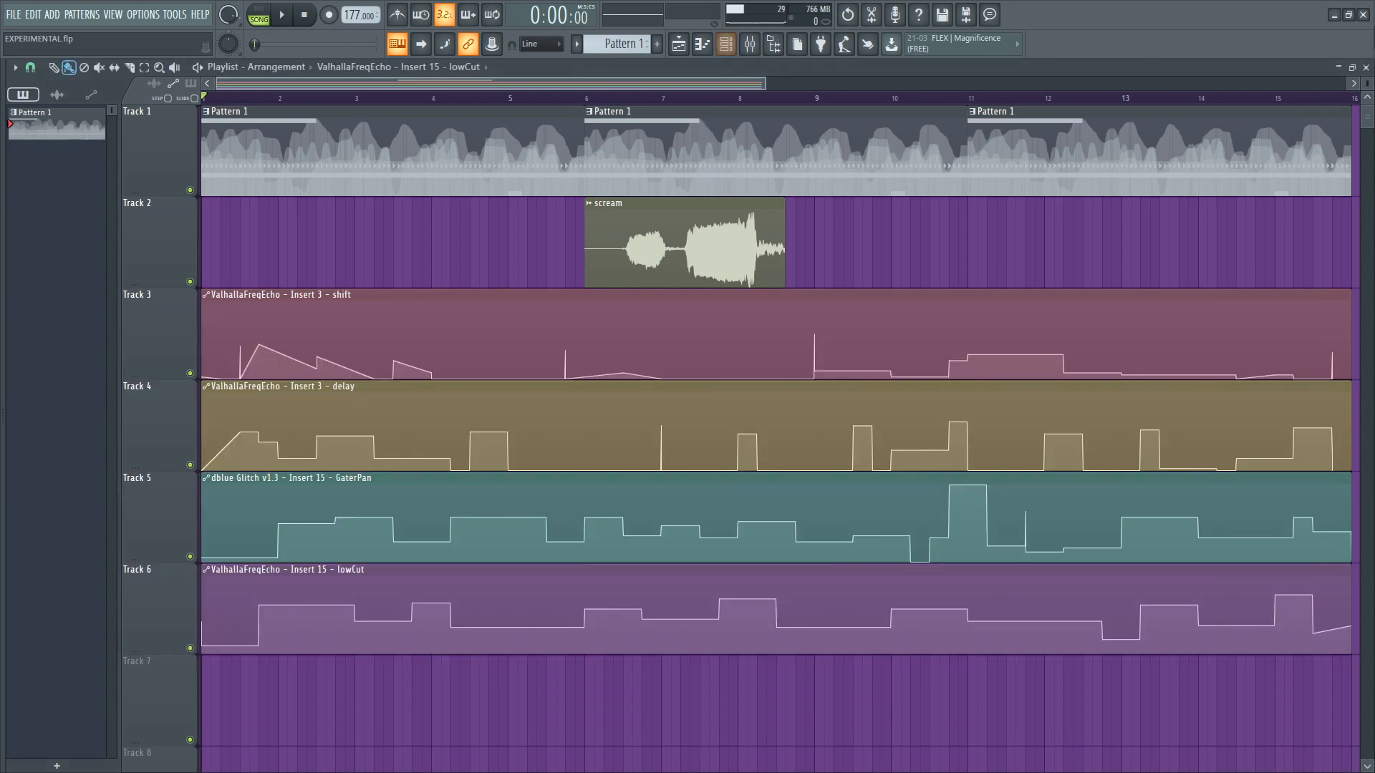
pyautogui.click(1366, 67)
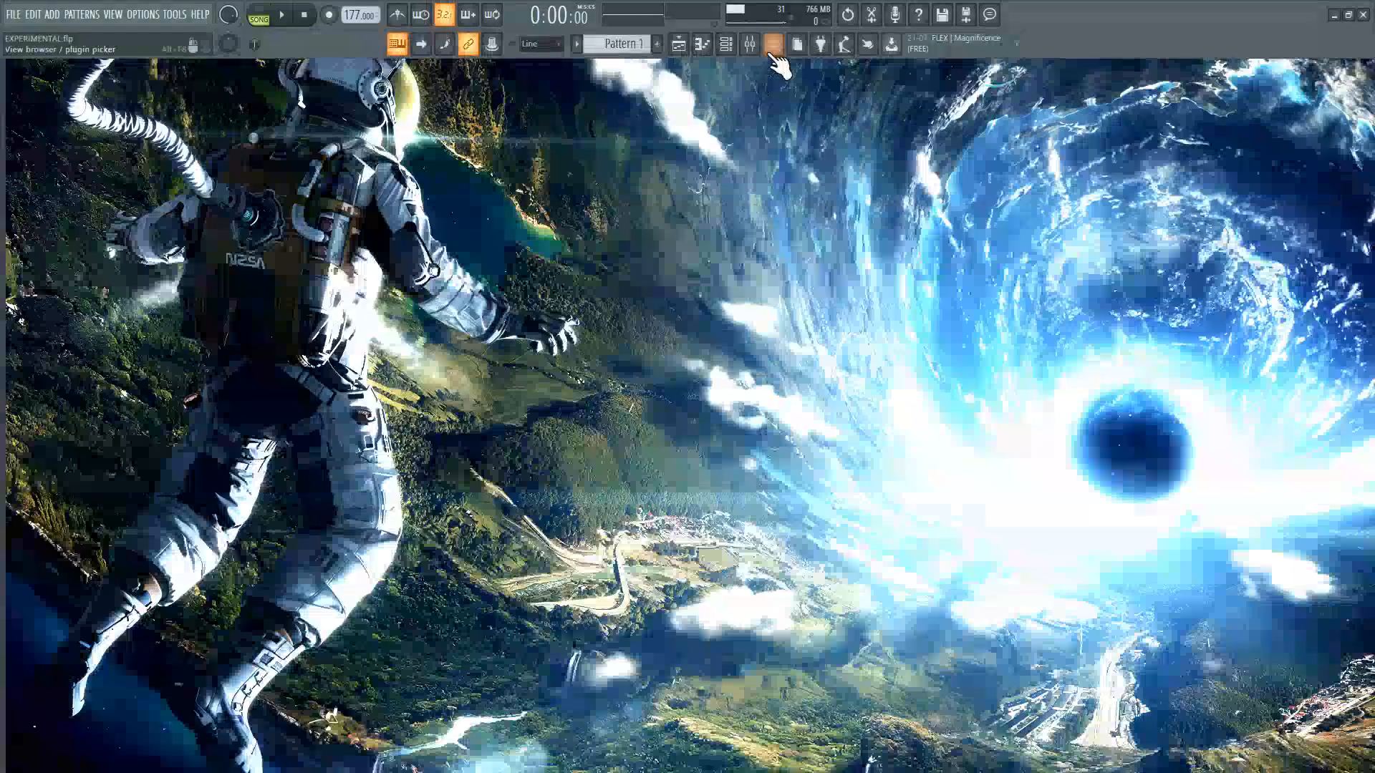
pyautogui.click(750, 44)
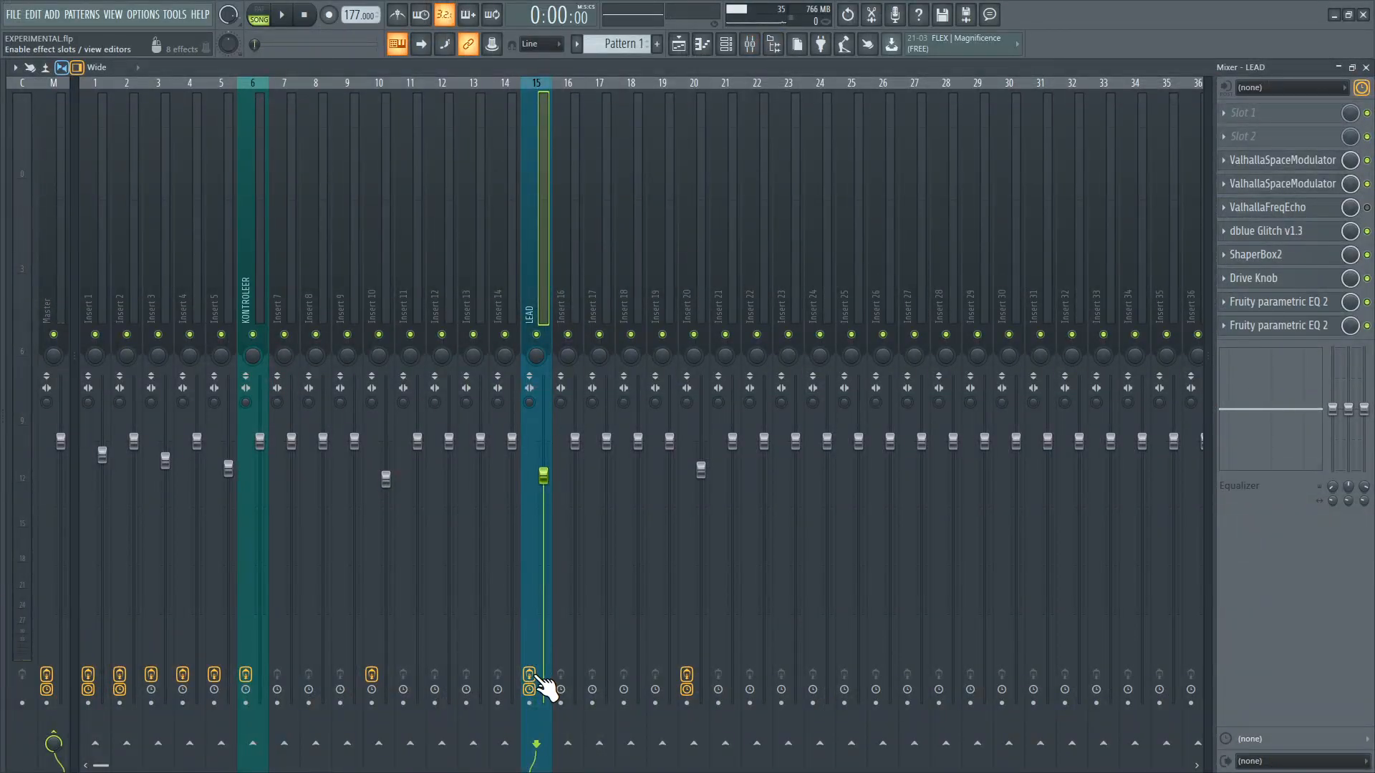
pyautogui.click(1365, 66)
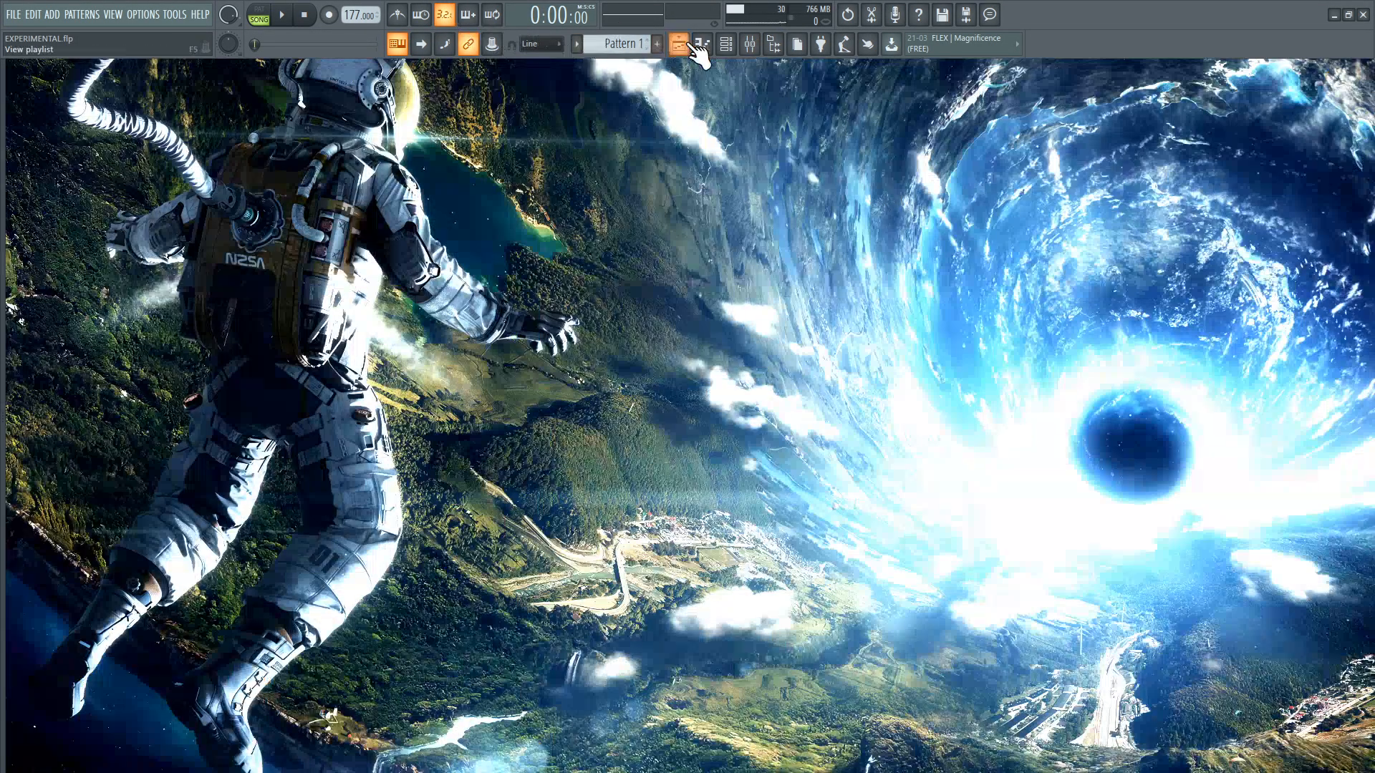
# - Show the channel rack and leave only the hi tech 1, METAL and hi tech dark channels unmuted
pyautogui.click(725, 45)
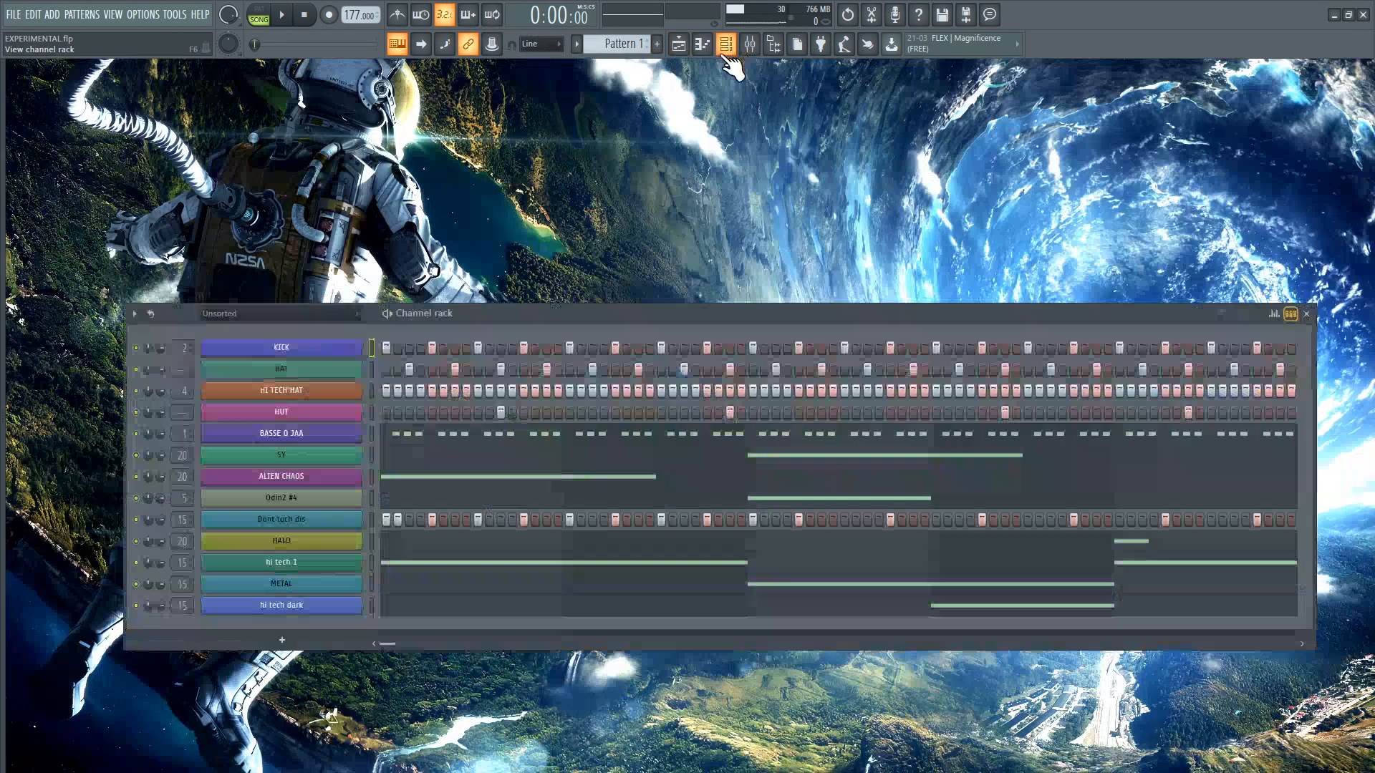
pyautogui.rightClick(136, 562)
pyautogui.click(150, 552)
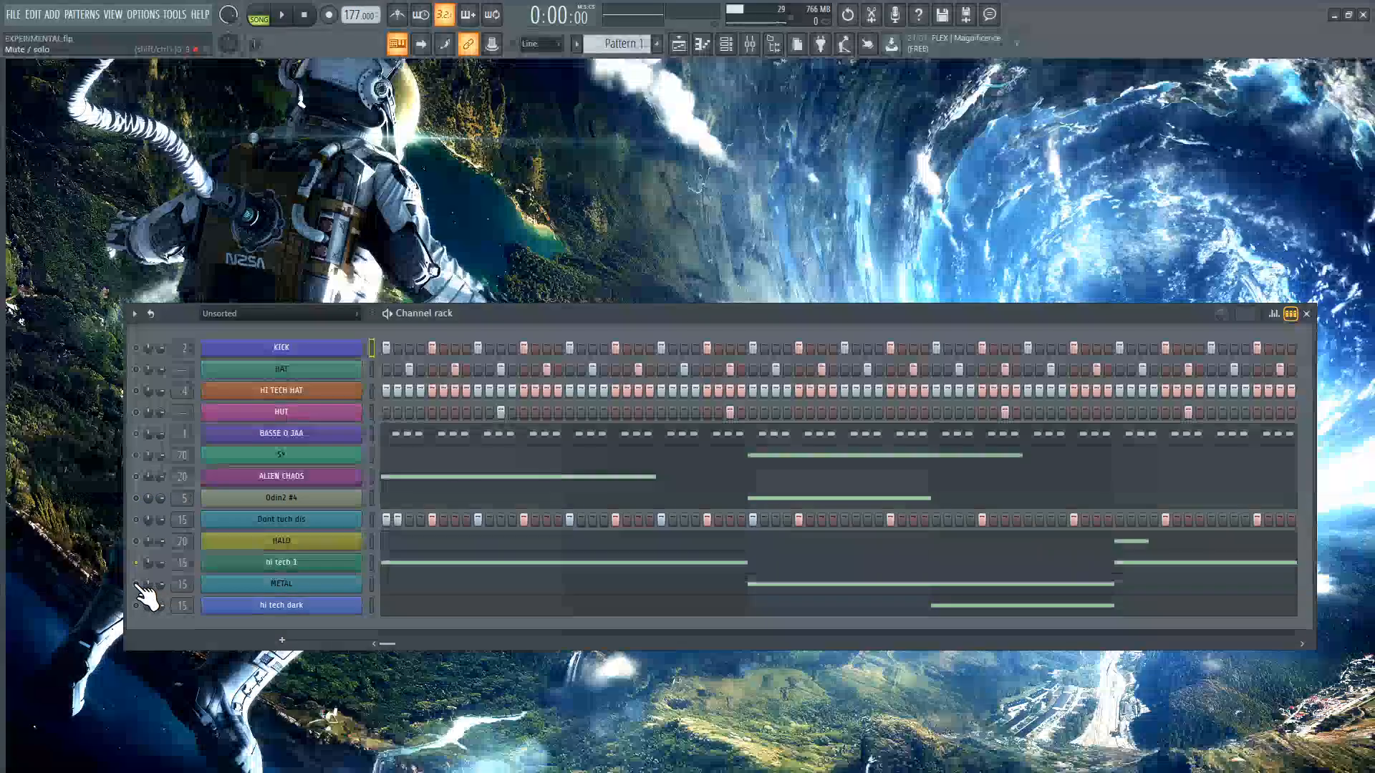
pyautogui.click(136, 584)
pyautogui.click(136, 606)
# - Select the hi tech 1 channel and audition its Distorted Lead sound in the Hive synth with a few notes
pyautogui.click(371, 563)
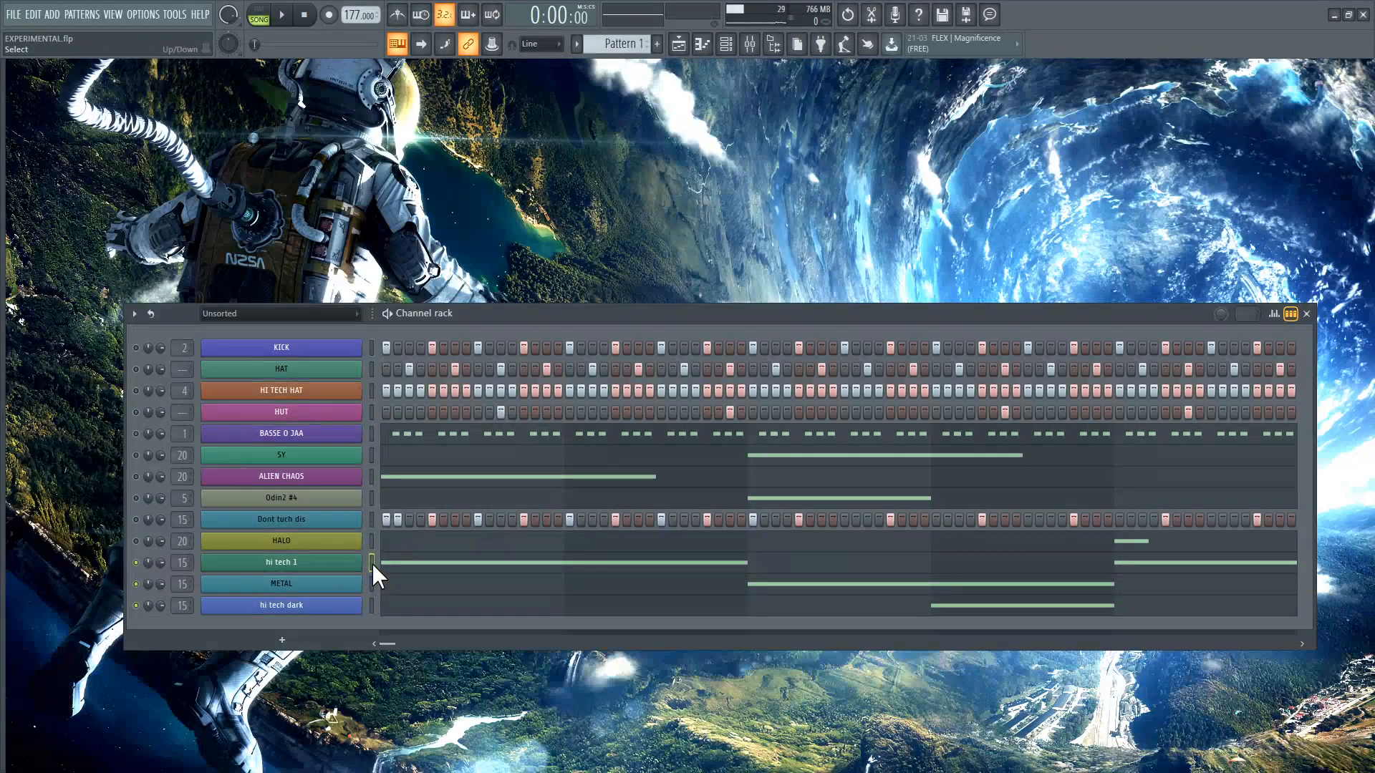
pyautogui.click(332, 566)
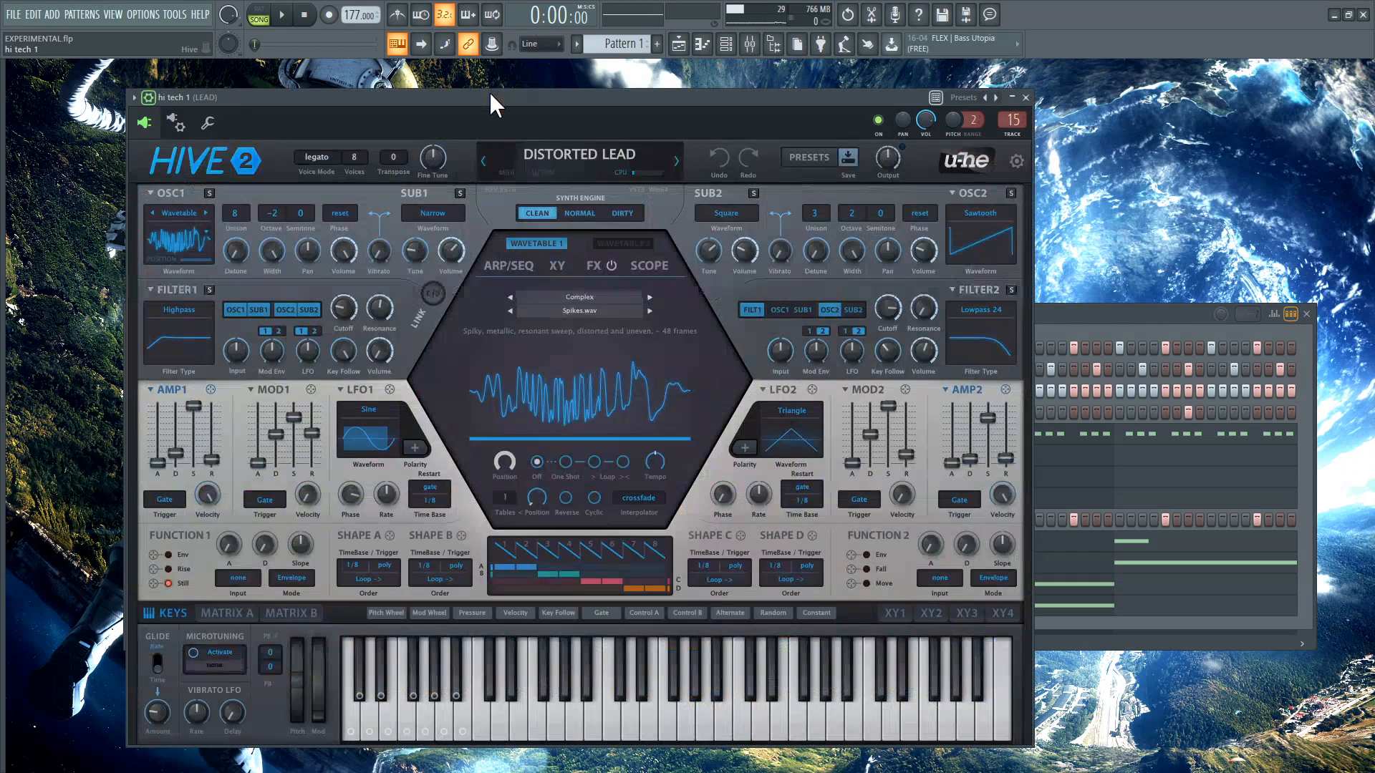
pyautogui.moveTo(488, 92); pyautogui.dragTo(640, 86)
pyautogui.press('z')
pyautogui.press('z')
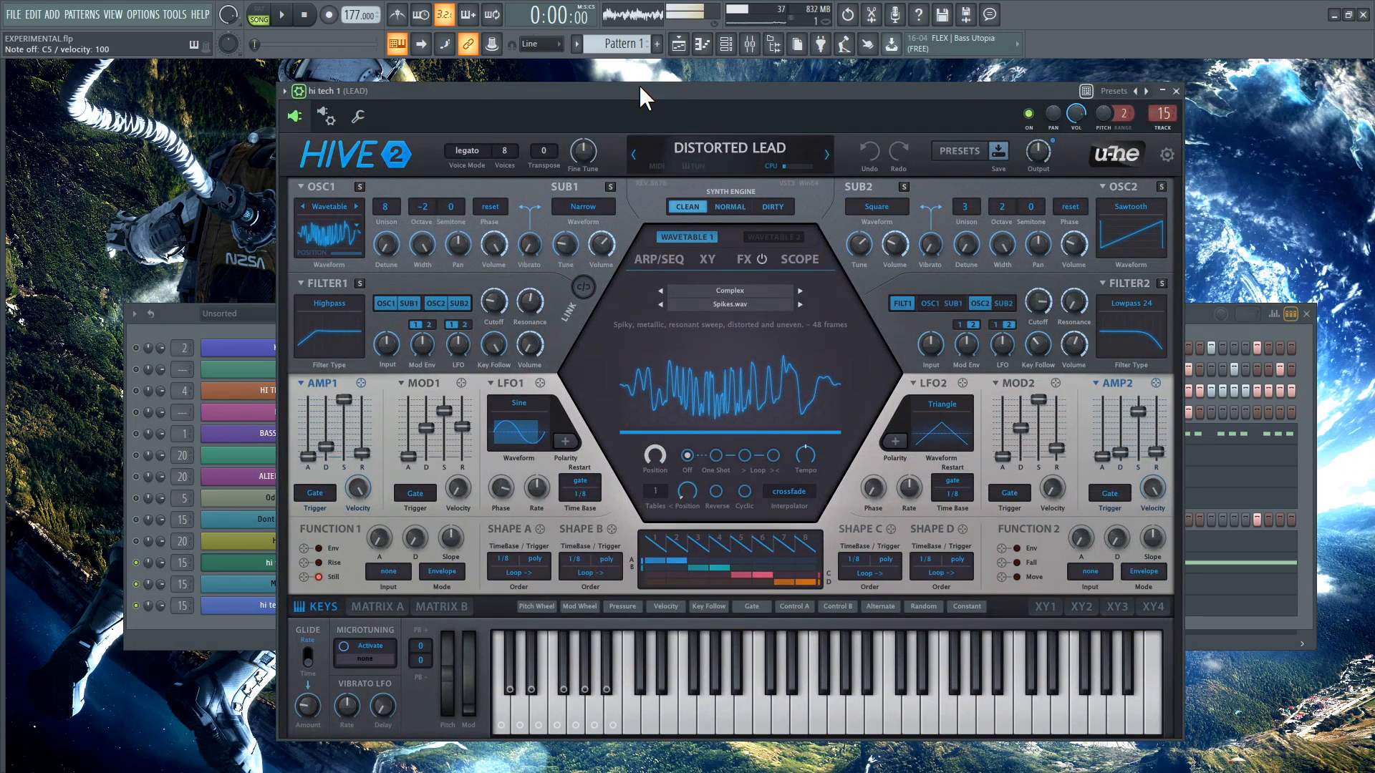
pyautogui.click(1174, 91)
pyautogui.press('v')
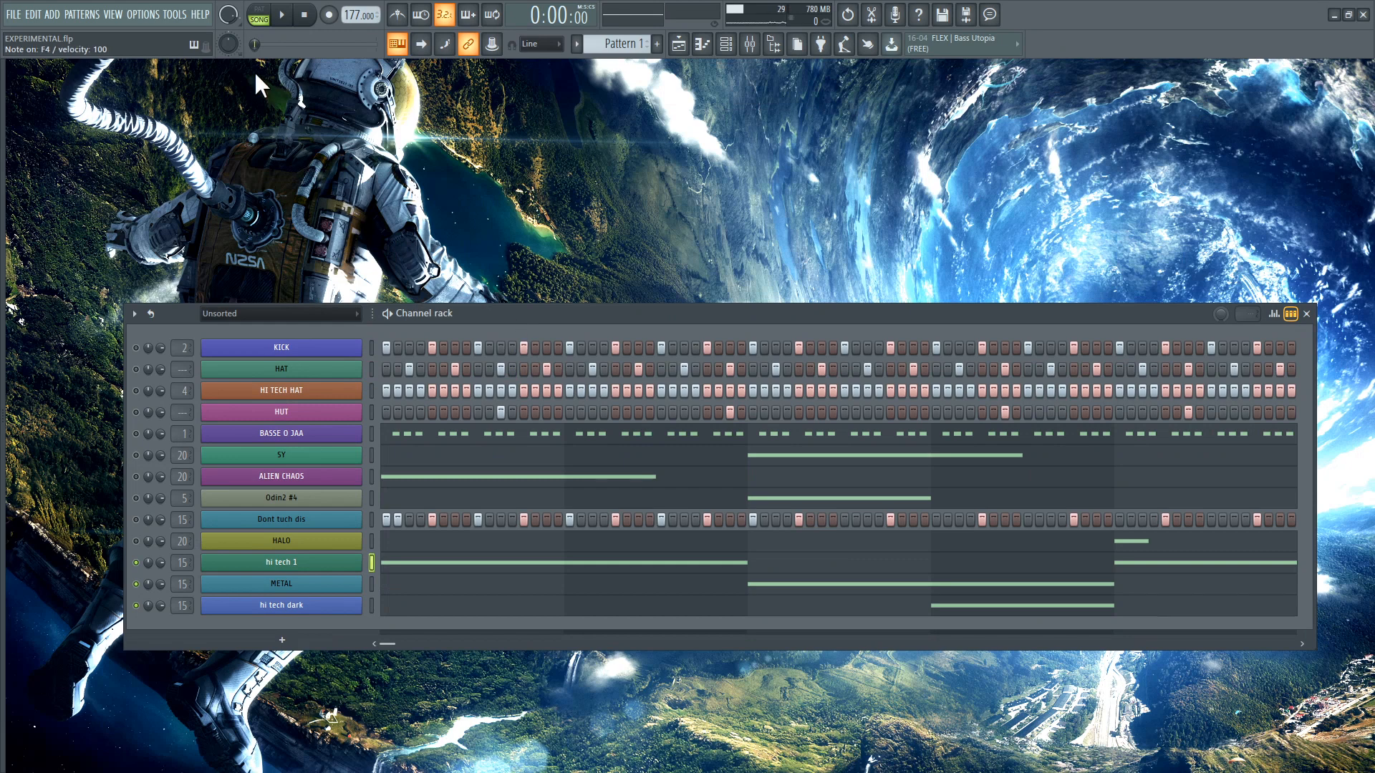
# - Play back the song and stop it, and audition the hi tech 1 lead once more from its Hive synth
pyautogui.click(281, 15)
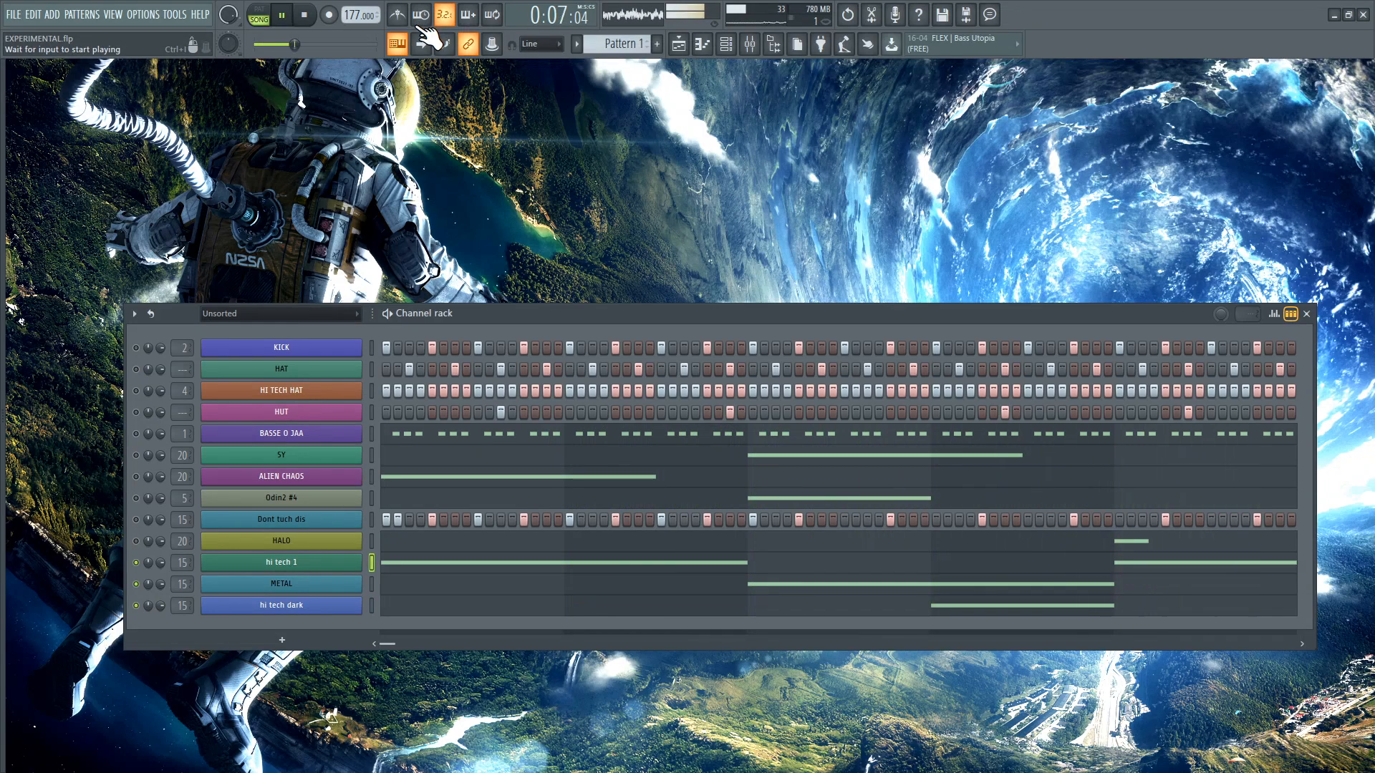
pyautogui.press('space')
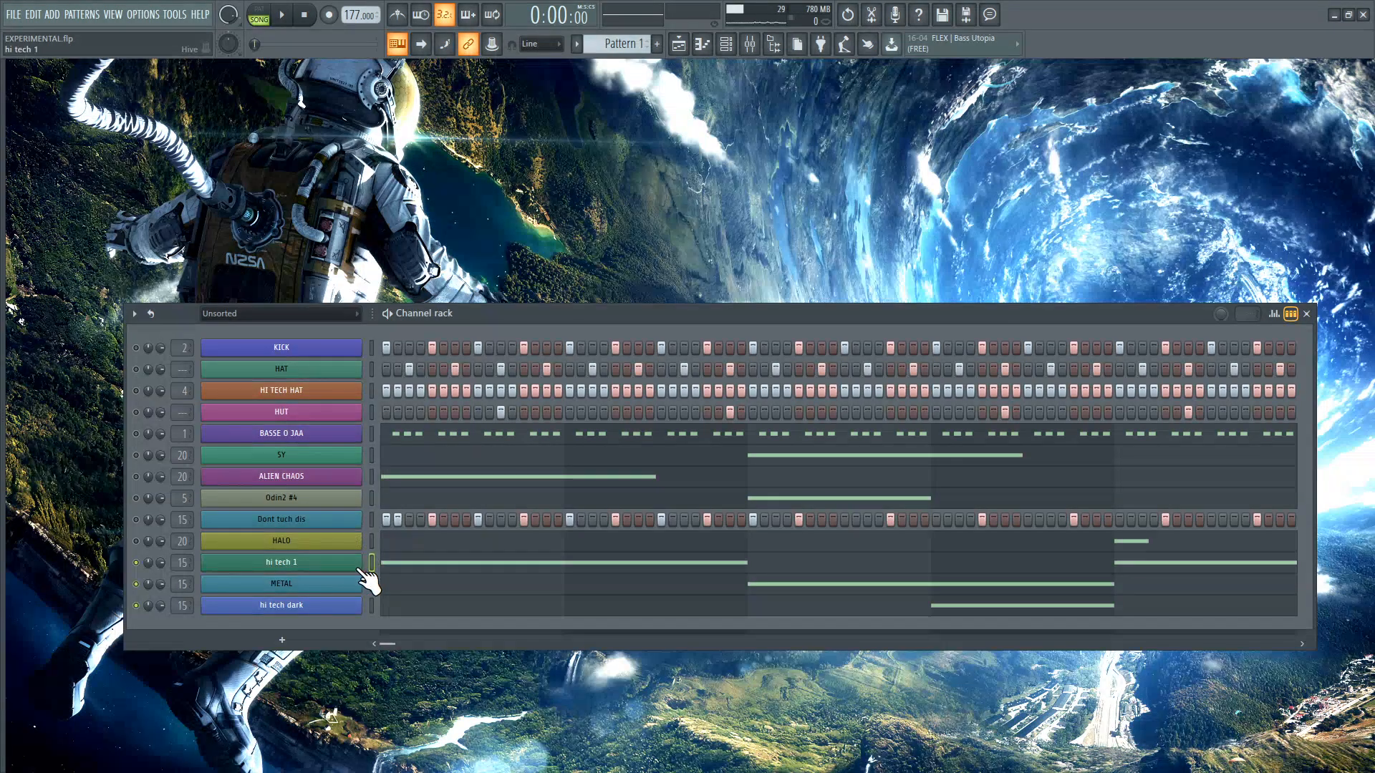
pyautogui.click(333, 566)
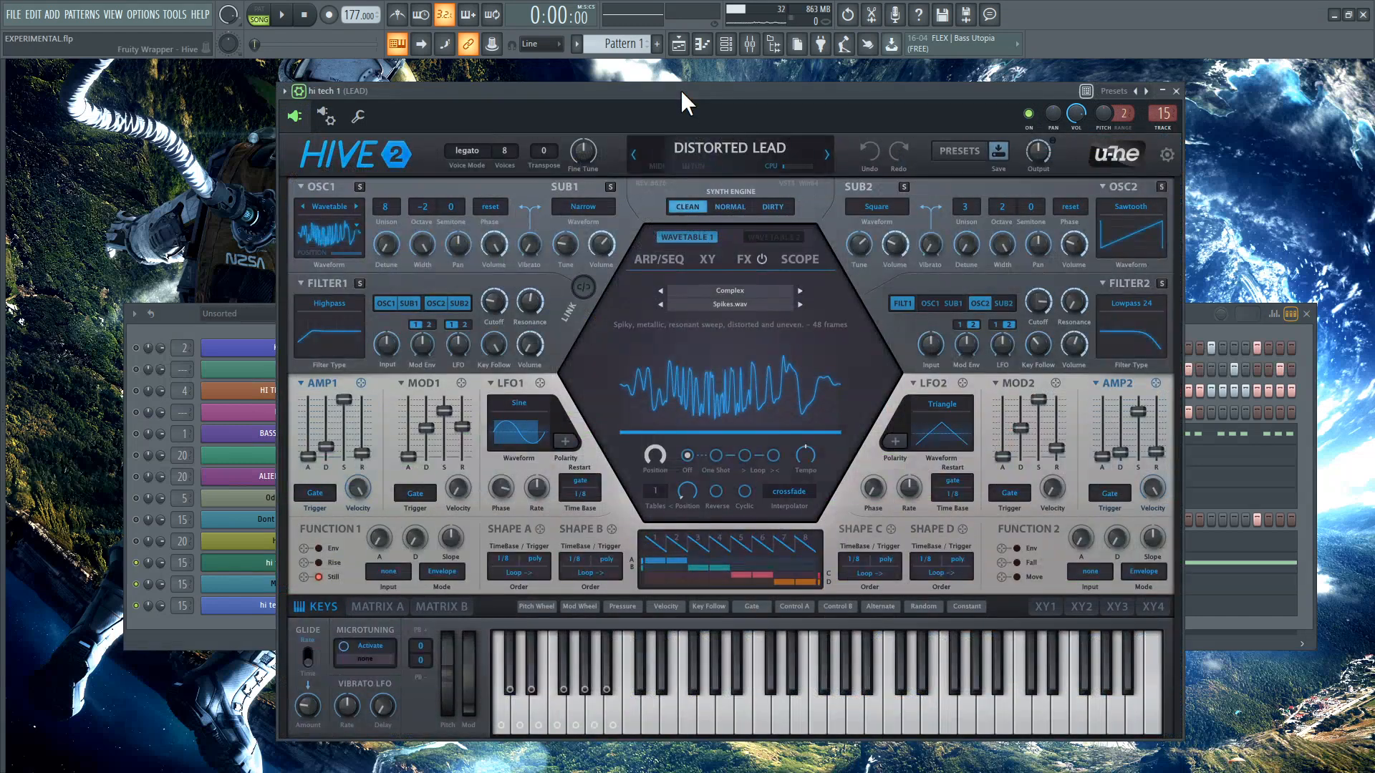
pyautogui.press('q')
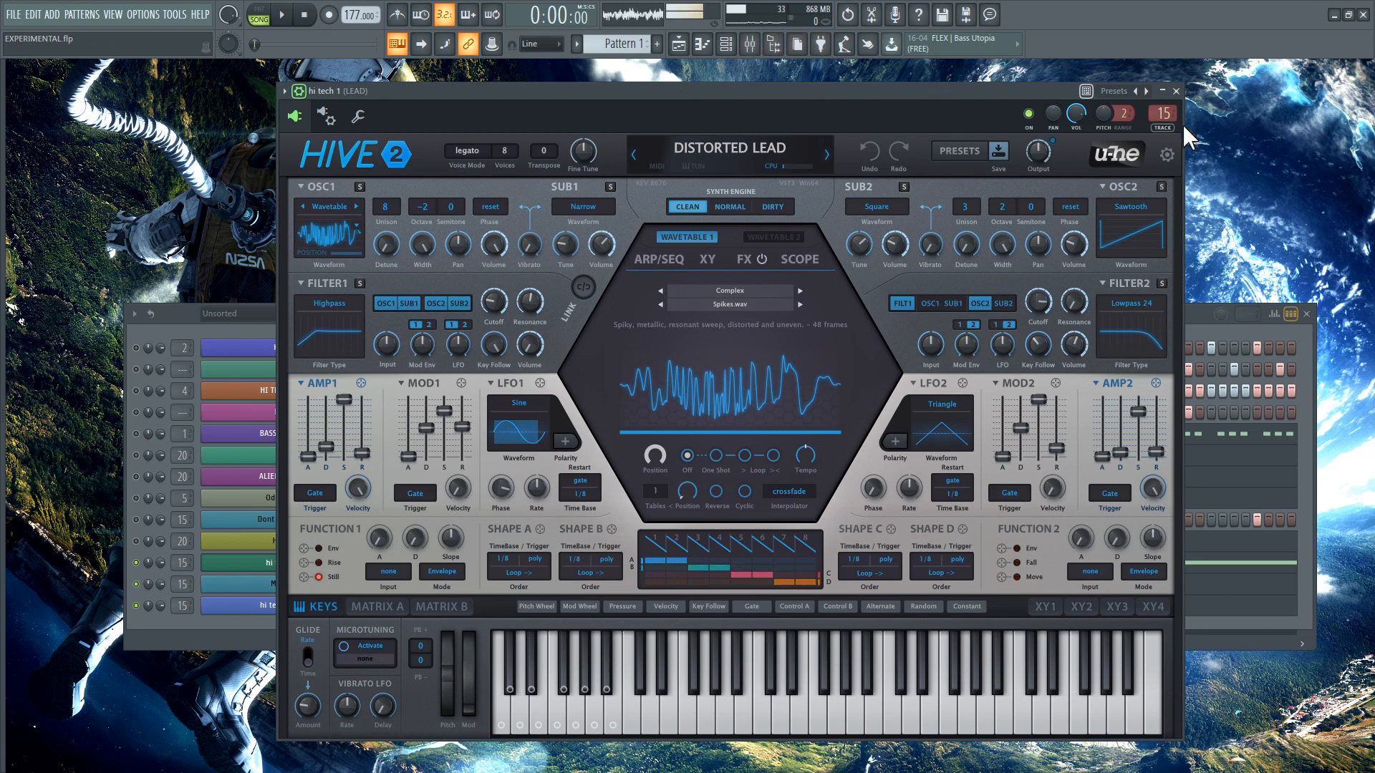
pyautogui.click(1177, 93)
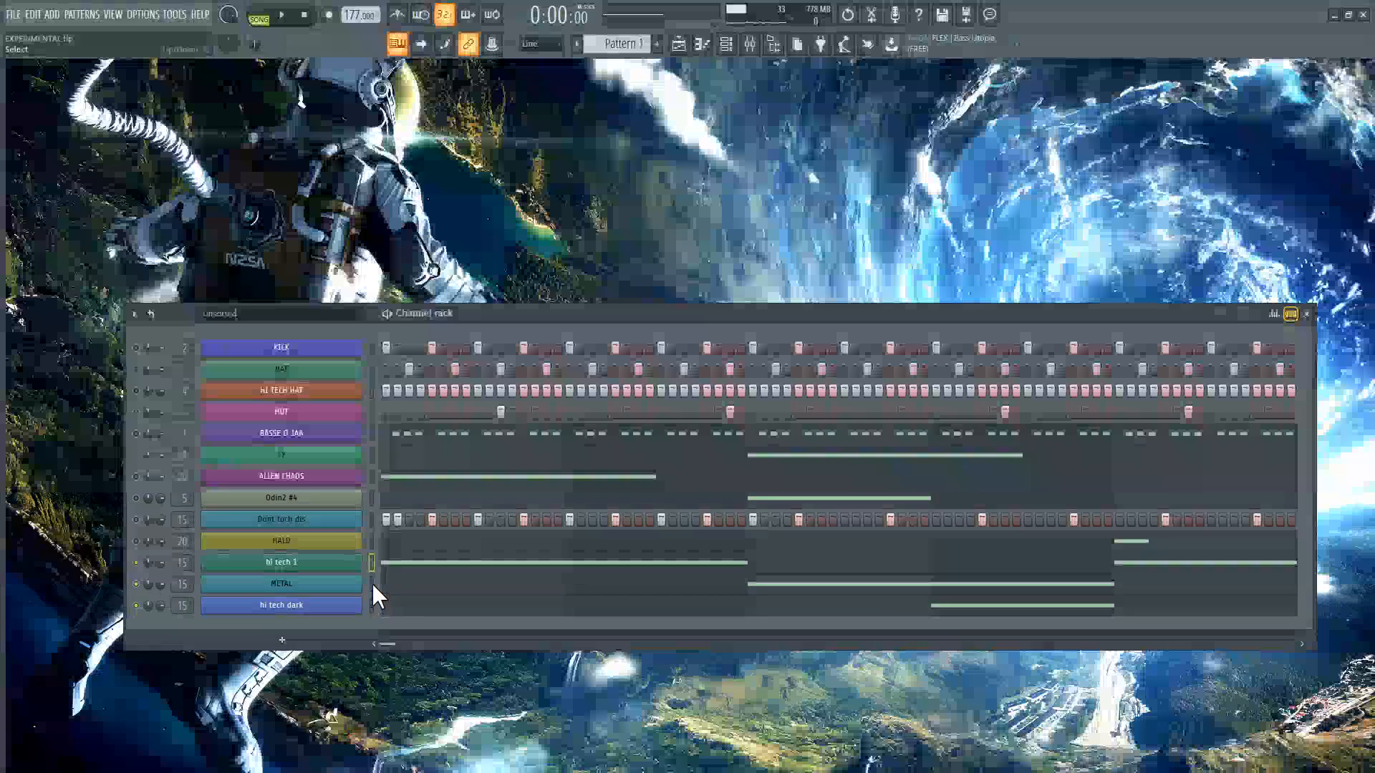
# - Audition the METAL channel's Complextro X preset in the FMetal synth with a few notes
pyautogui.click(338, 585)
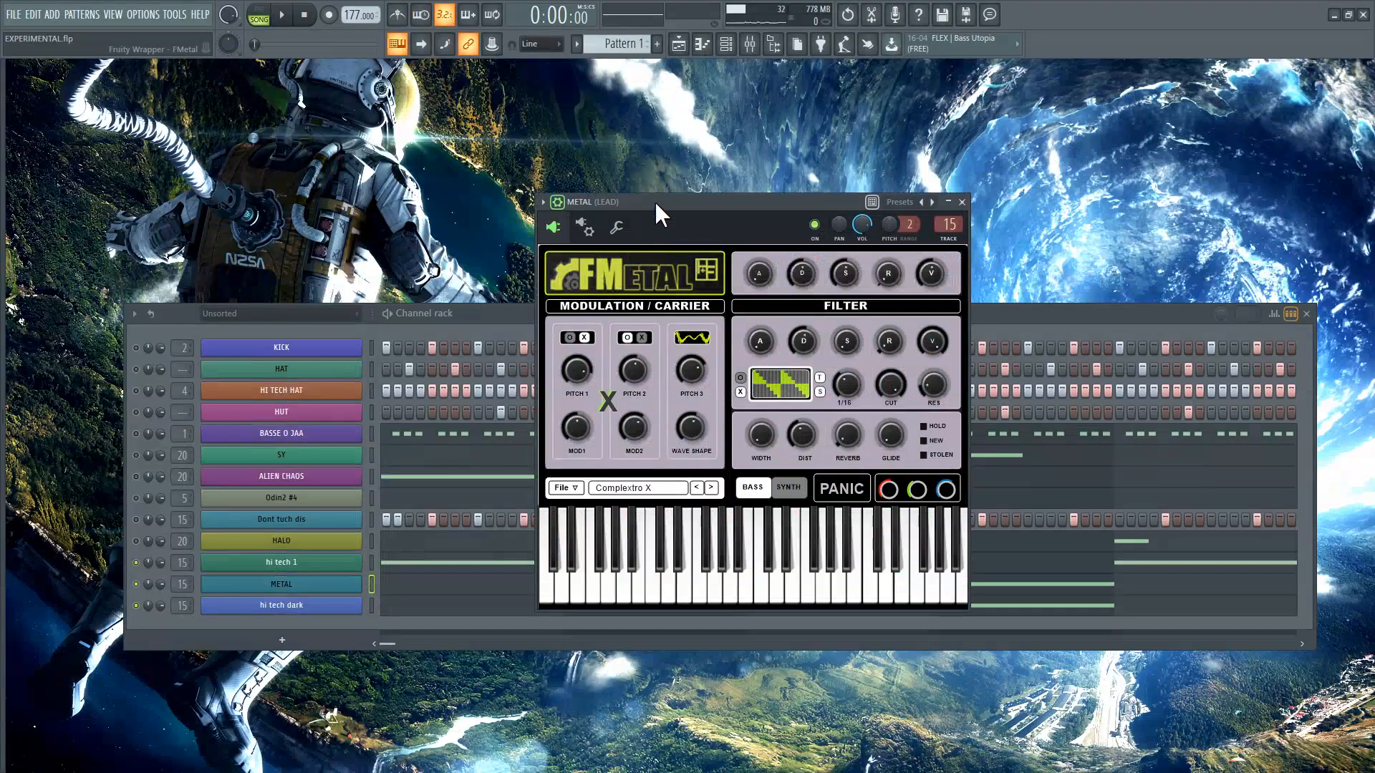
pyautogui.moveTo(655, 201); pyautogui.dragTo(612, 162)
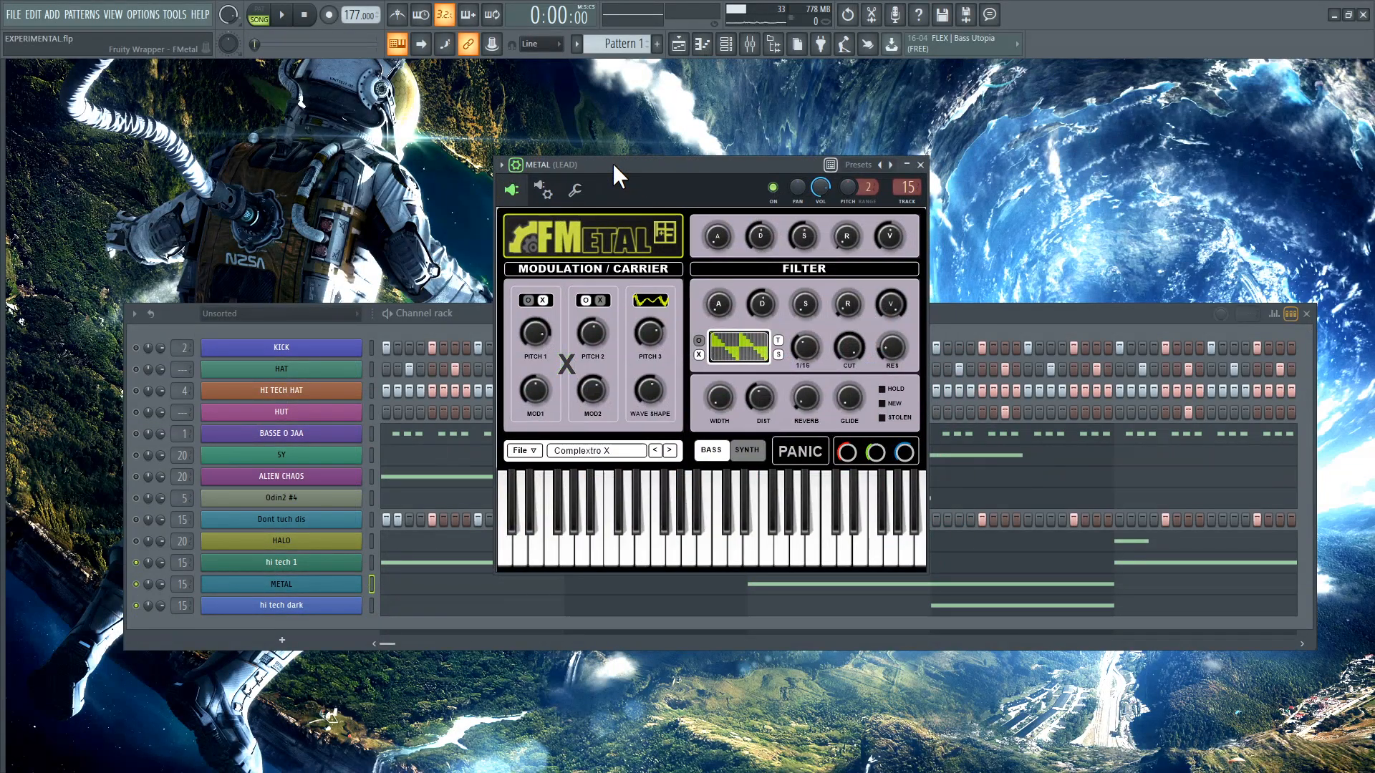
pyautogui.press('q')
pyautogui.press('q')
pyautogui.click(921, 165)
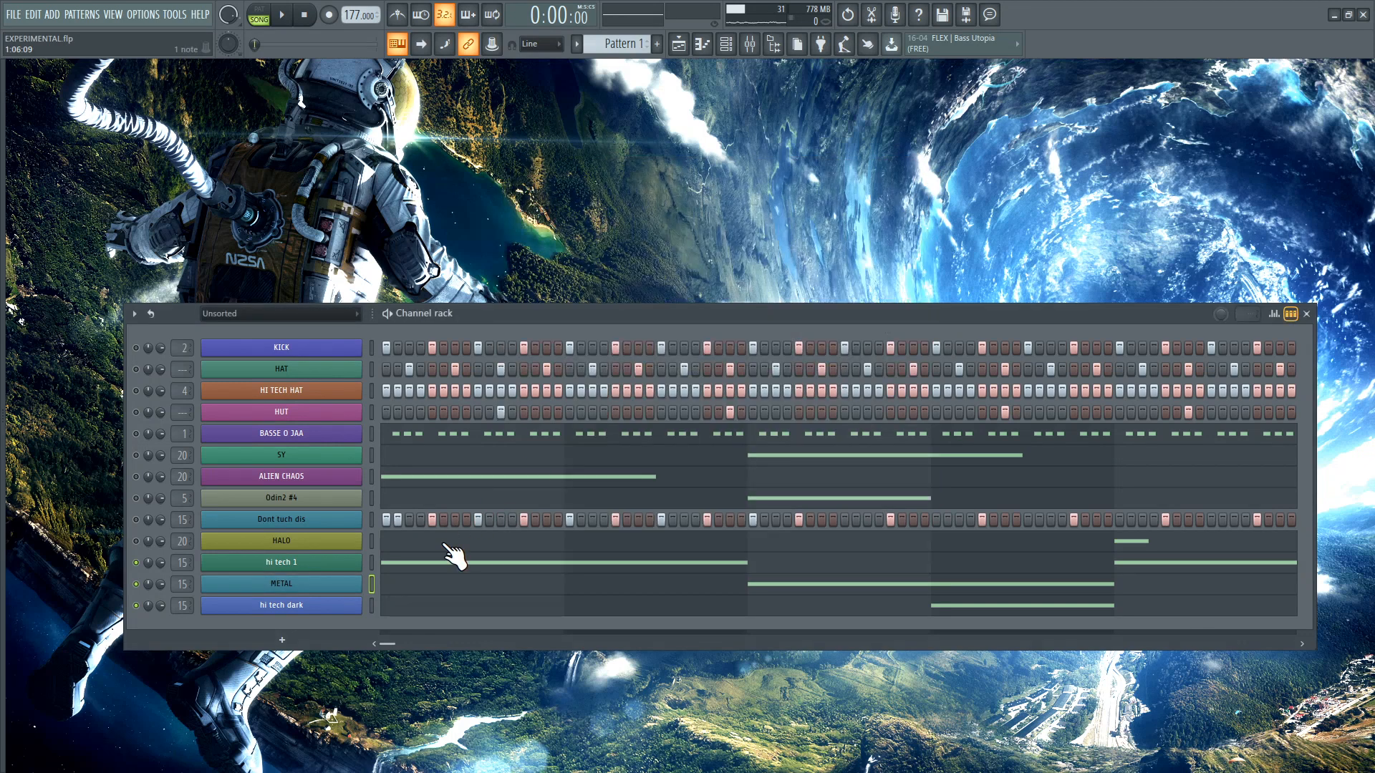
# - Select the hi tech dark channel and audition its Dark-PSY preset in the Odin2 synth
pyautogui.click(372, 605)
pyautogui.click(342, 610)
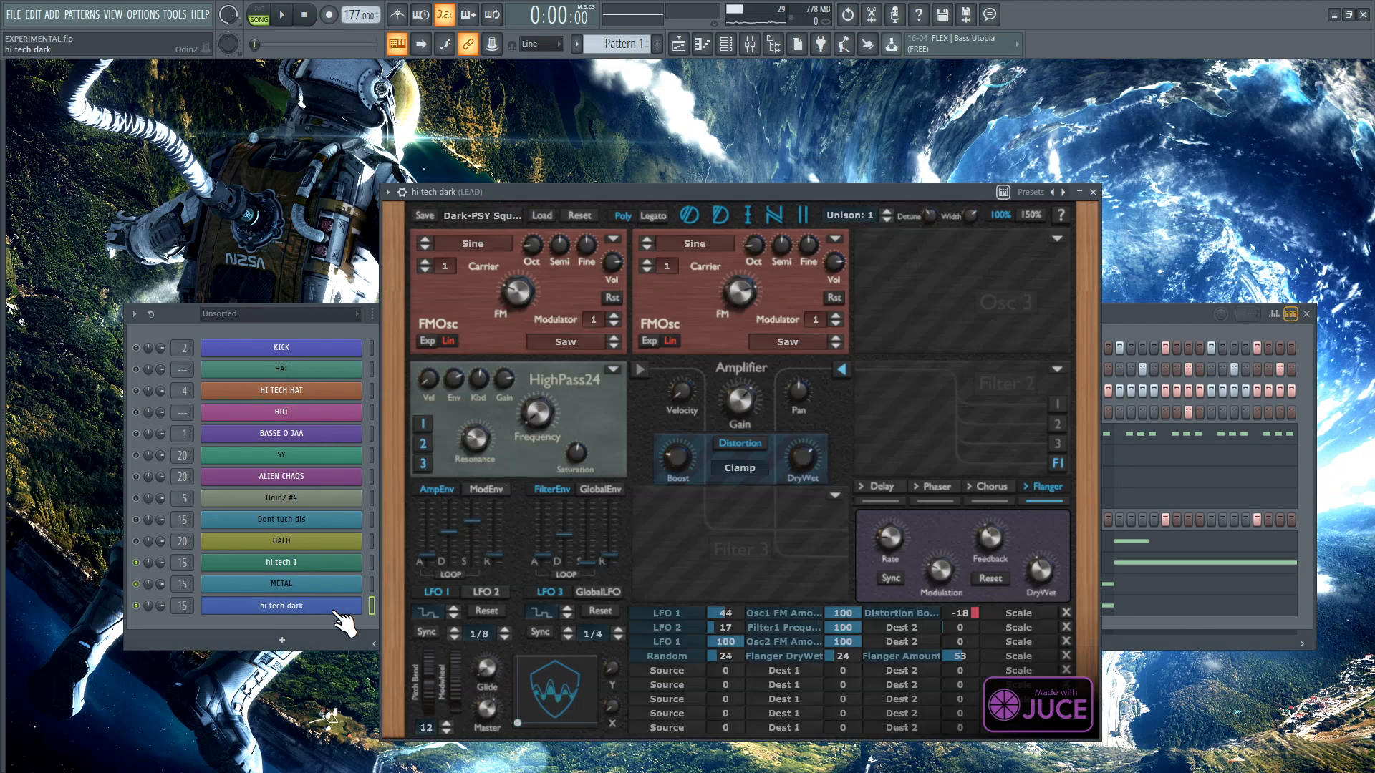
pyautogui.moveTo(617, 187); pyautogui.dragTo(601, 146)
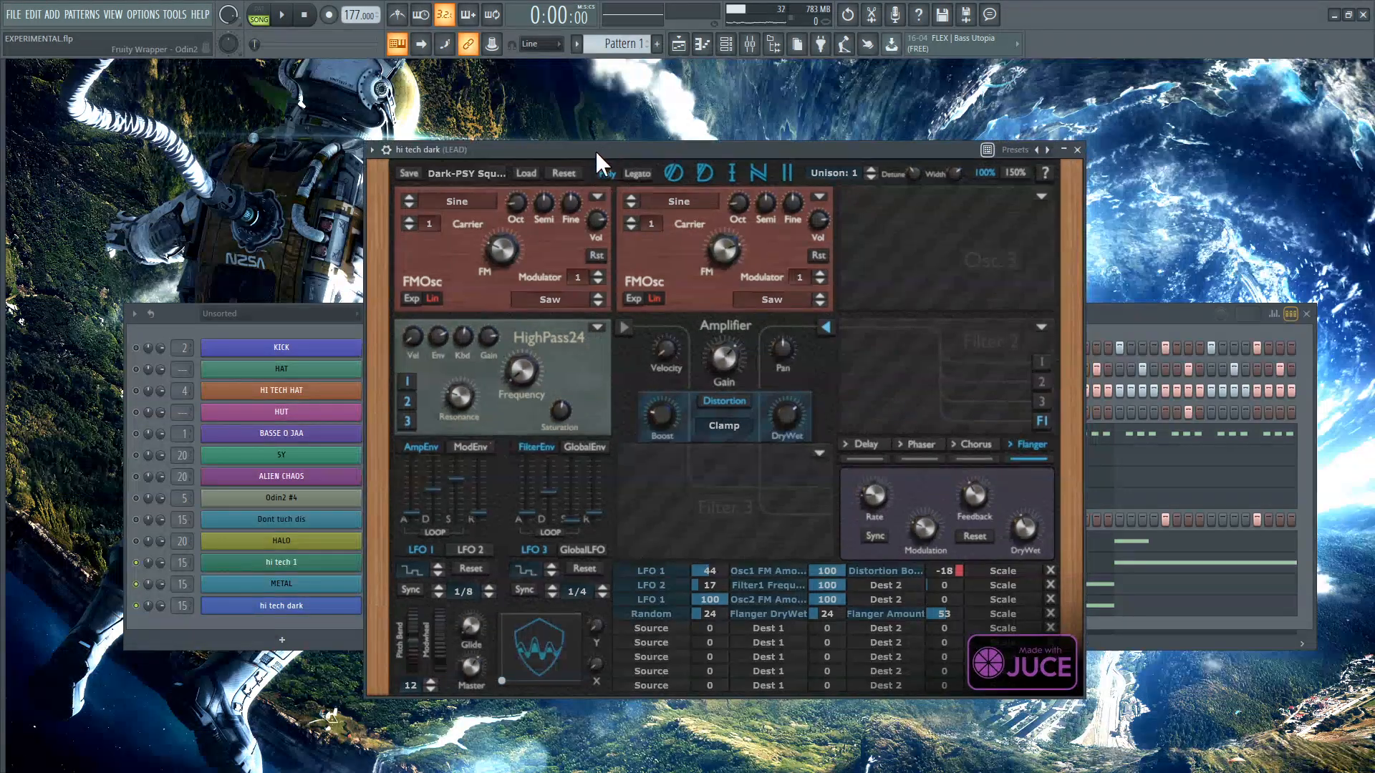
pyautogui.press('z')
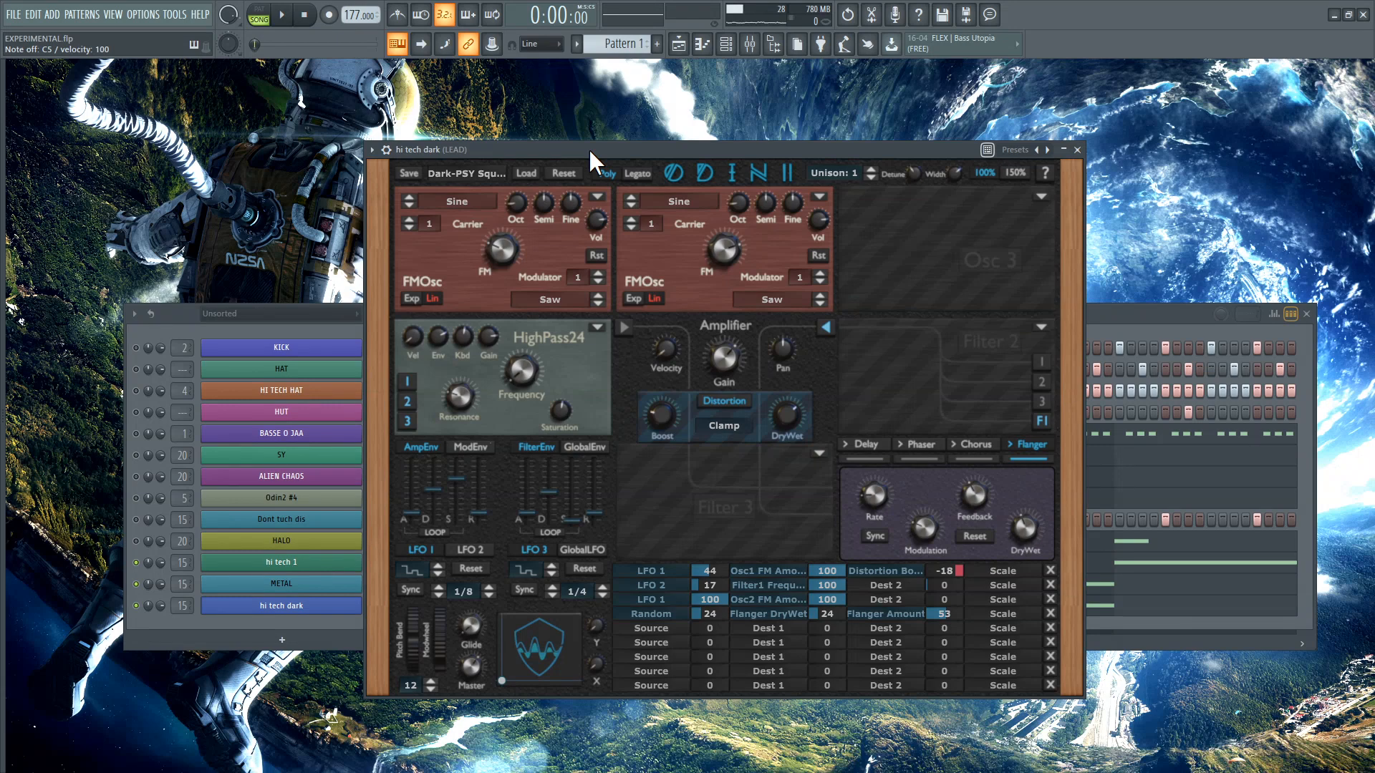
pyautogui.click(1076, 150)
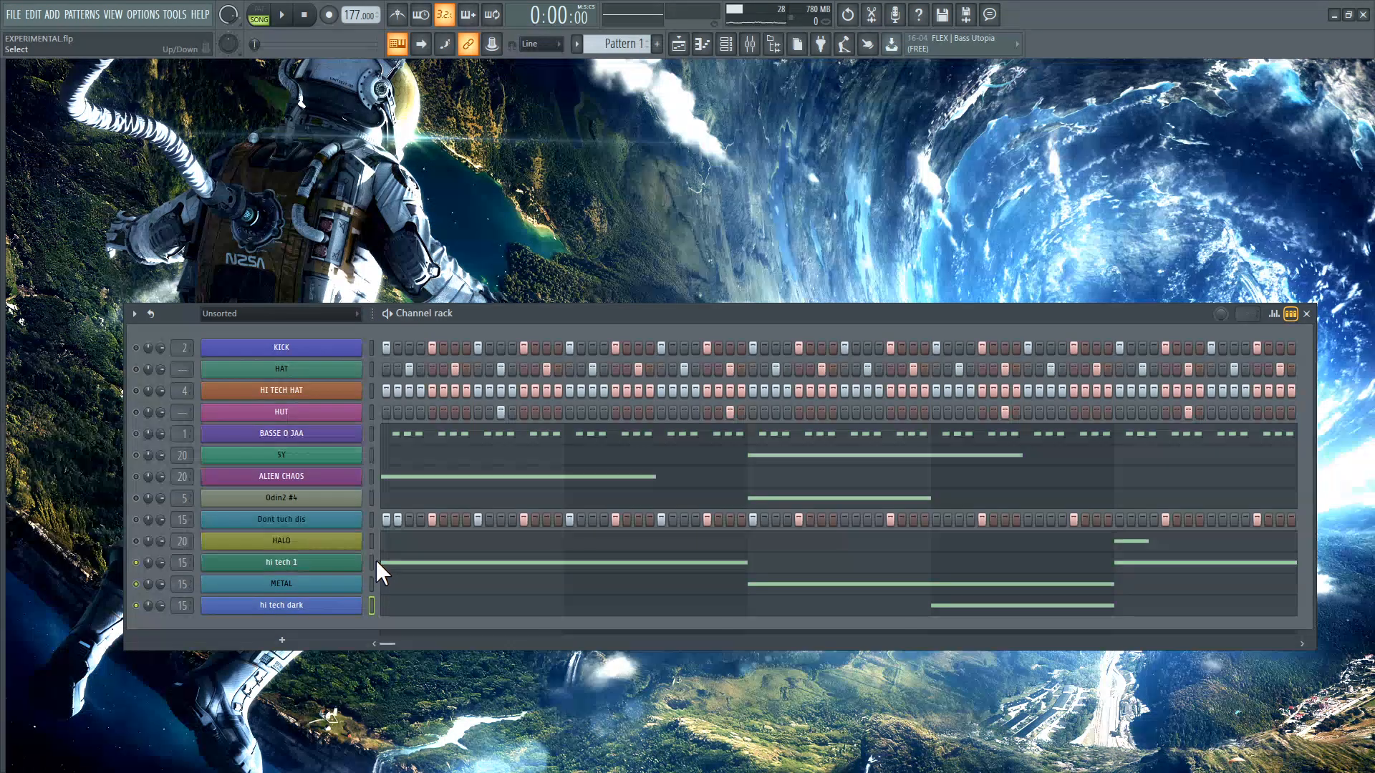
# - Add a Kairatune synth channel and filter its preset list to the SFX category
pyautogui.click(300, 645)
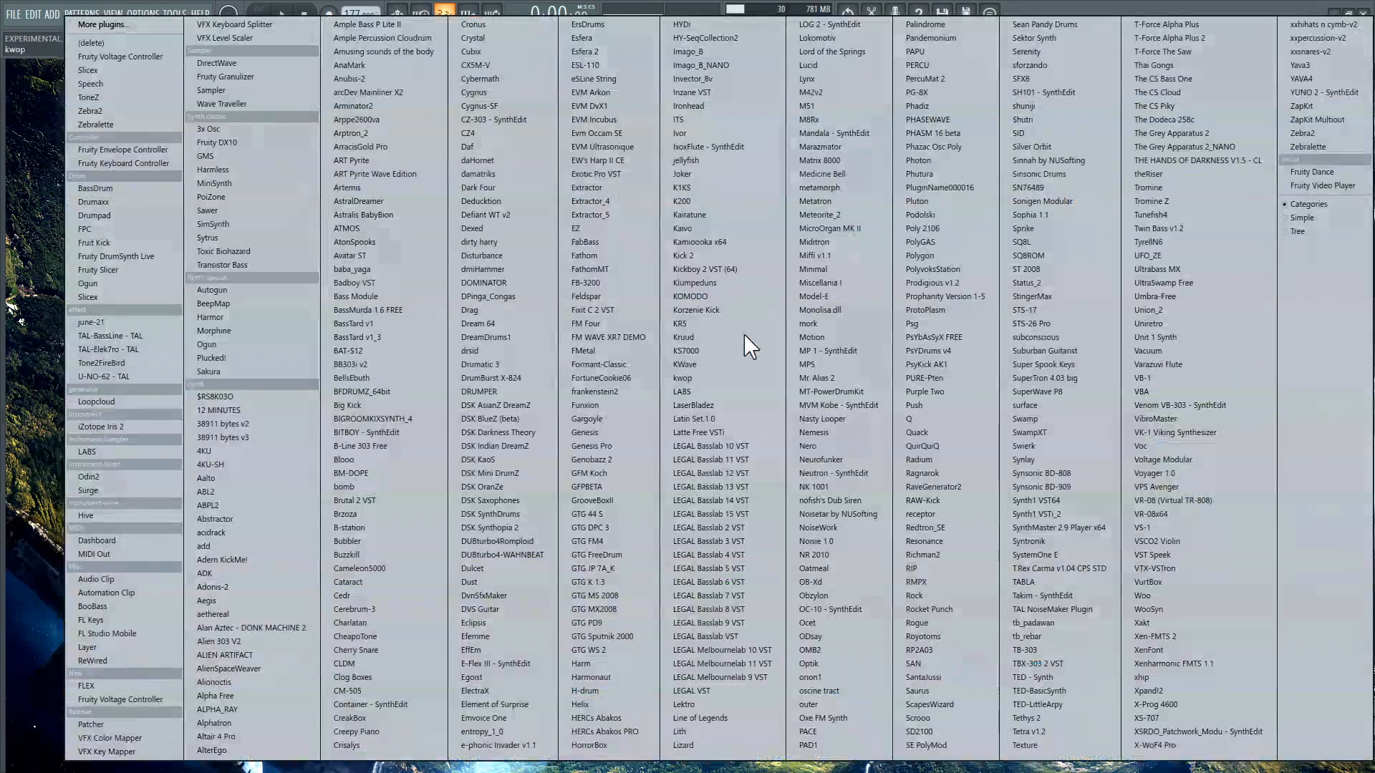
pyautogui.click(697, 216)
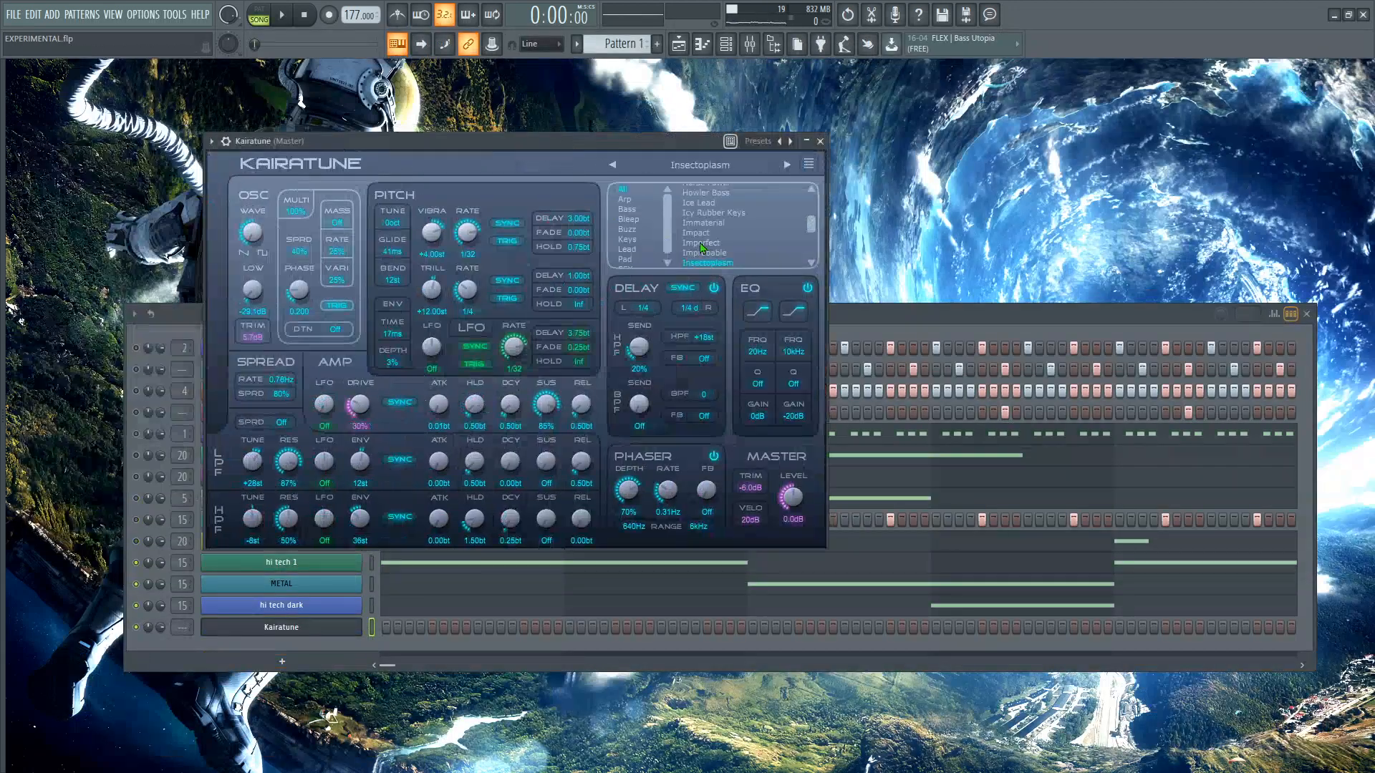
pyautogui.scroll(-4, 702, 248)
pyautogui.scroll(-1, 625, 252)
pyautogui.click(625, 262)
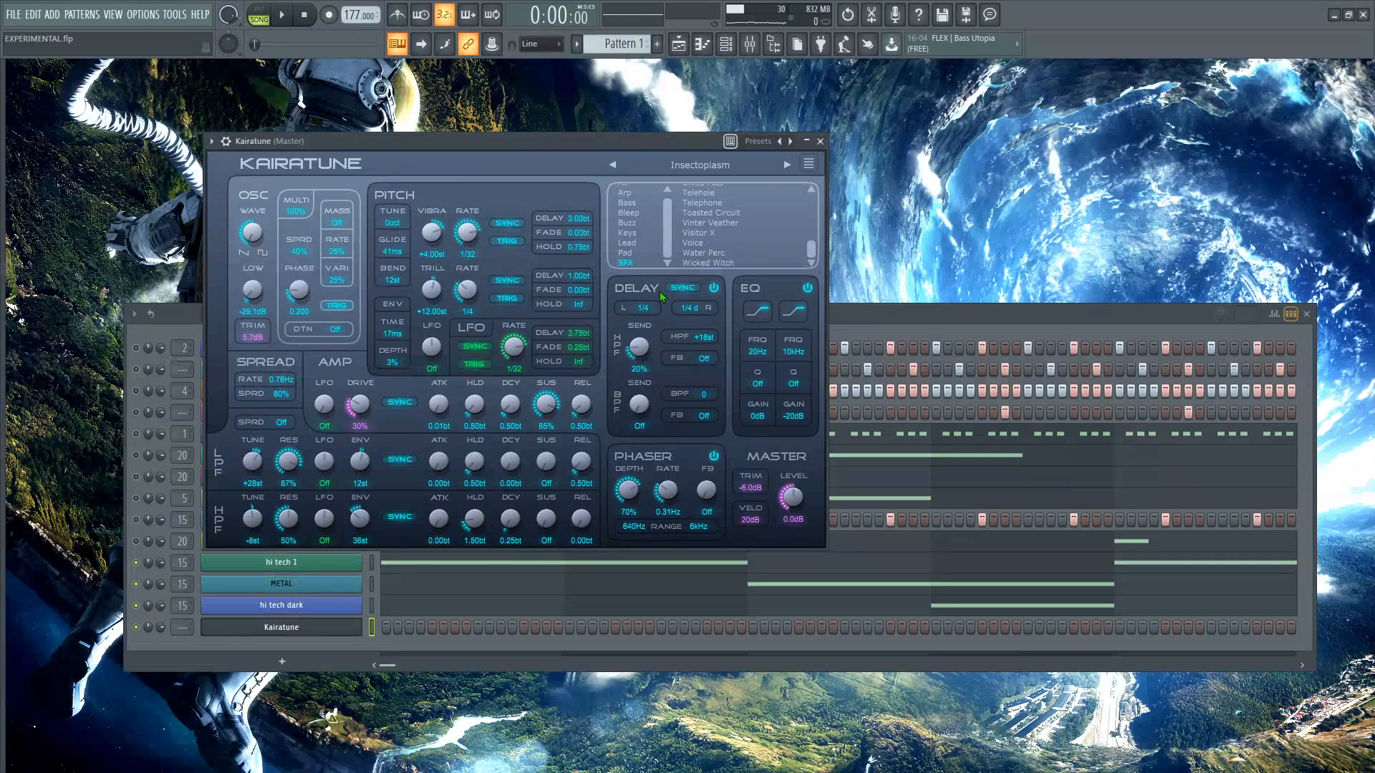
# - Load the Water Perc preset in Kairatune and audition it with the delay and phaser turned off
pyautogui.click(715, 289)
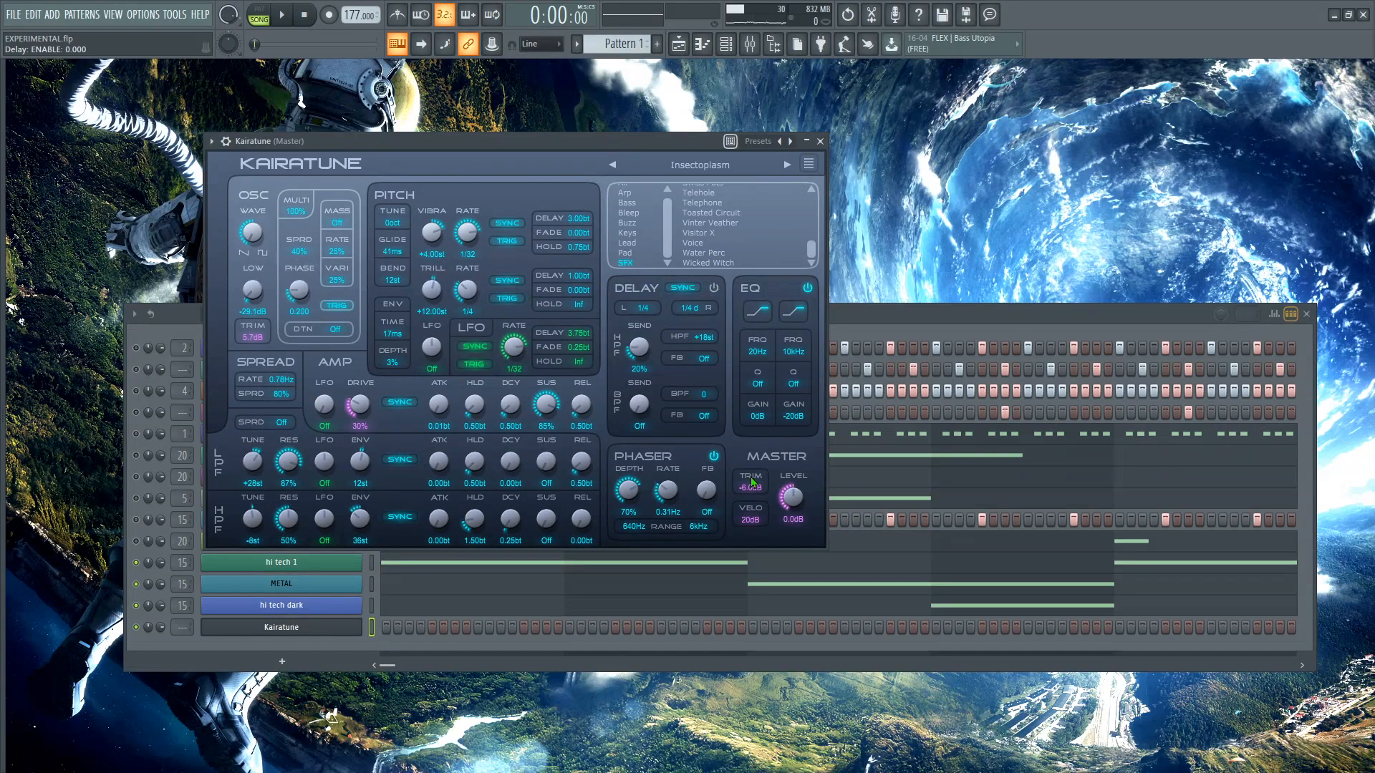
pyautogui.click(713, 456)
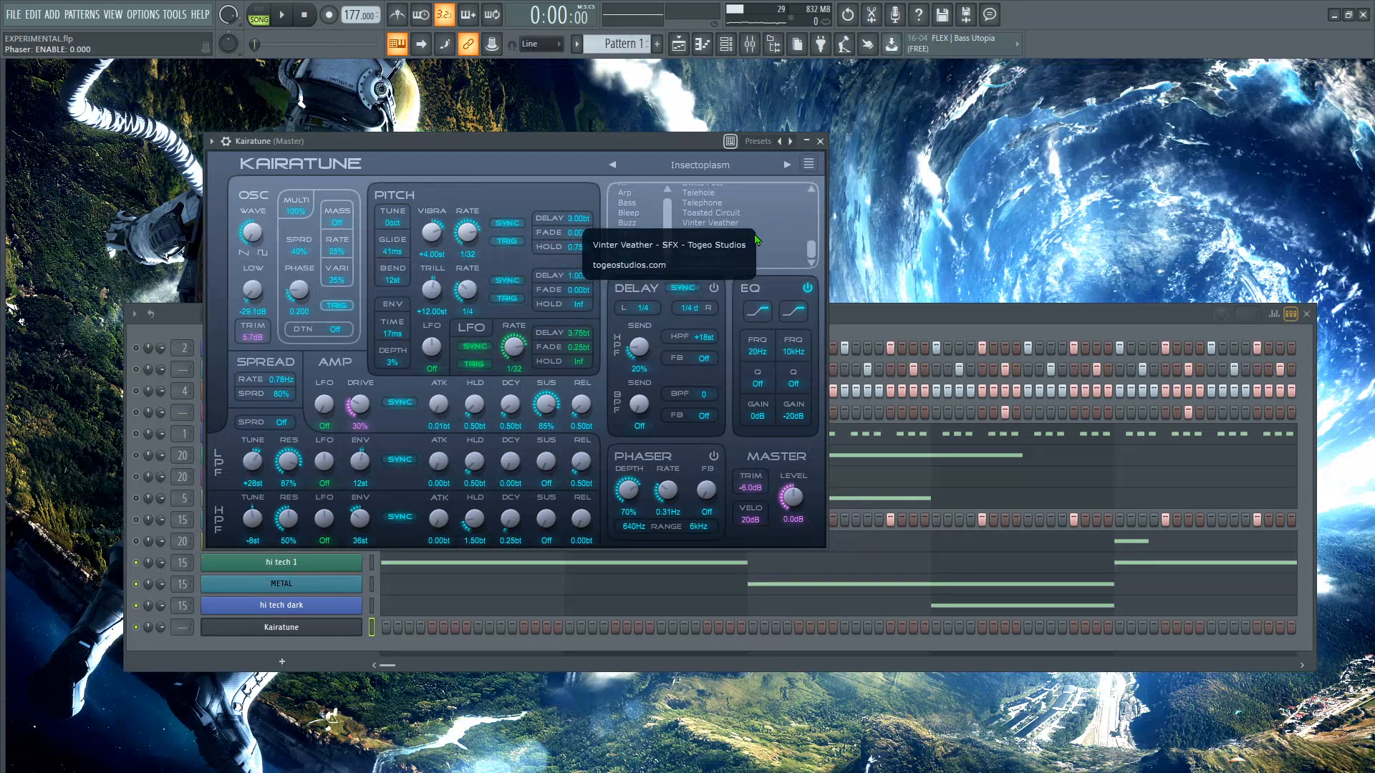
pyautogui.click(716, 254)
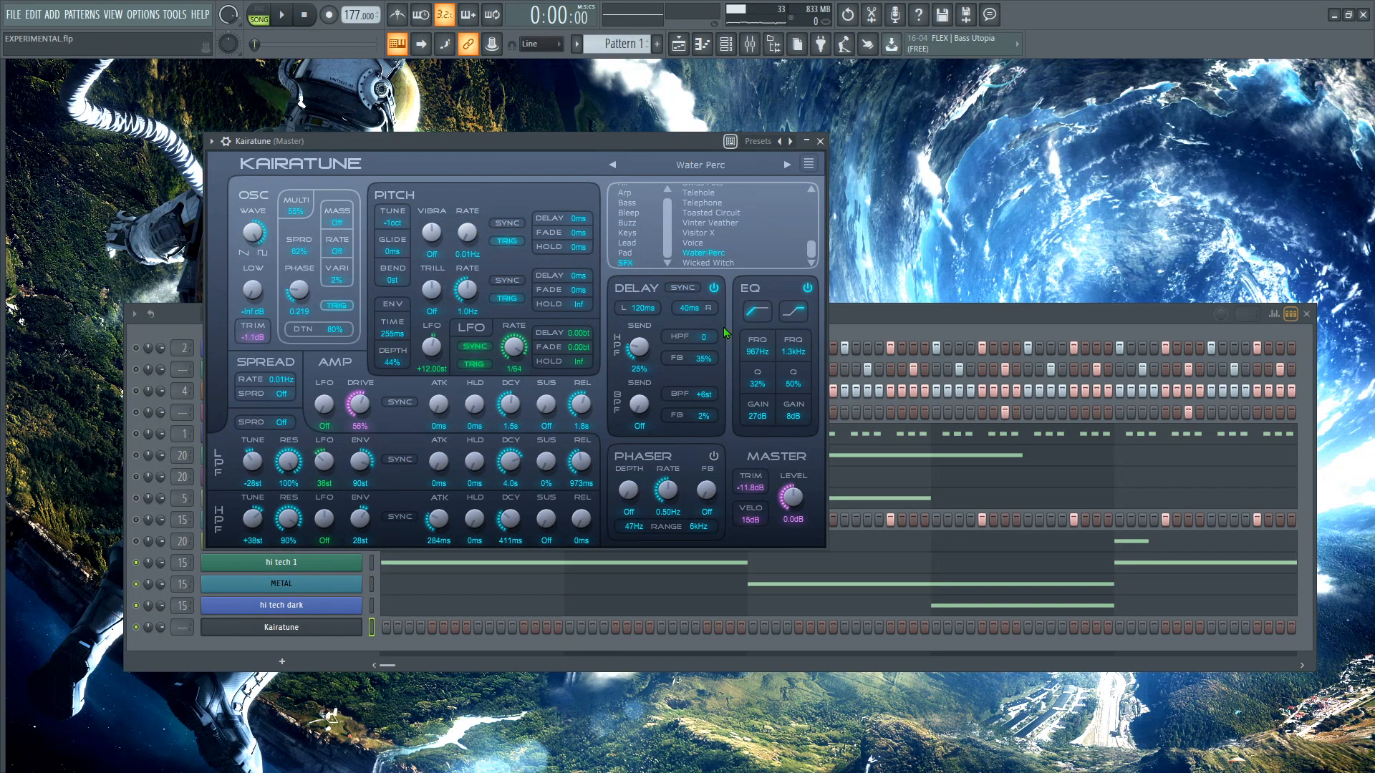
pyautogui.click(714, 290)
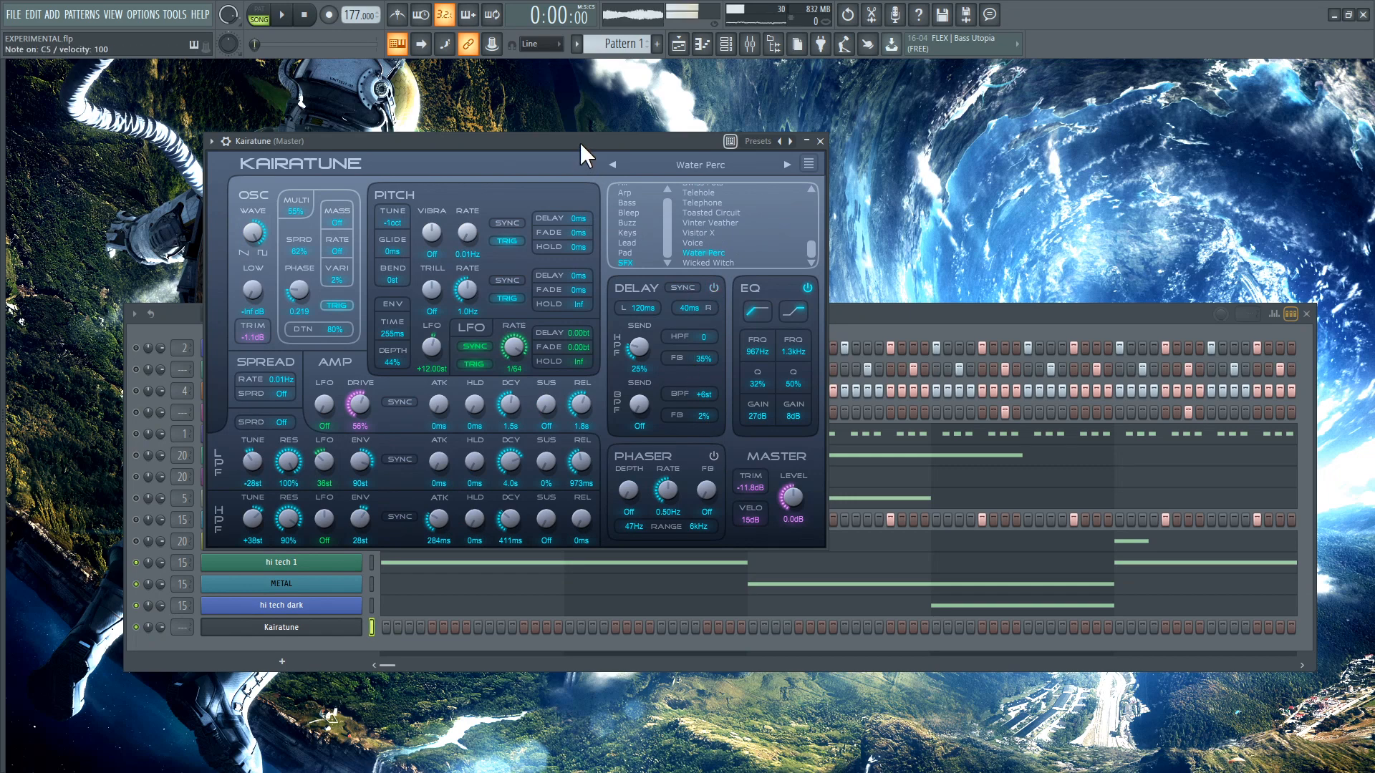
pyautogui.click(821, 141)
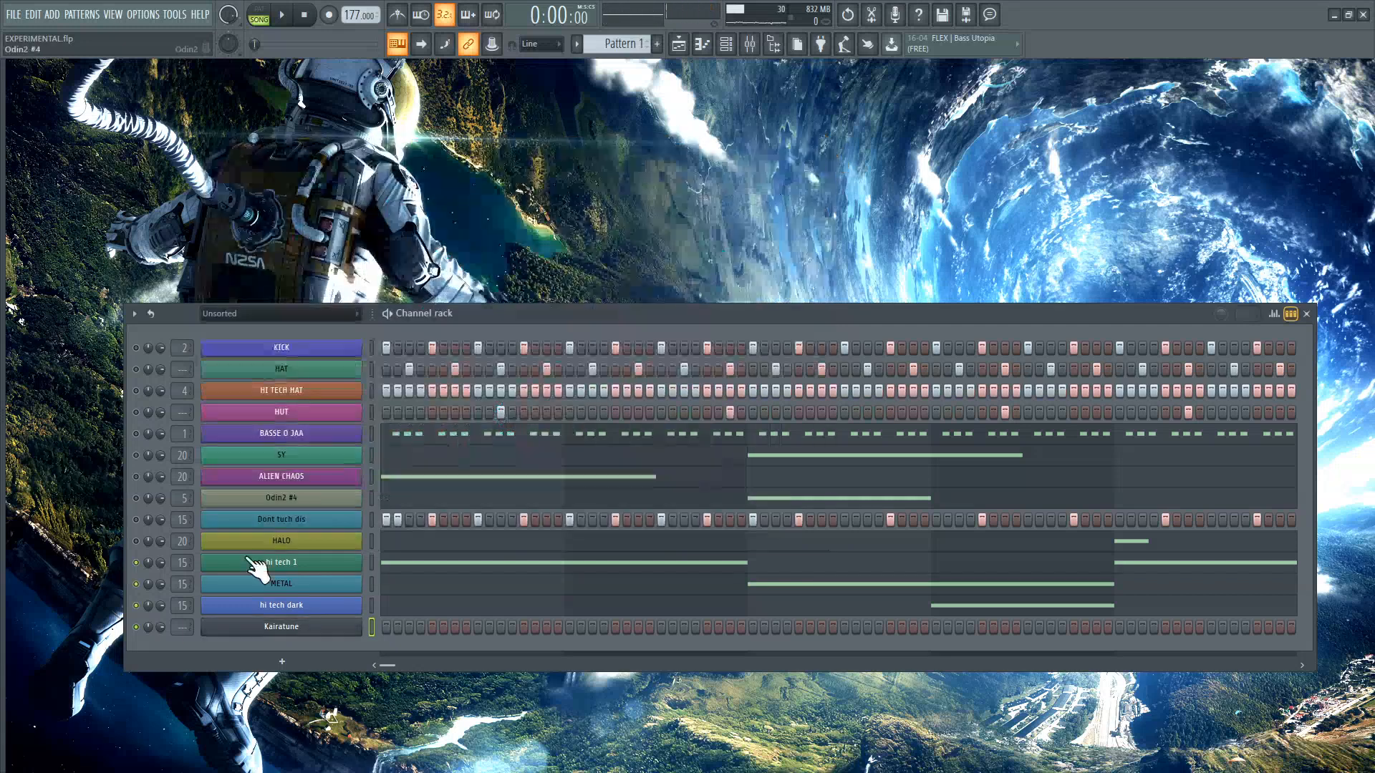
# - Delete the Kairatune channel from the channel rack
pyautogui.rightClick(301, 630)
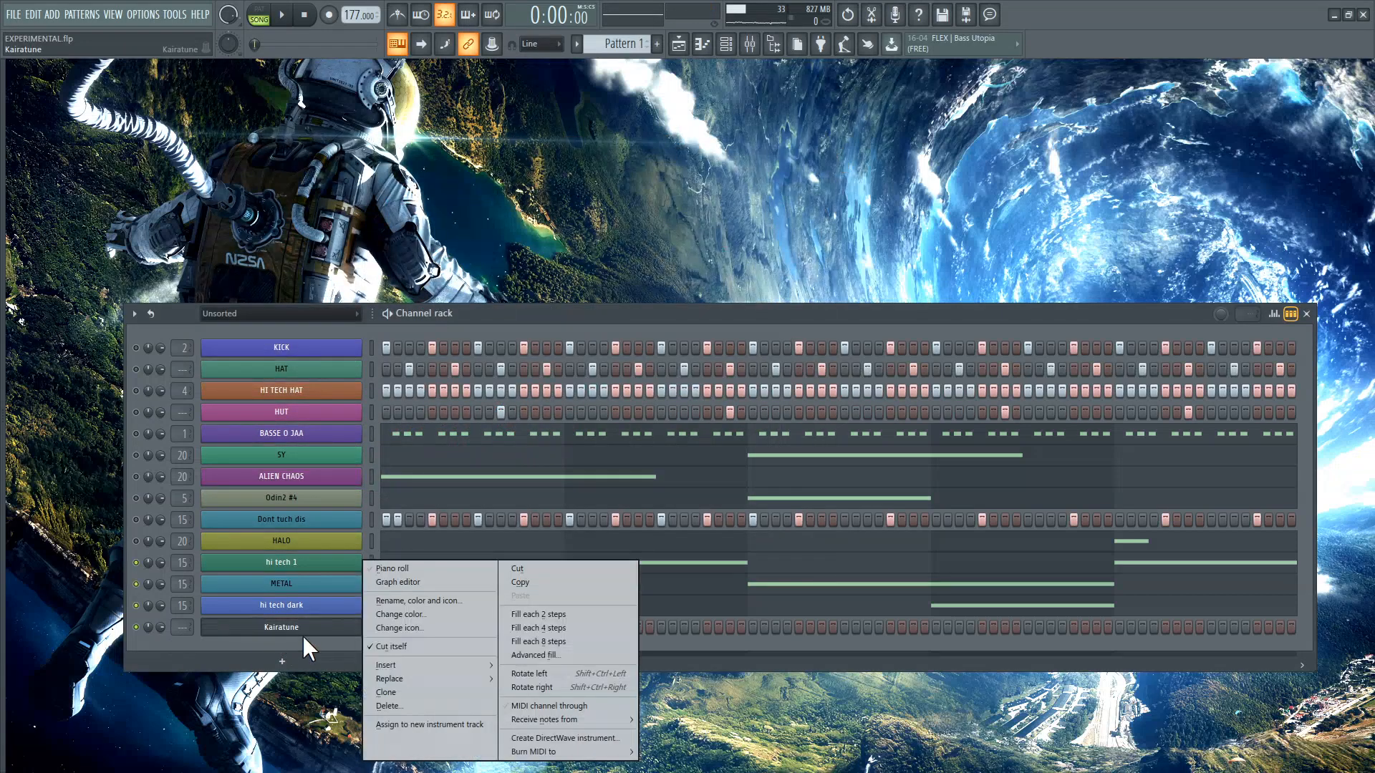
pyautogui.click(401, 706)
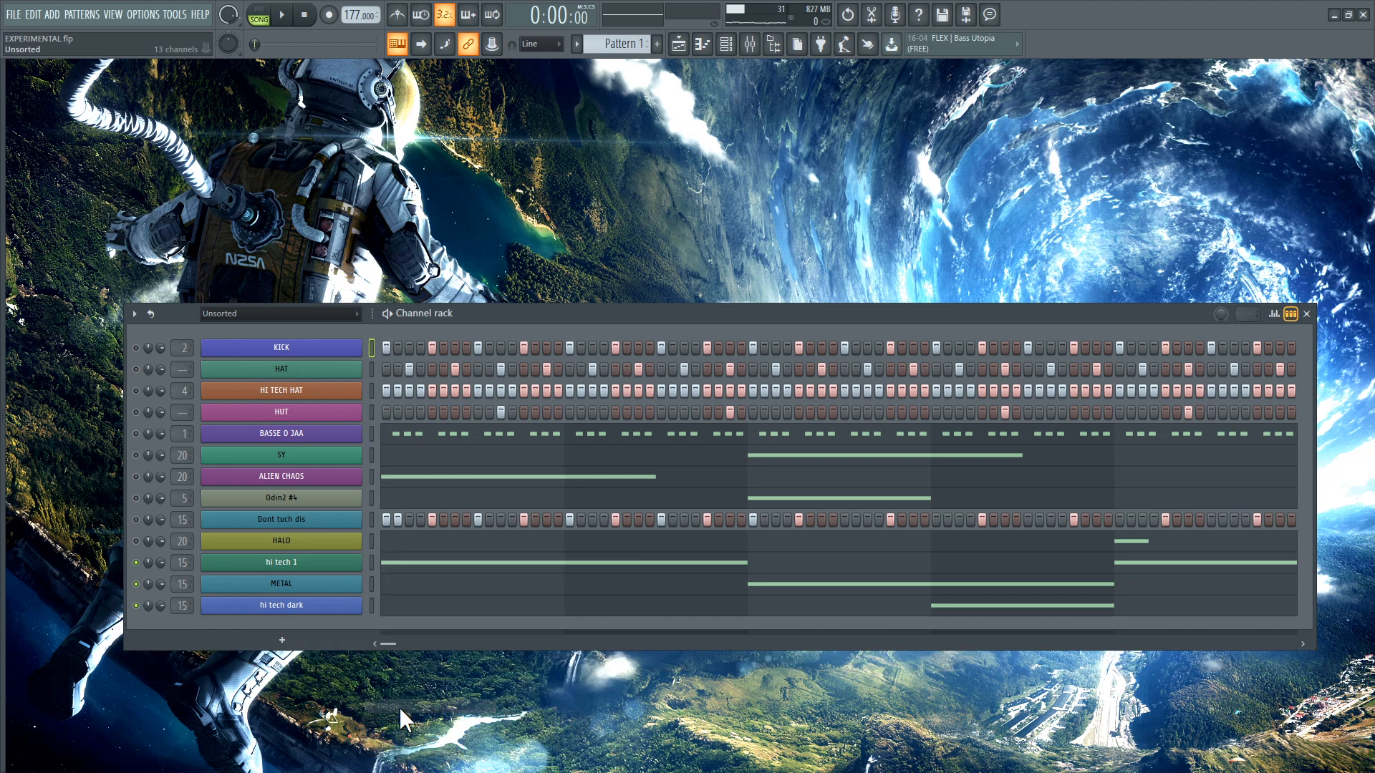
# - Show the LEAD mixer track used by the hi tech 1 channel and bypass every loaded effect except the two parametric EQs
pyautogui.click(371, 566)
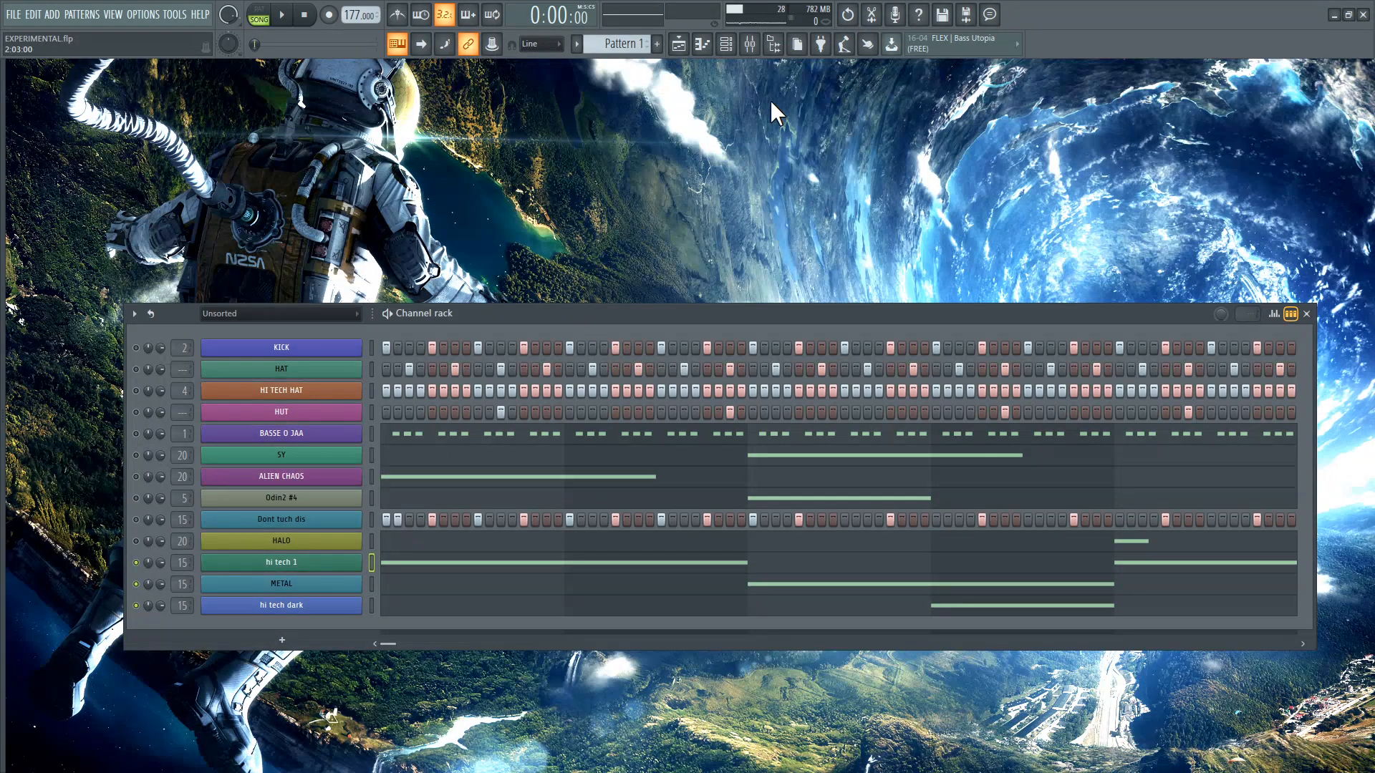
pyautogui.click(749, 43)
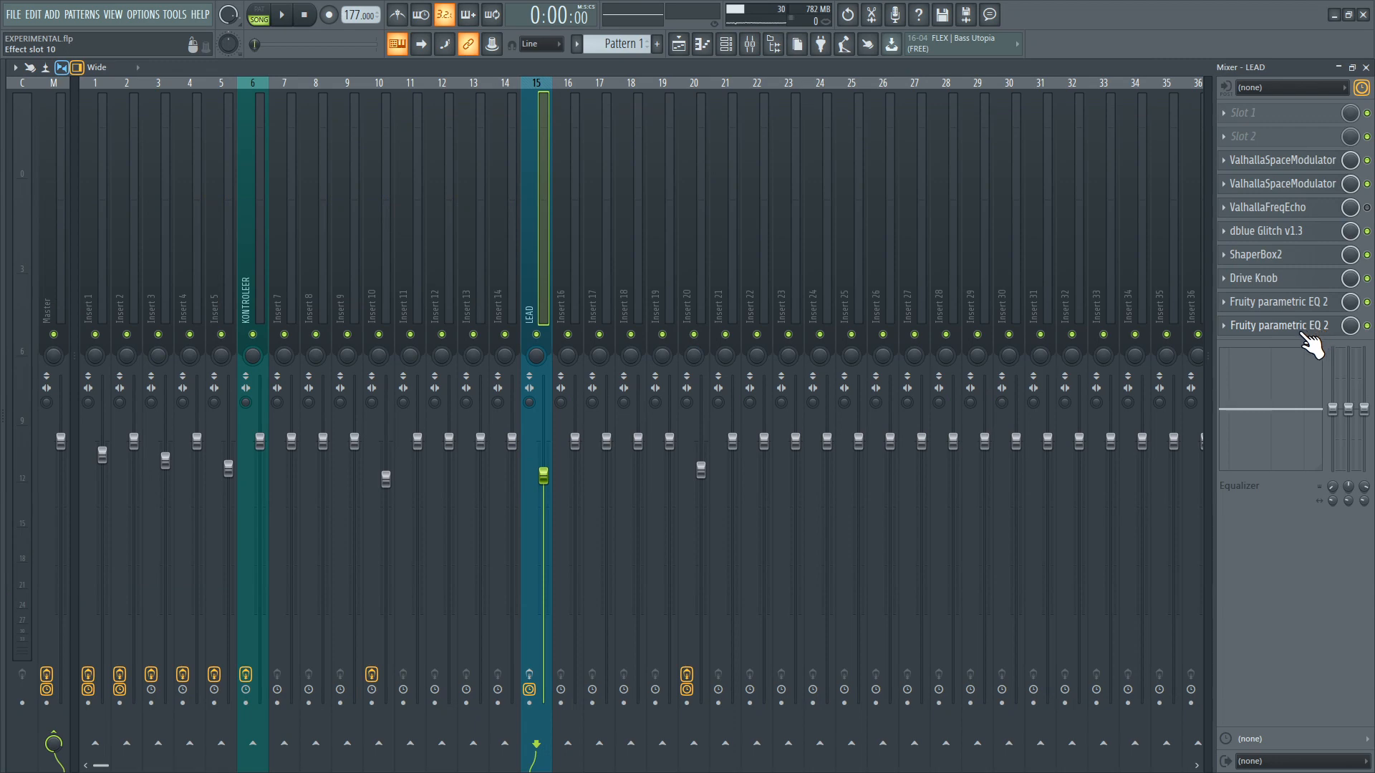
pyautogui.click(529, 674)
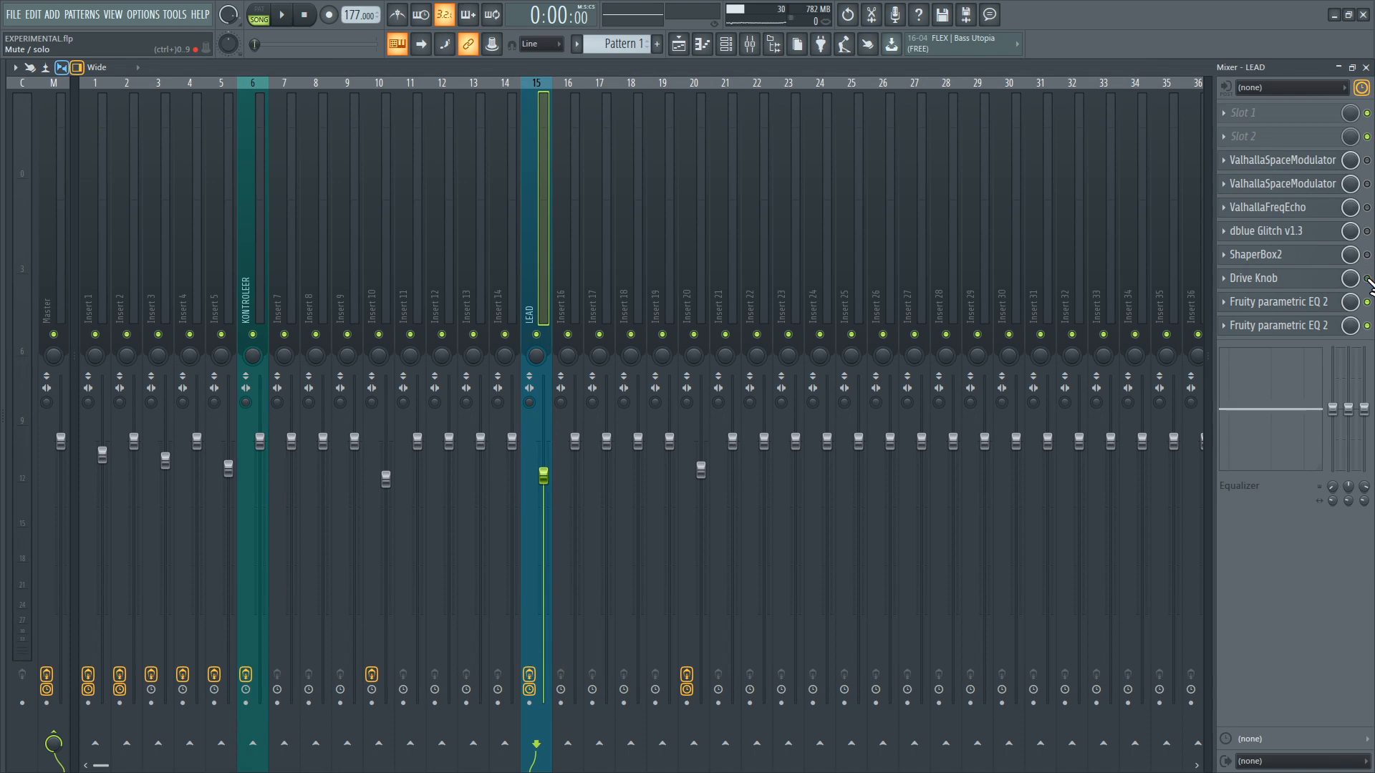
# - Open the last Fruity parametric EQ 2 on the LEAD track and play the song to audition its high-pass filter movement
pyautogui.click(1317, 328)
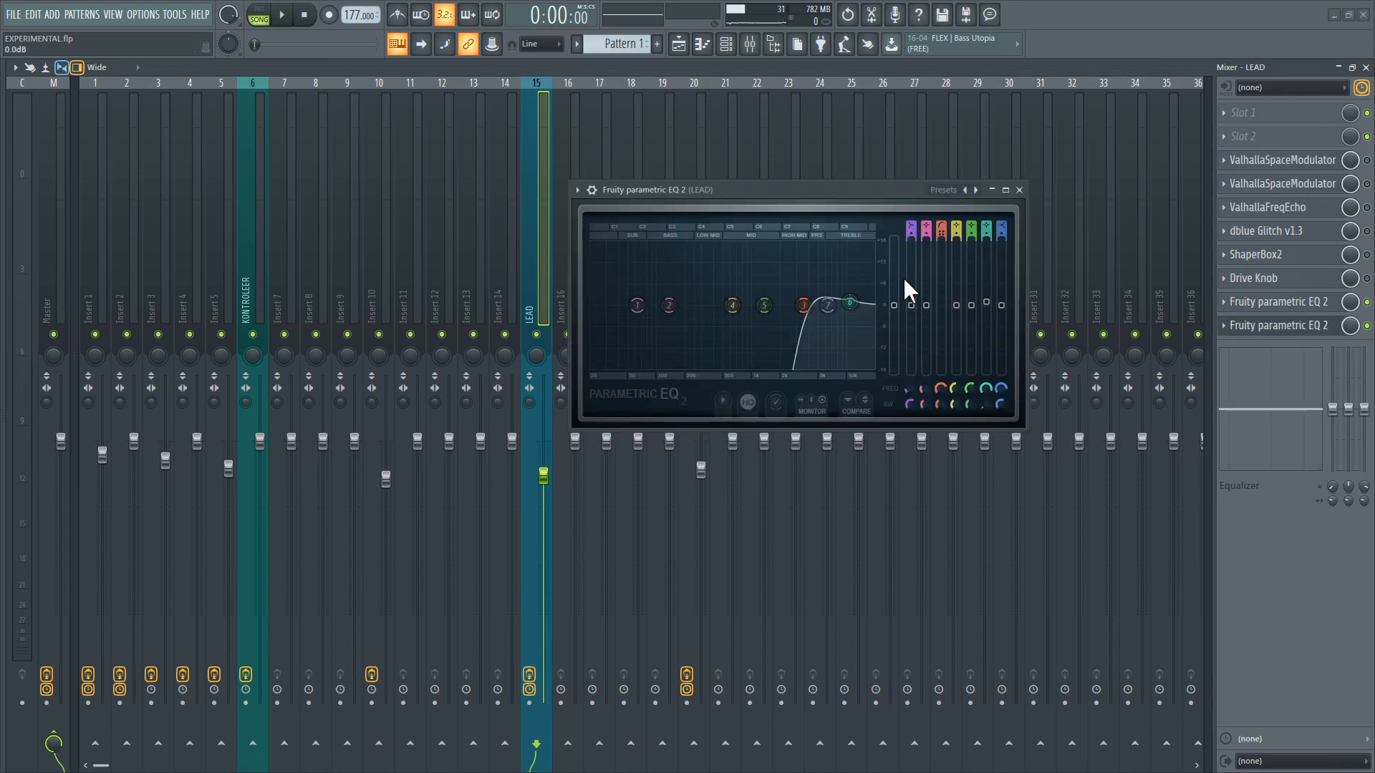
pyautogui.click(284, 17)
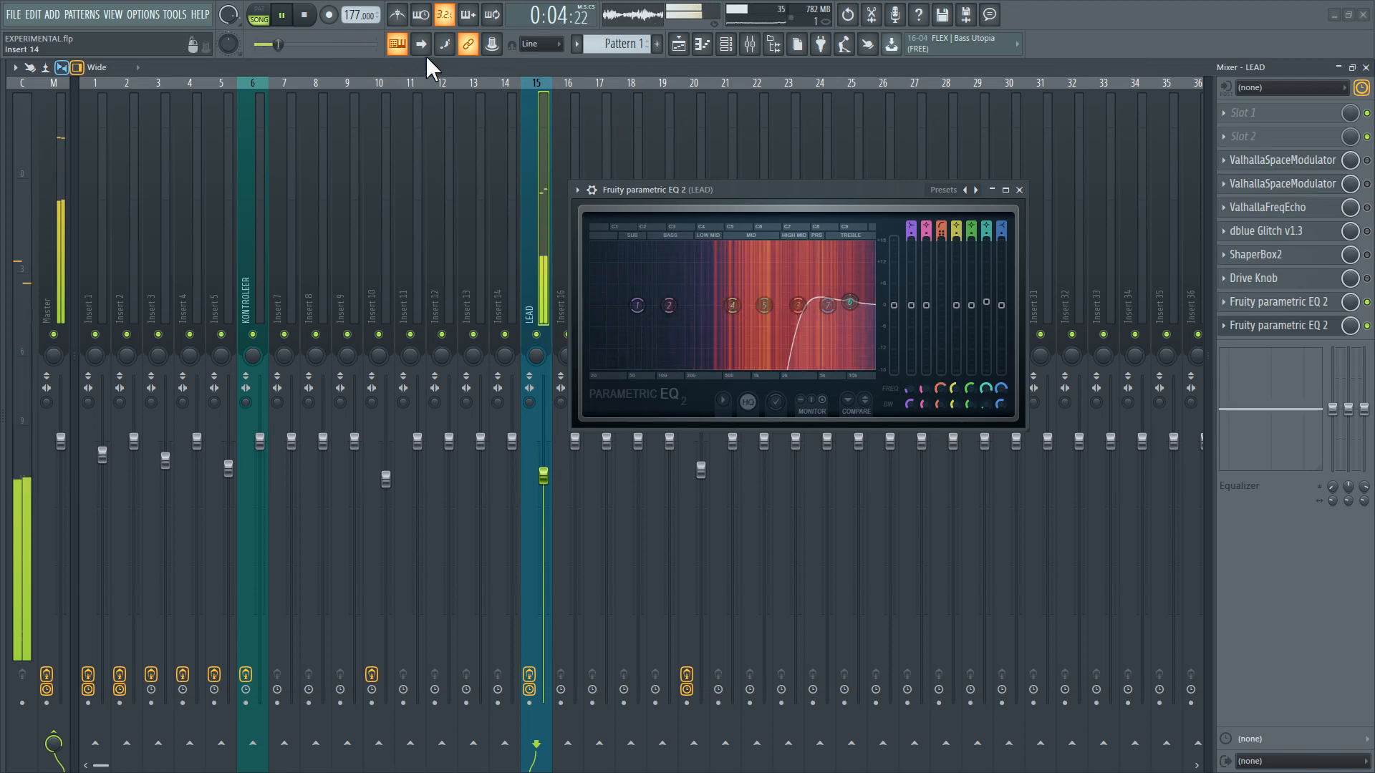
pyautogui.click(292, 18)
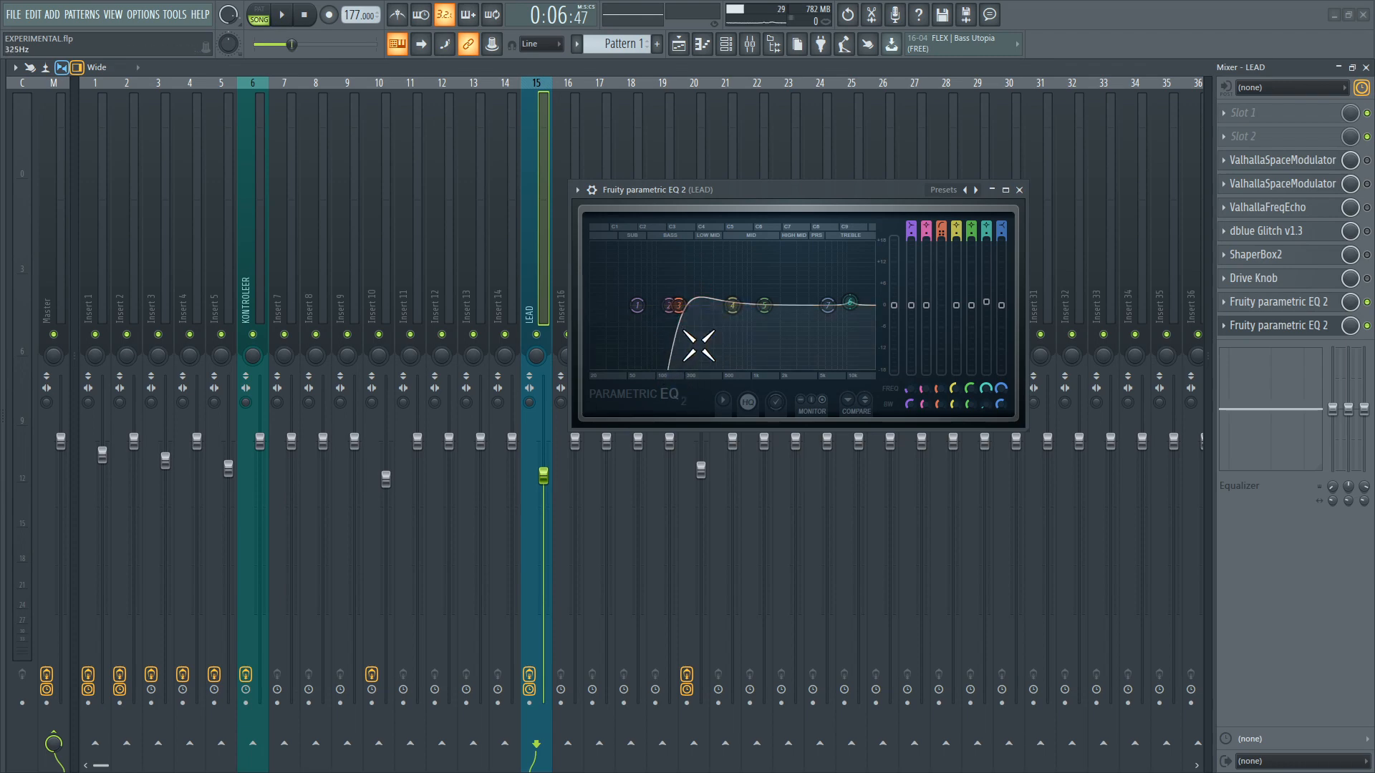
# - Inspect which internal controller is linked to the EQ's band 3 frequency, leaving the remote control settings unchanged
pyautogui.rightClick(939, 390)
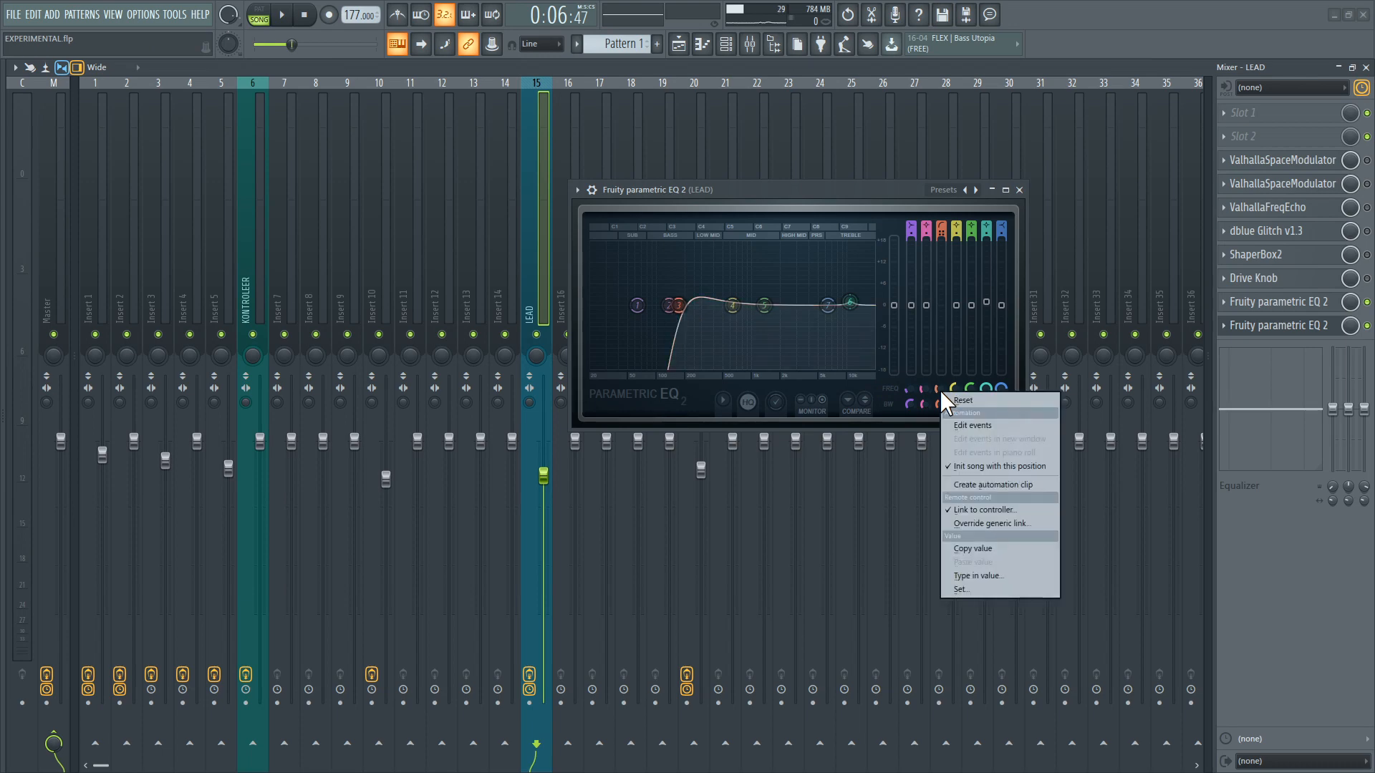
pyautogui.click(981, 509)
pyautogui.click(766, 376)
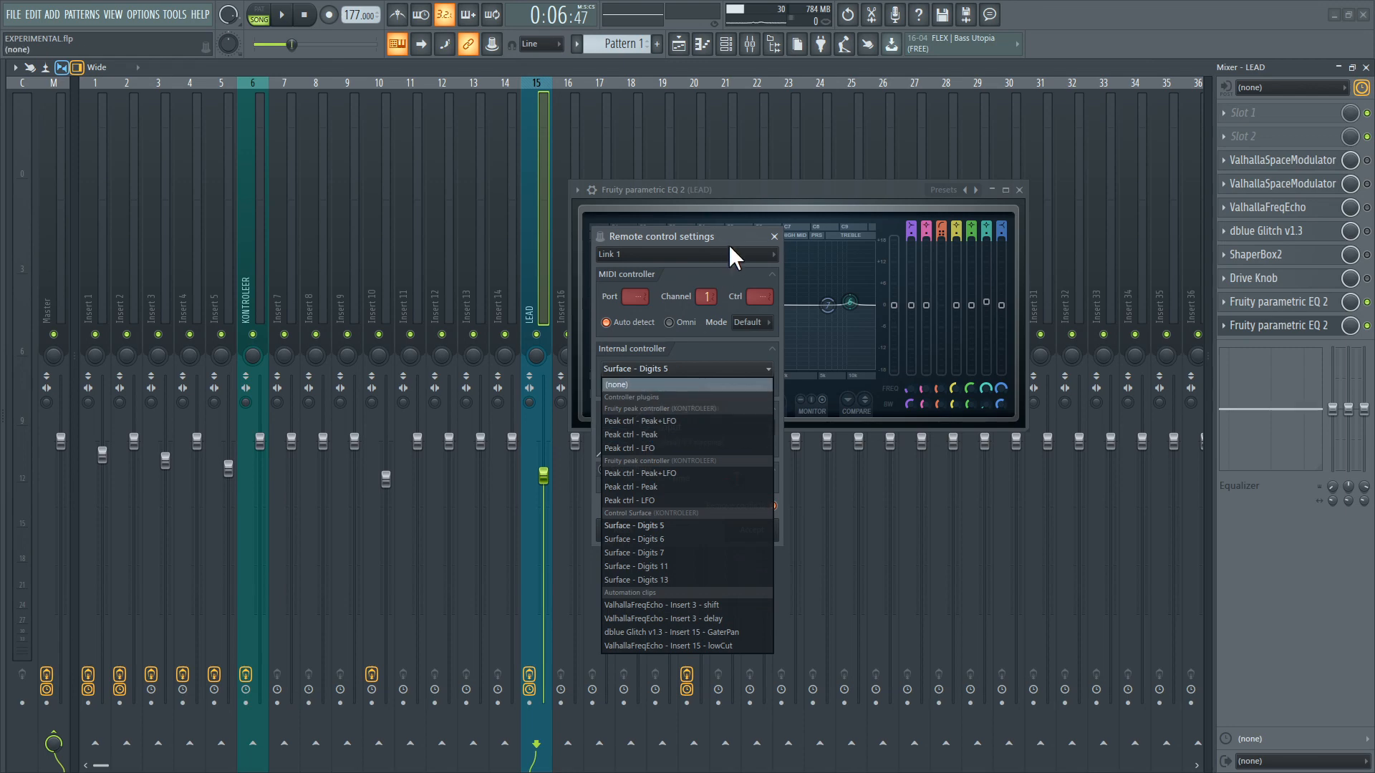
pyautogui.click(774, 235)
pyautogui.click(773, 235)
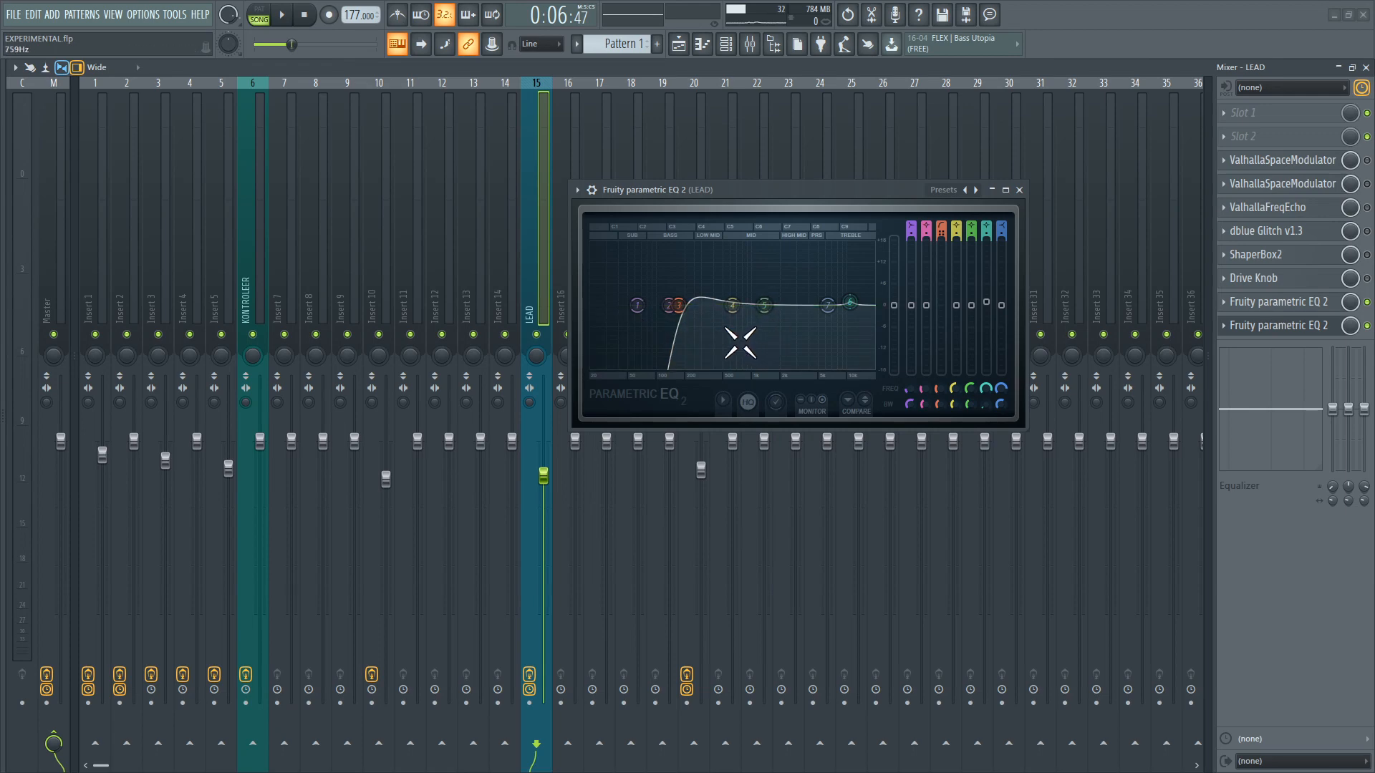
# - Play the song and adjust the LFO speed of the first Fruity peak controller on the KONTROLEER track
pyautogui.click(282, 15)
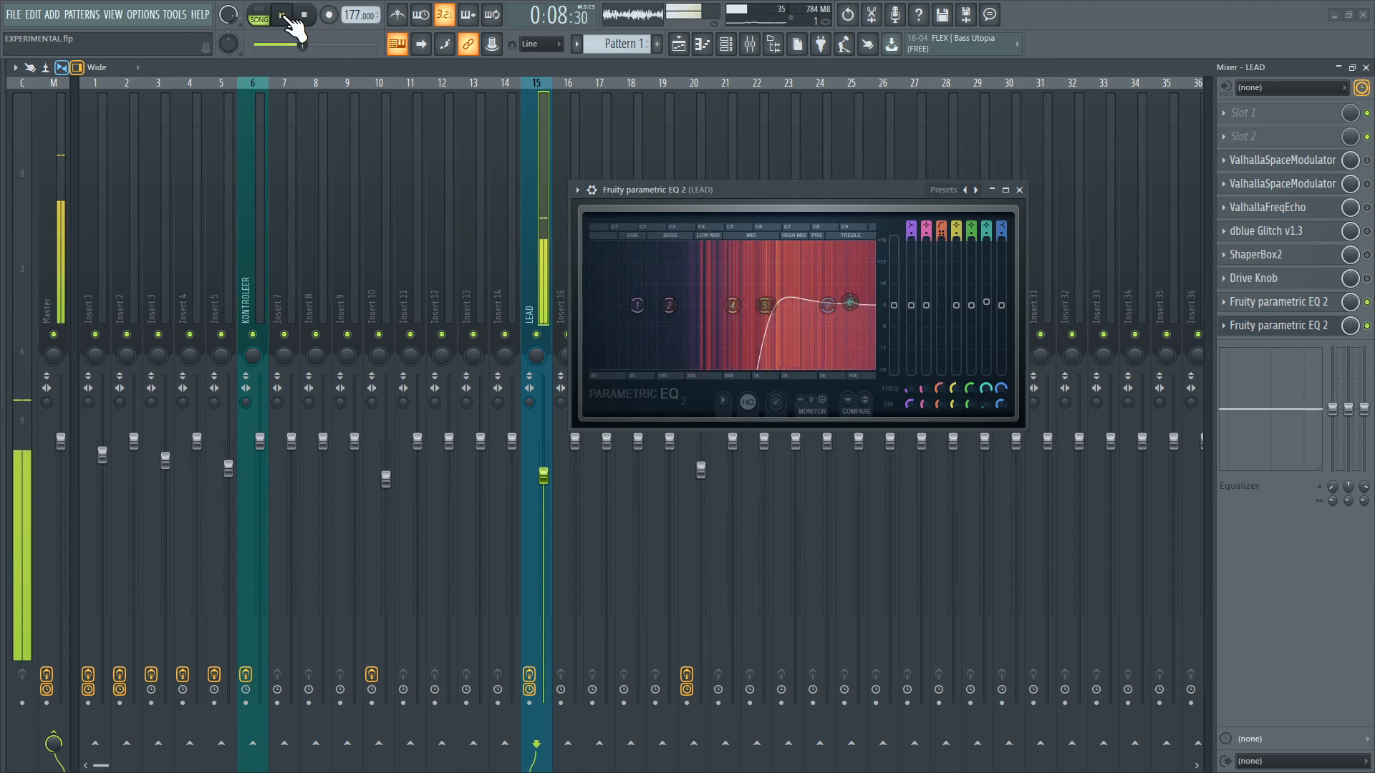
pyautogui.click(242, 258)
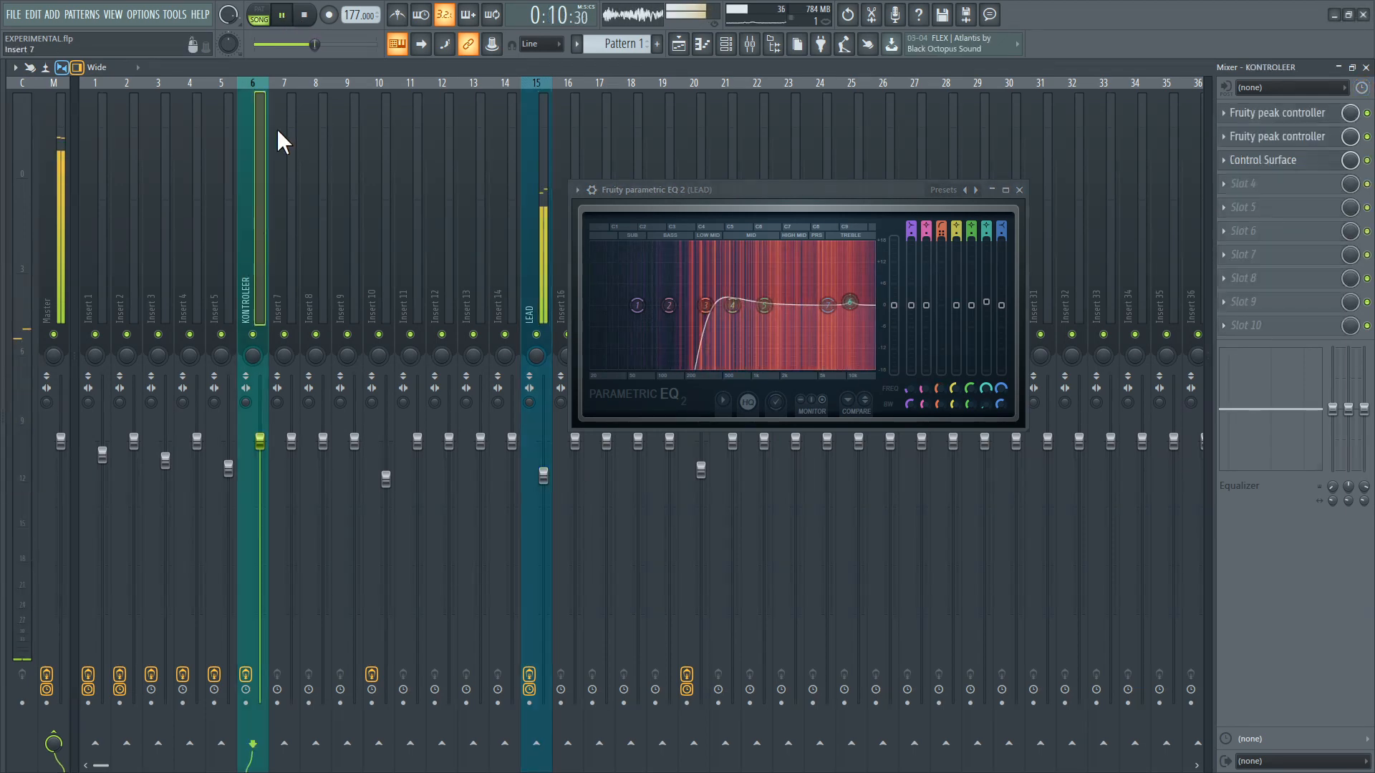
pyautogui.click(1300, 118)
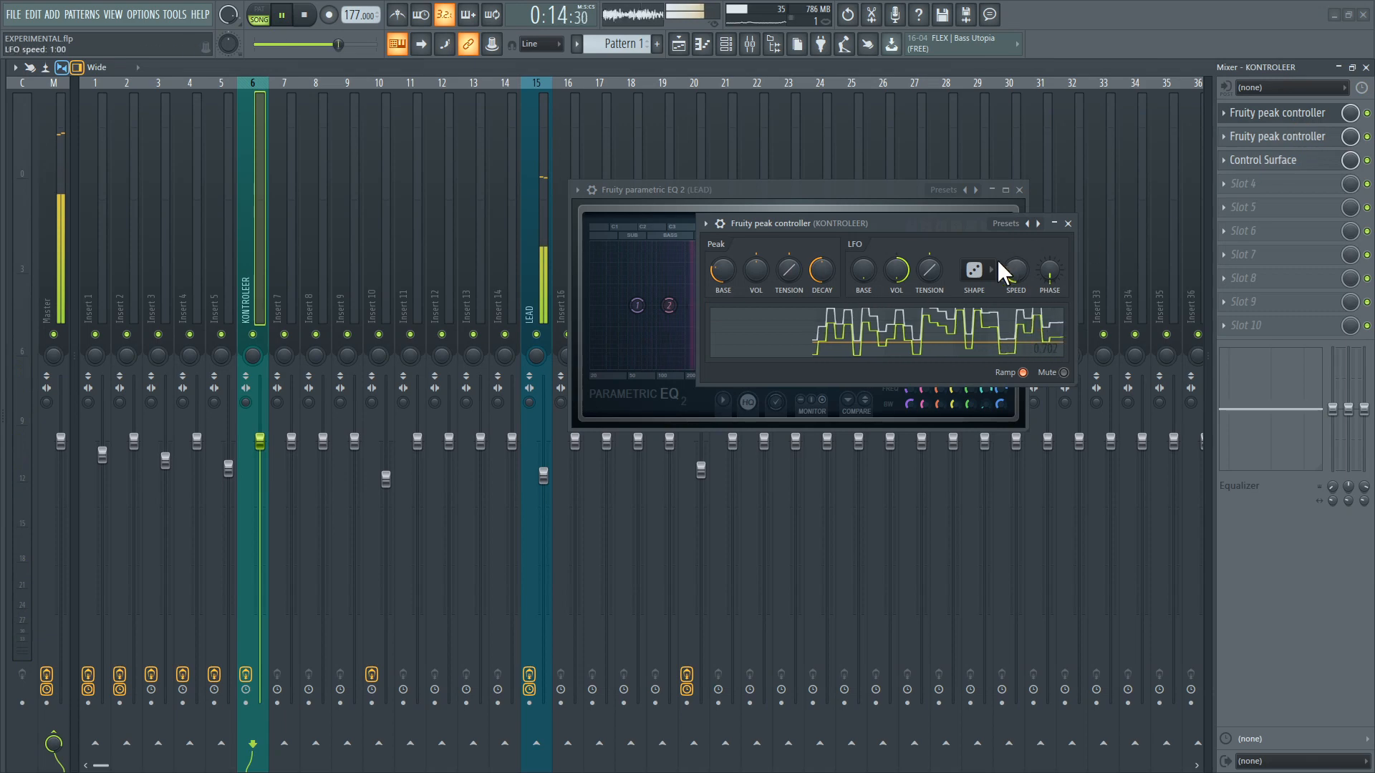
pyautogui.moveTo(1012, 276); pyautogui.dragTo(1012, 258)
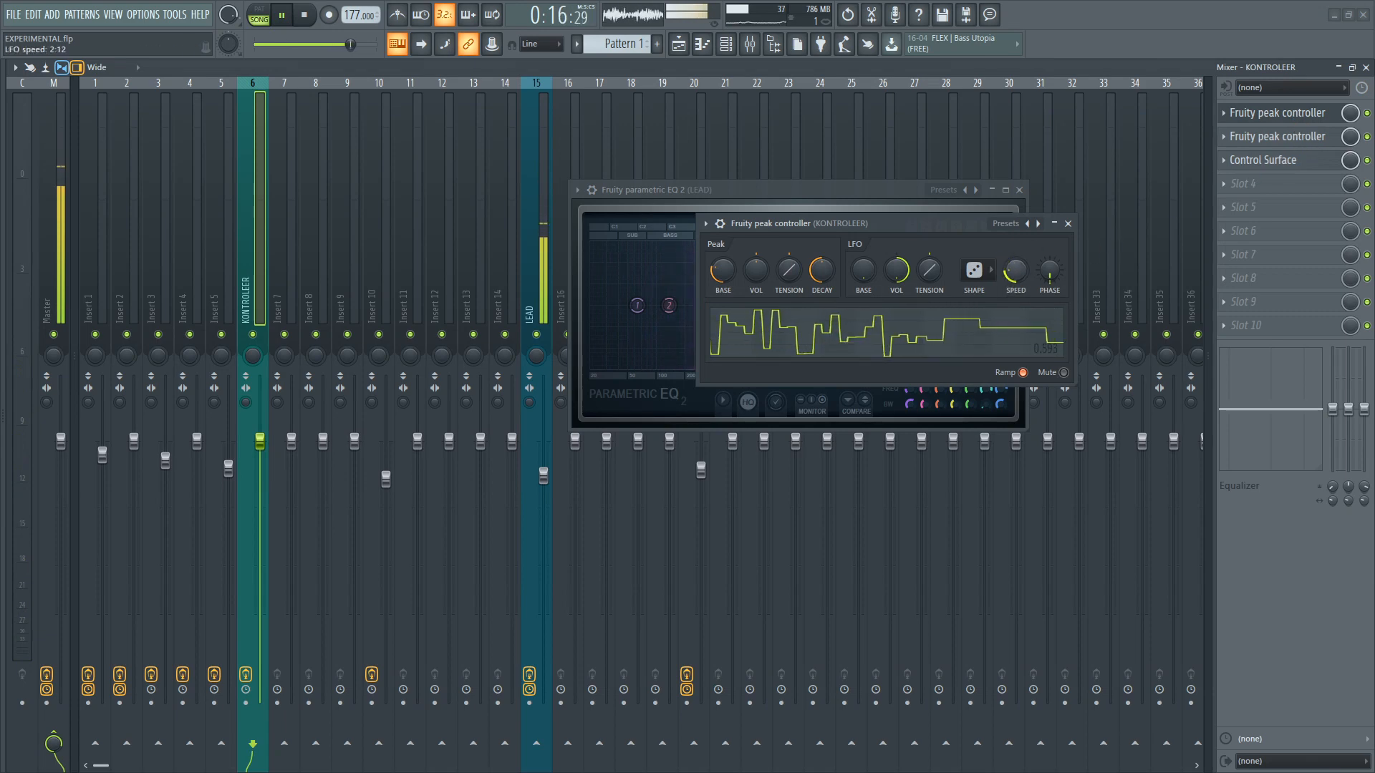
pyautogui.click(290, 16)
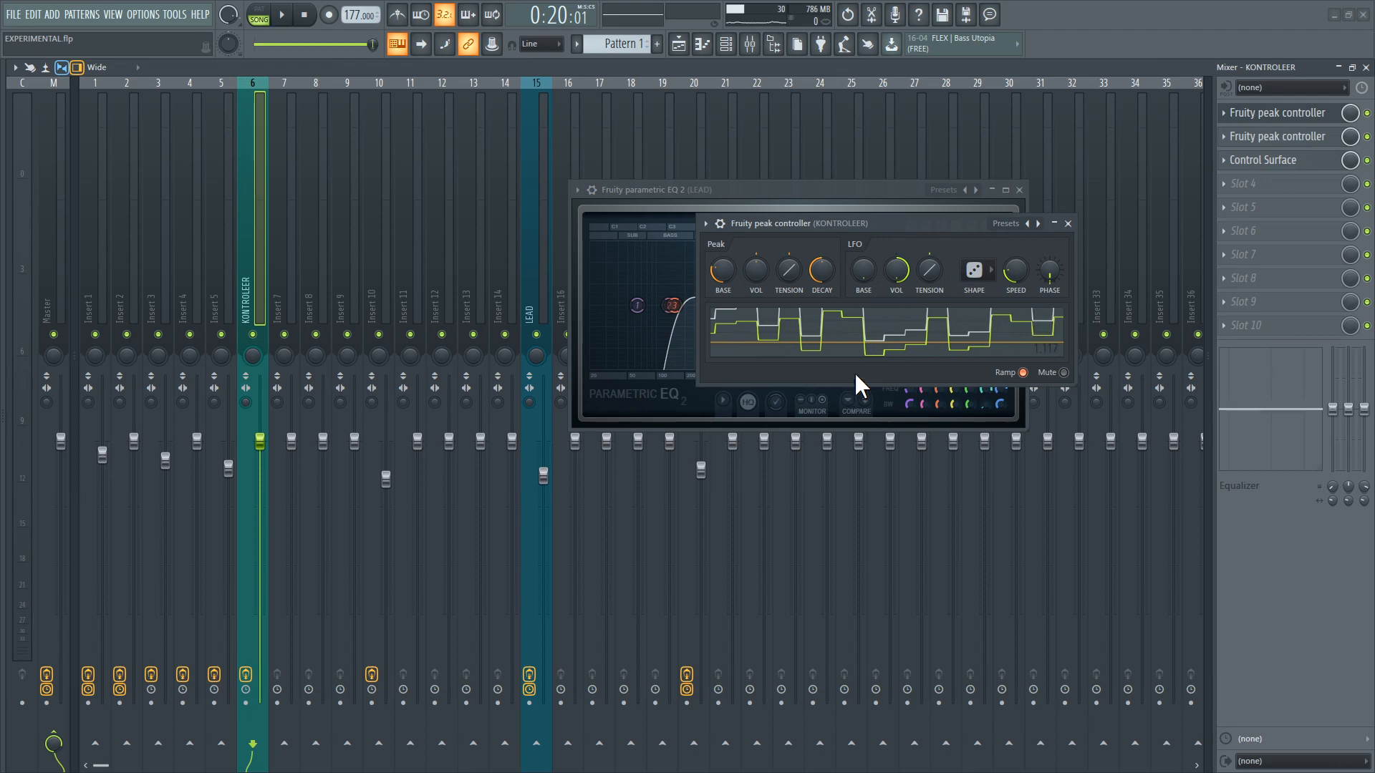
# - Close the peak controller and play the song briefly to watch the LEAD EQ's filter move
pyautogui.click(1067, 223)
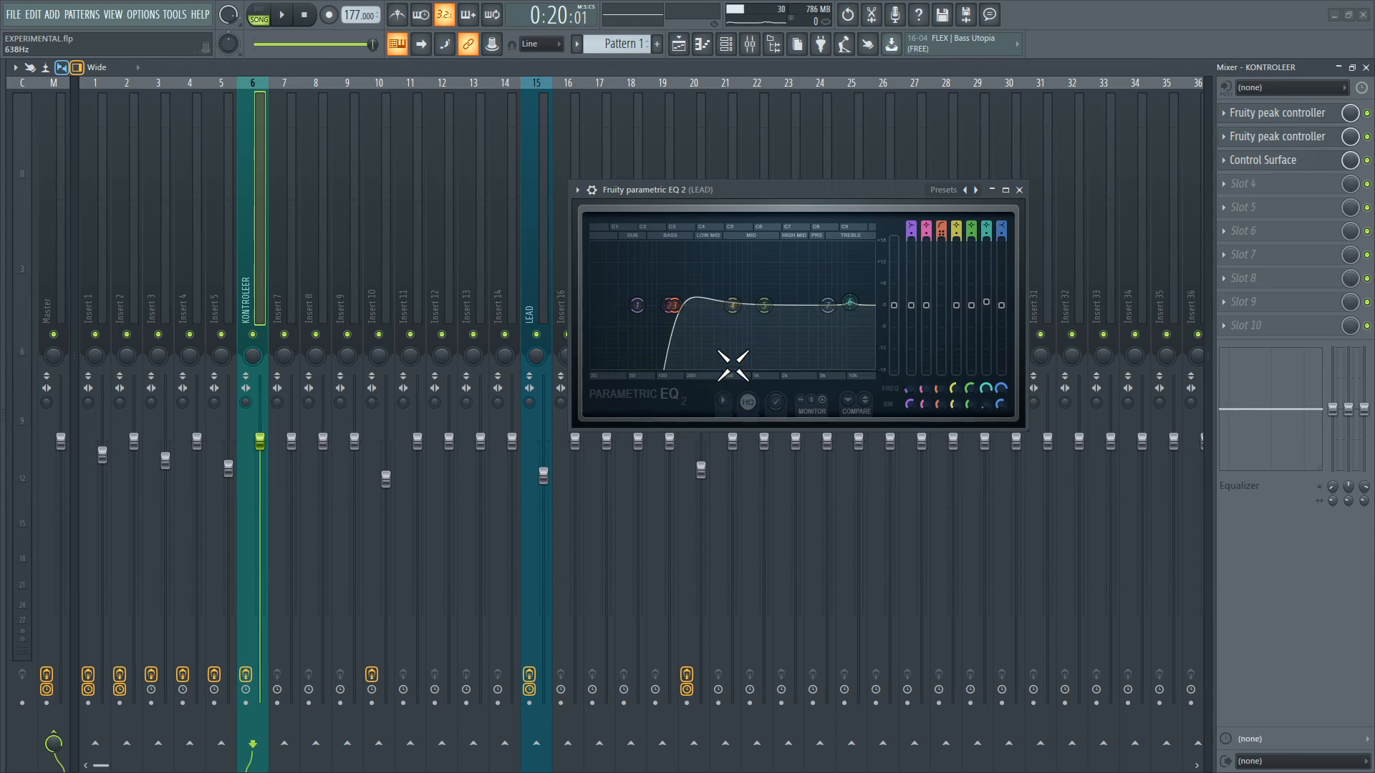
pyautogui.click(283, 15)
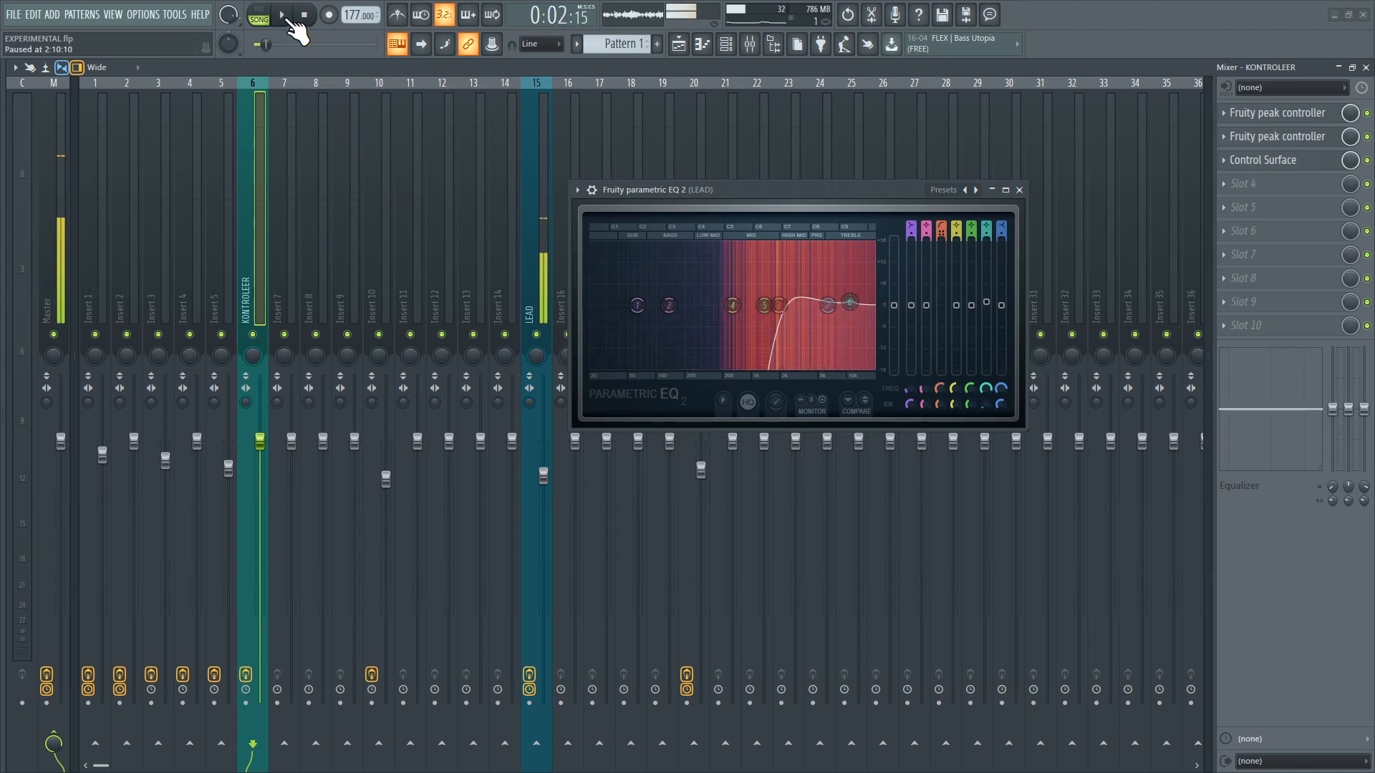
pyautogui.click(283, 16)
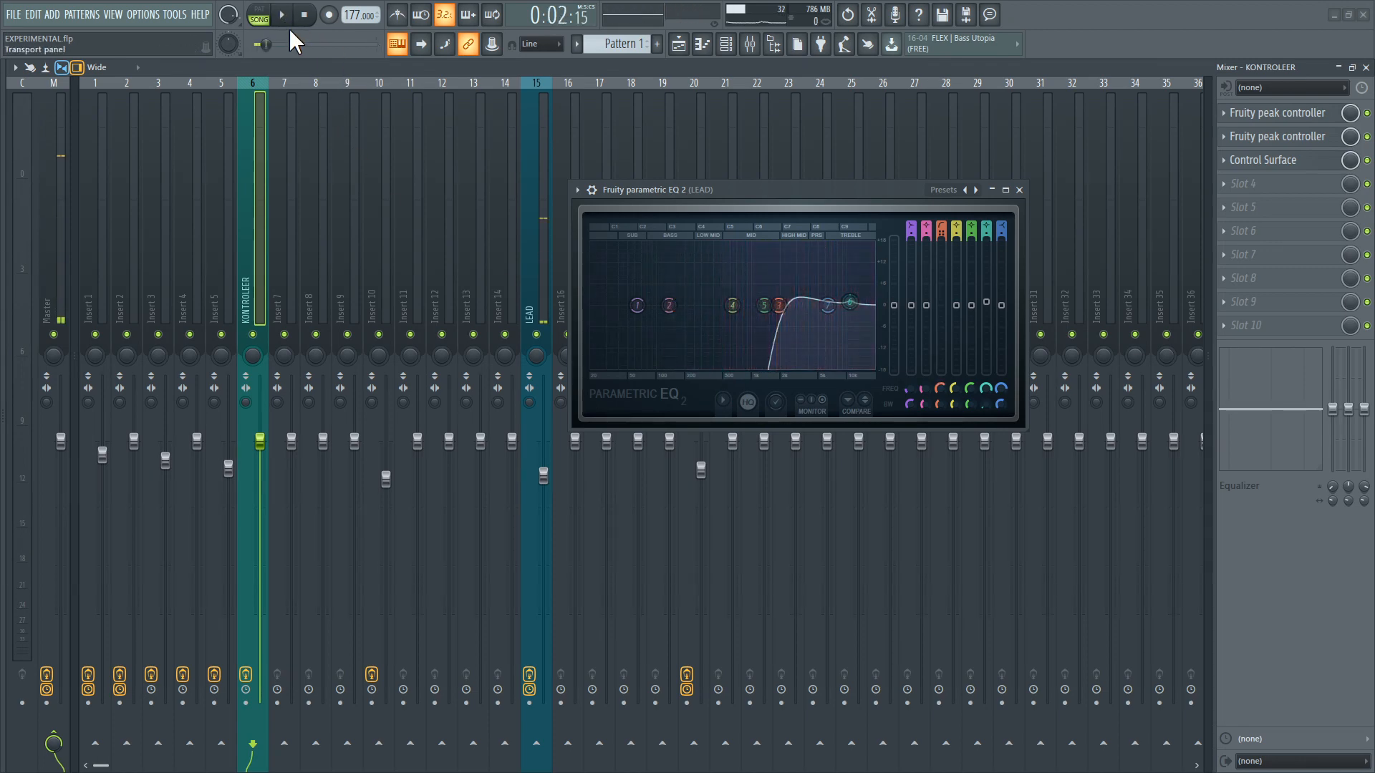
# - Arm recording without choosing a recording type, lower the EQ's band 3 high-pass frequency to about 297 Hz, and close the EQ
pyautogui.click(328, 16)
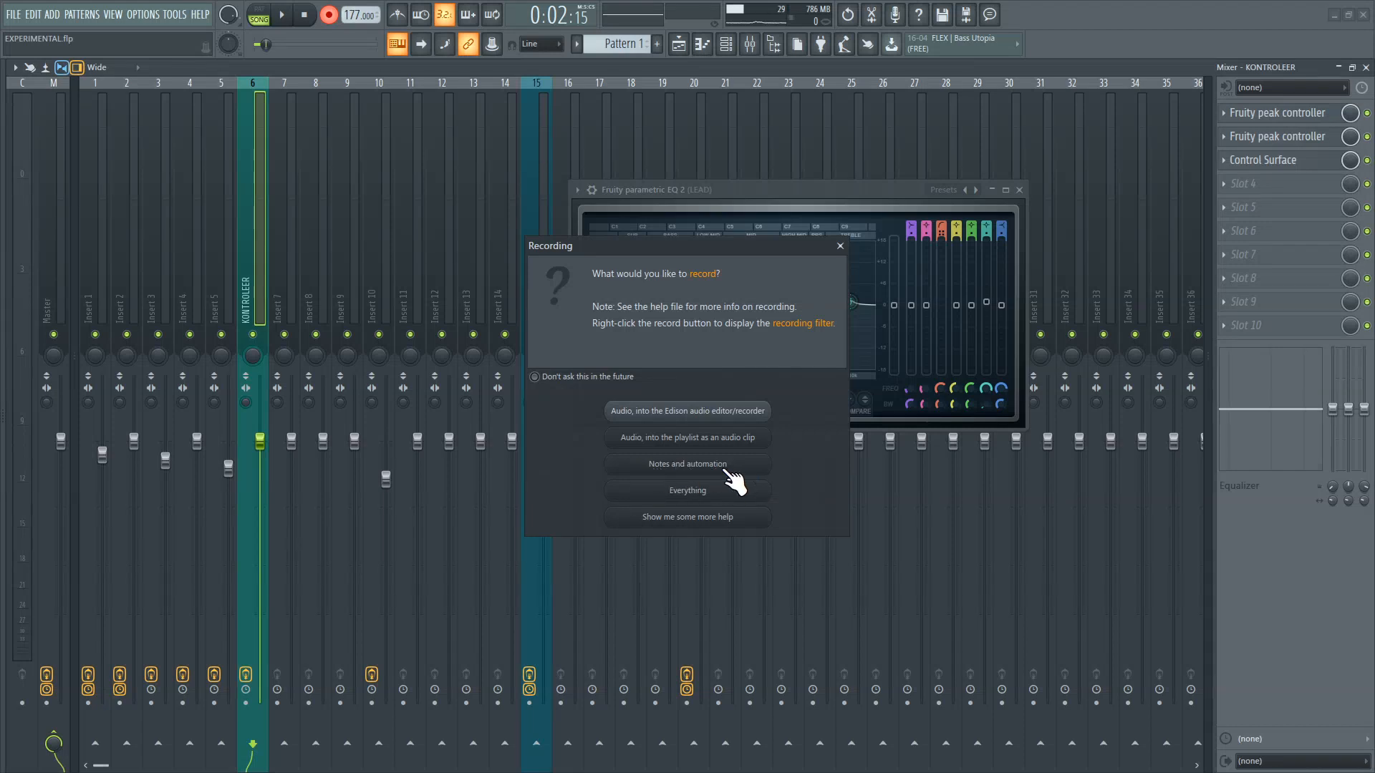
pyautogui.click(839, 245)
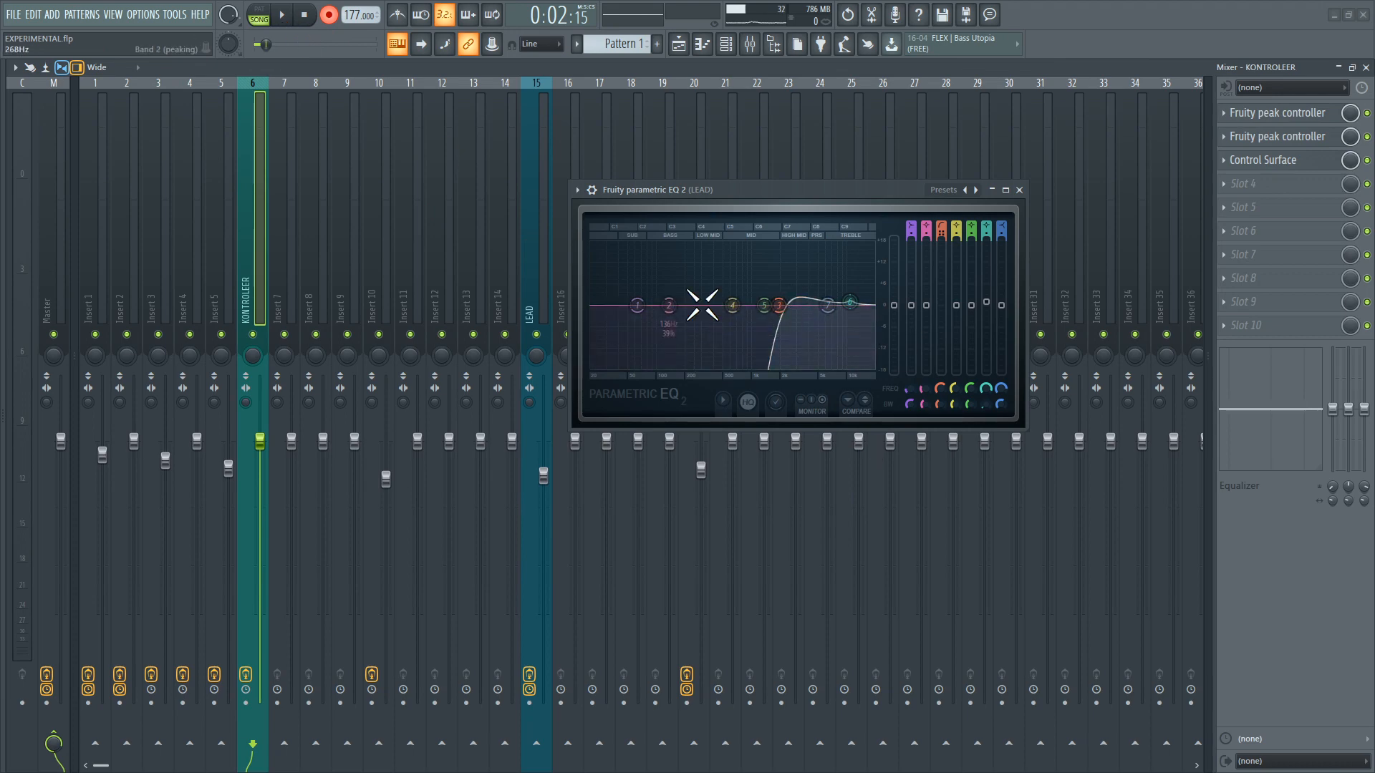
pyautogui.moveTo(779, 305)
pyautogui.mouseDown()
pyautogui.moveTo(659, 306)
pyautogui.moveTo(762, 306)
pyautogui.mouseUp()
pyautogui.moveTo(719, 305)
pyautogui.mouseDown()
pyautogui.moveTo(678, 306)
pyautogui.moveTo(710, 305)
pyautogui.mouseUp()
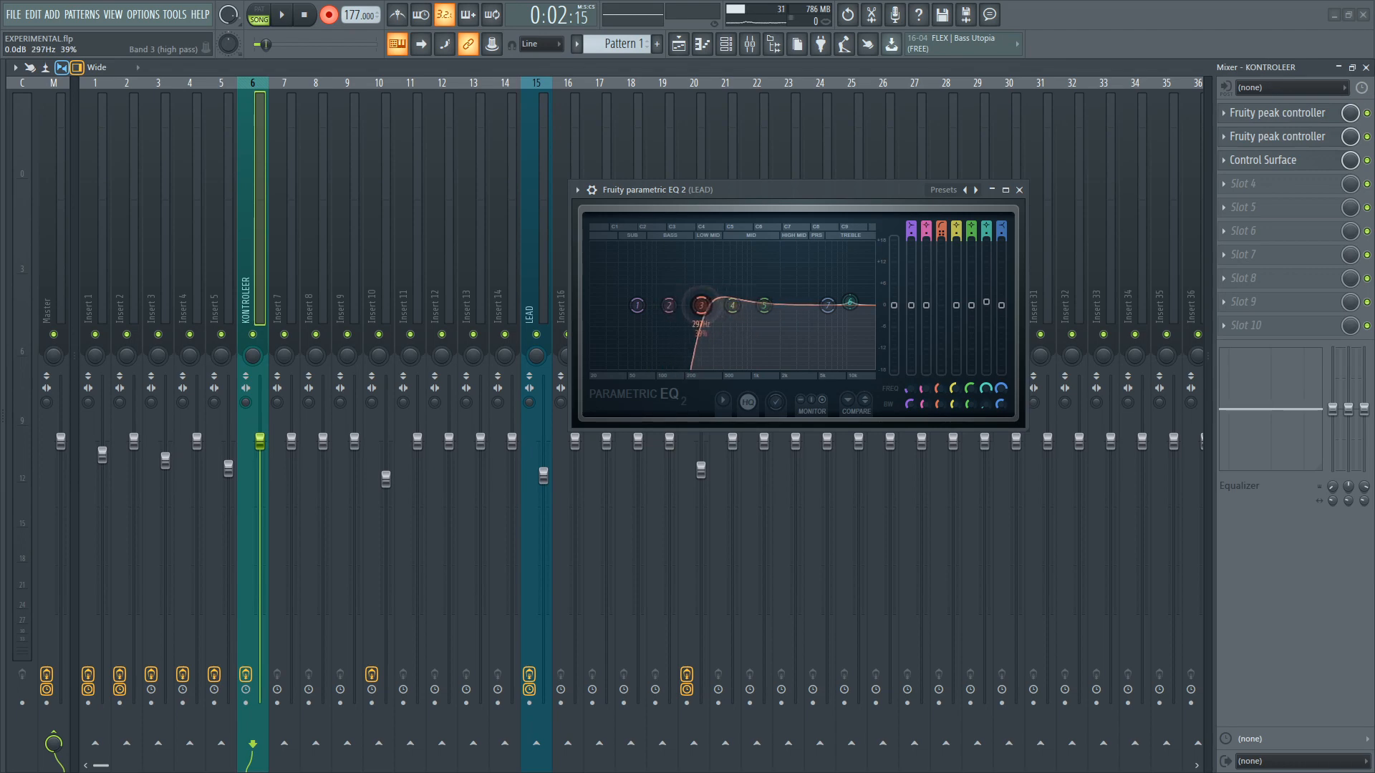
pyautogui.moveTo(719, 307); pyautogui.dragTo(720, 307)
pyautogui.click(1019, 190)
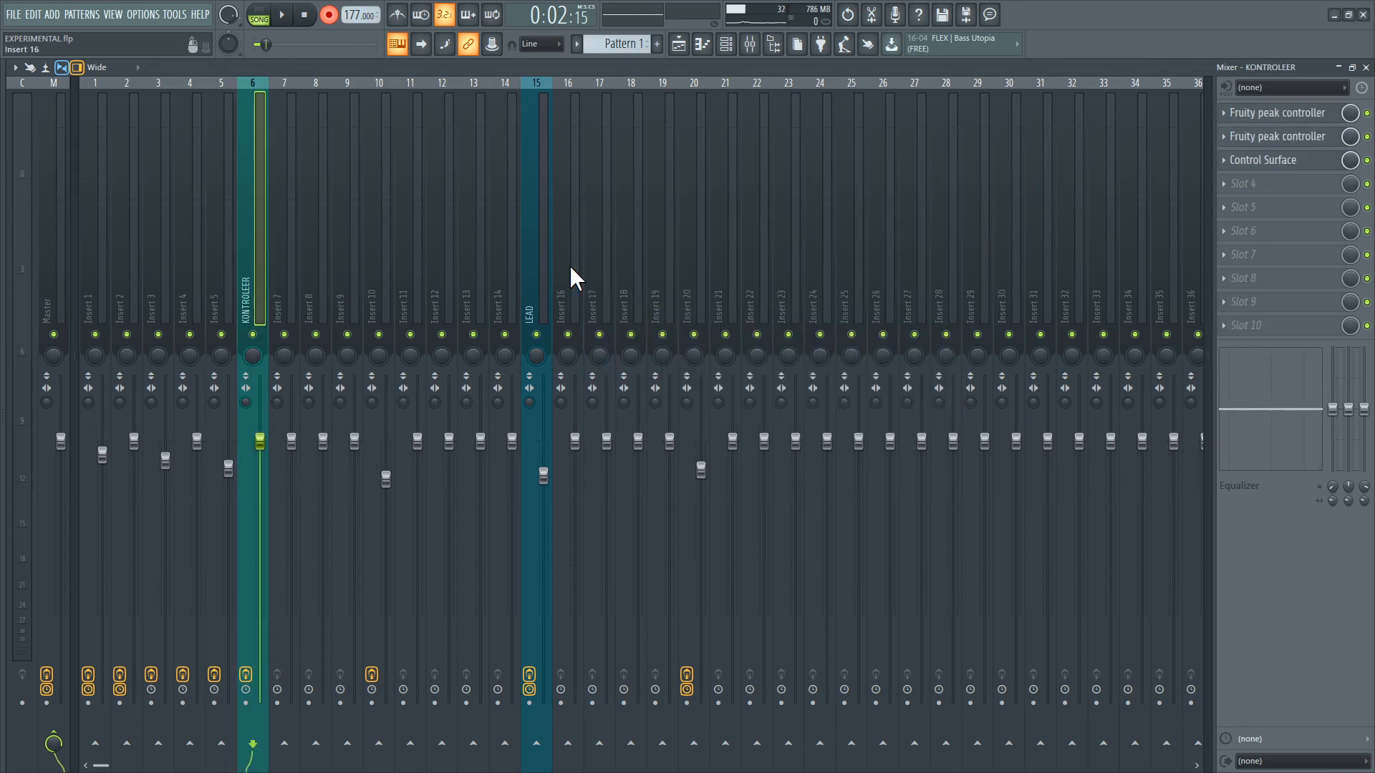
# - Open the other Fruity parametric EQ 2 on the LEAD track and audition its moving band 7 during playback
pyautogui.click(542, 269)
pyautogui.click(1297, 318)
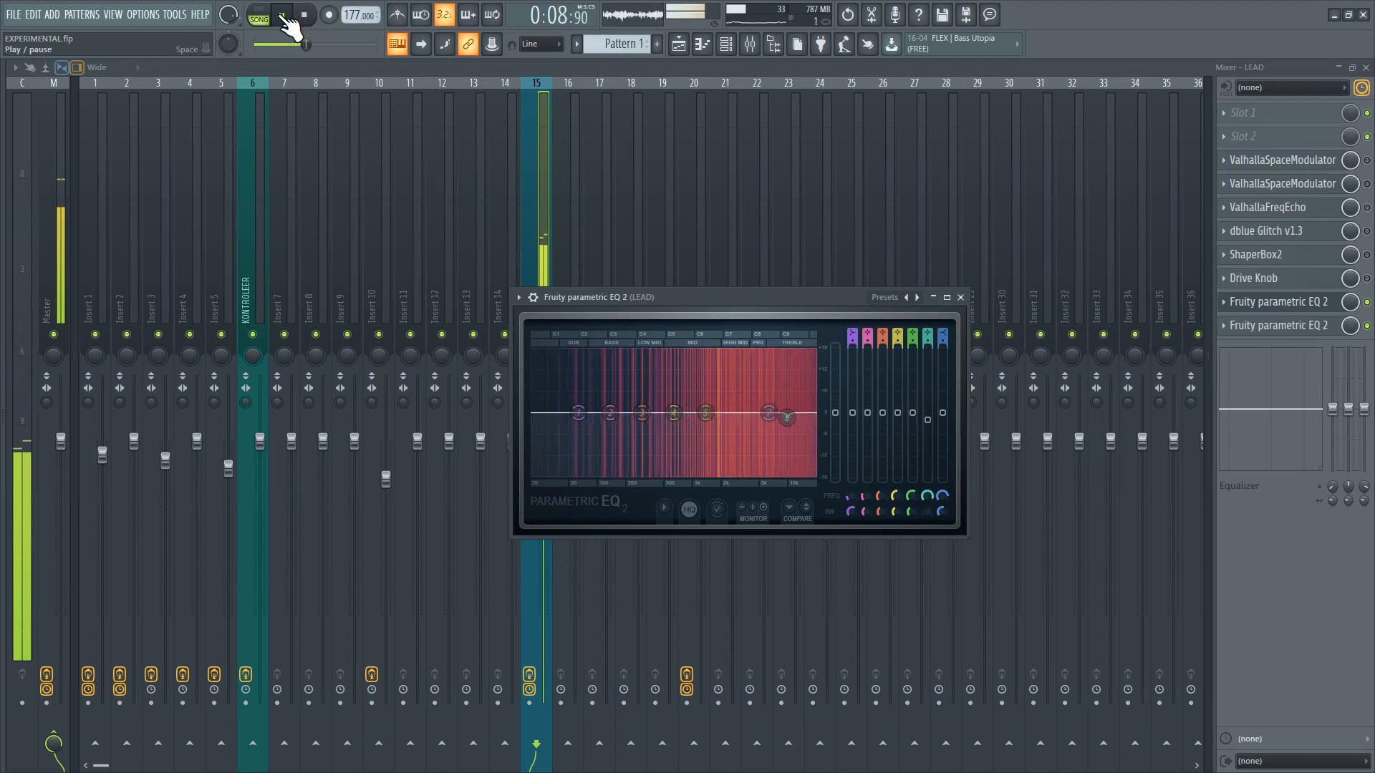
pyautogui.click(283, 17)
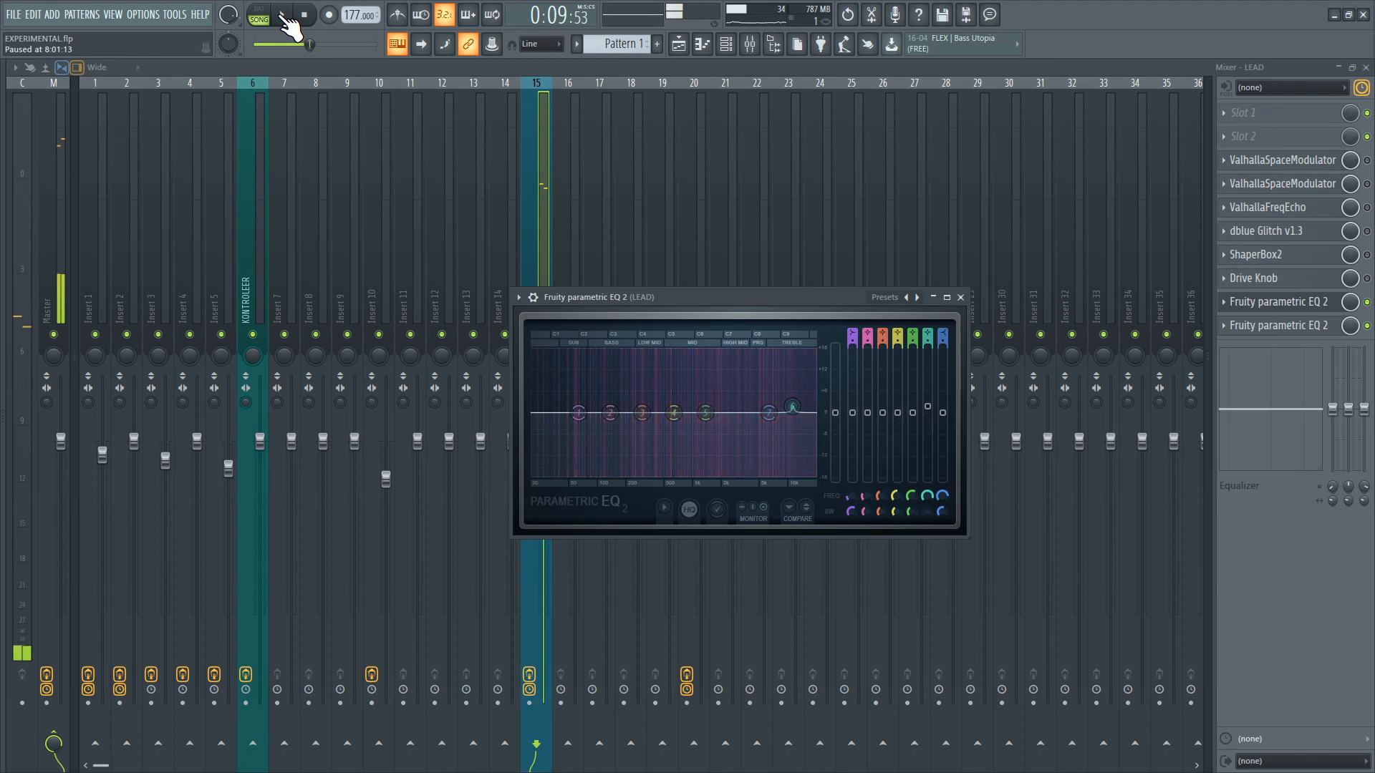
# - Make EQ band 1 a Steep 8 high-pass filter at about 250 Hz and audition the lead with it
pyautogui.rightClick(579, 413)
pyautogui.moveTo(601, 450)
pyautogui.click(665, 491)
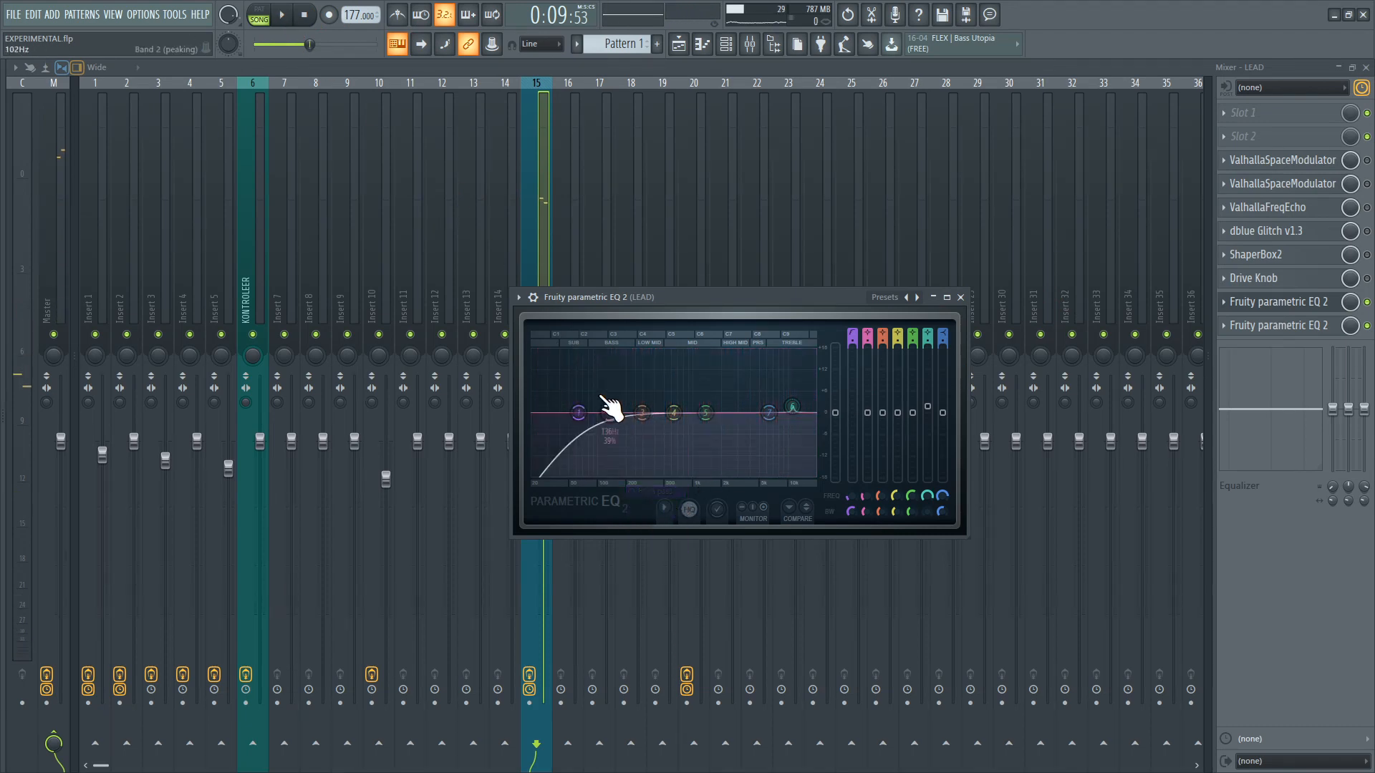
pyautogui.rightClick(578, 413)
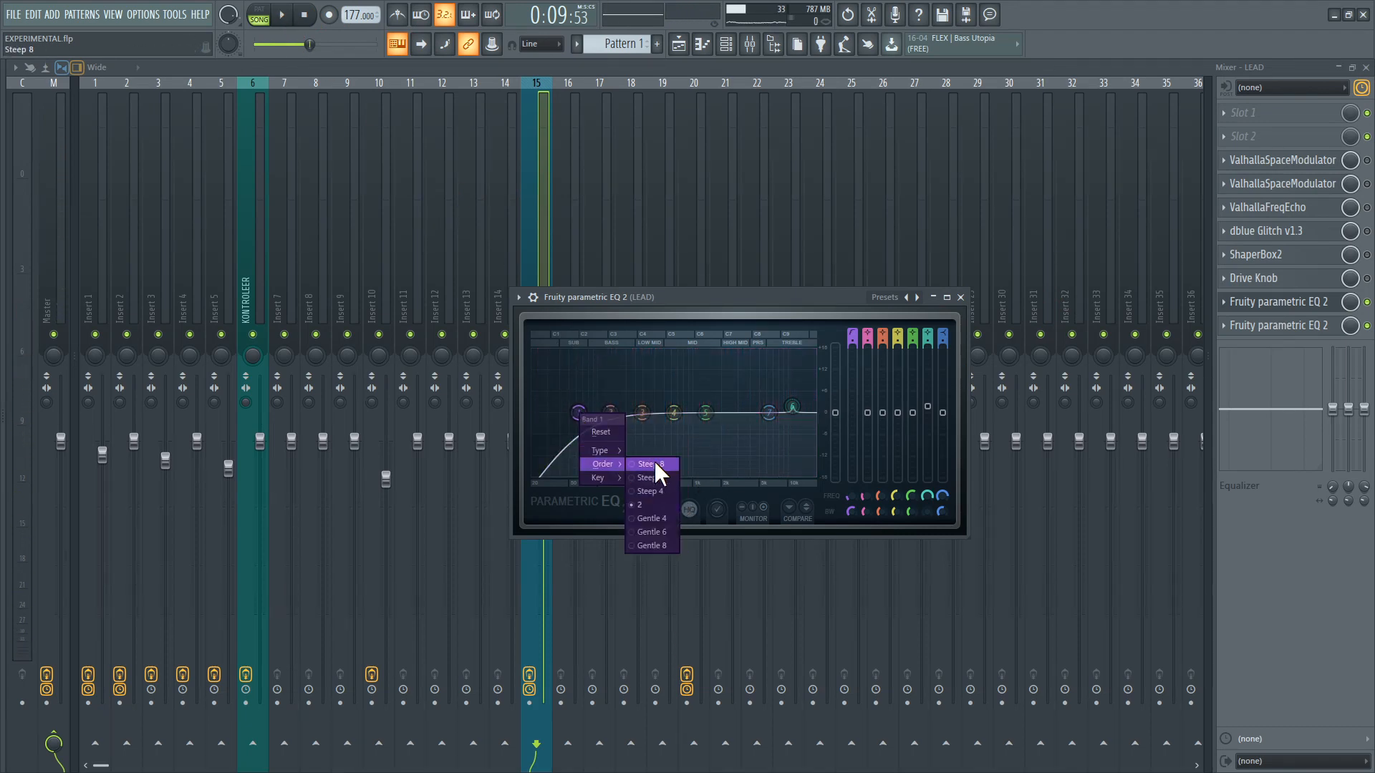
pyautogui.click(653, 464)
pyautogui.moveTo(579, 413); pyautogui.dragTo(628, 413)
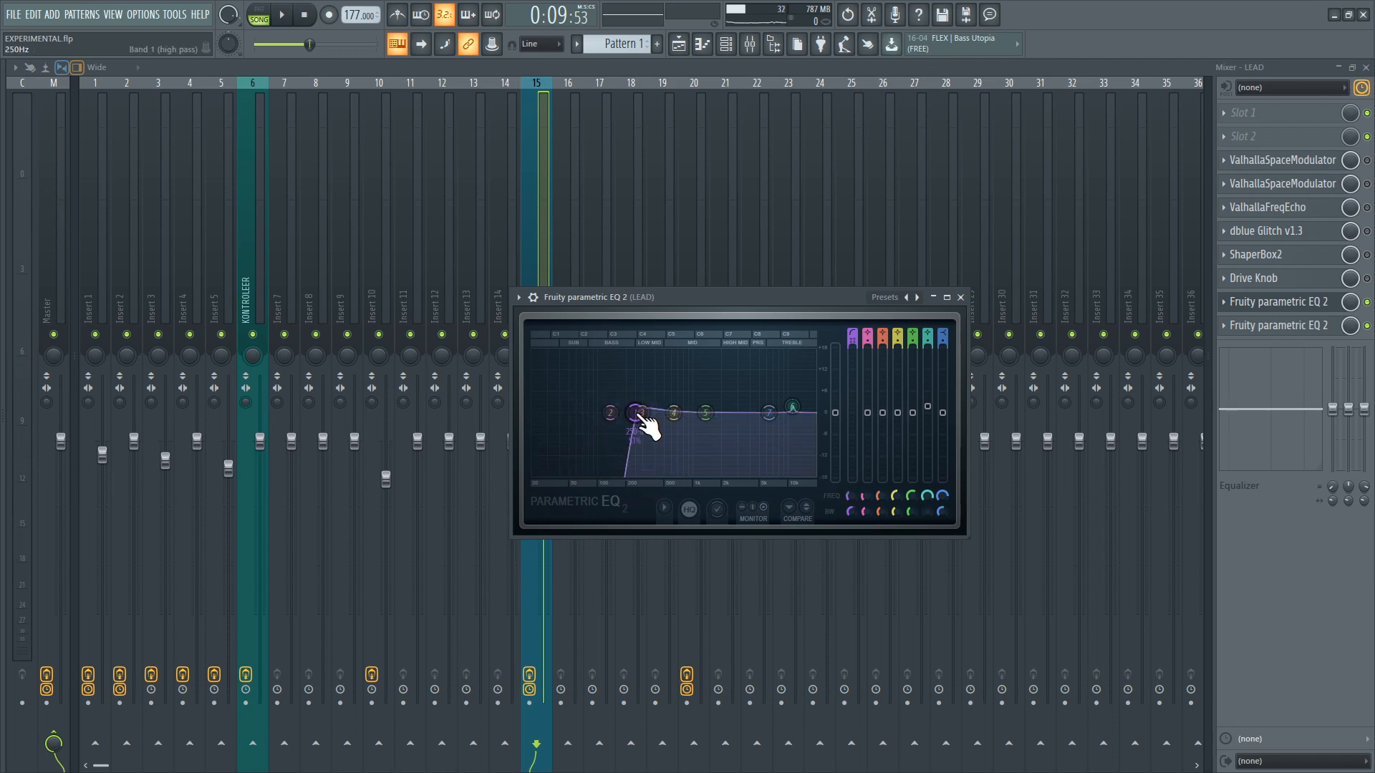
pyautogui.moveTo(649, 426); pyautogui.dragTo(645, 425)
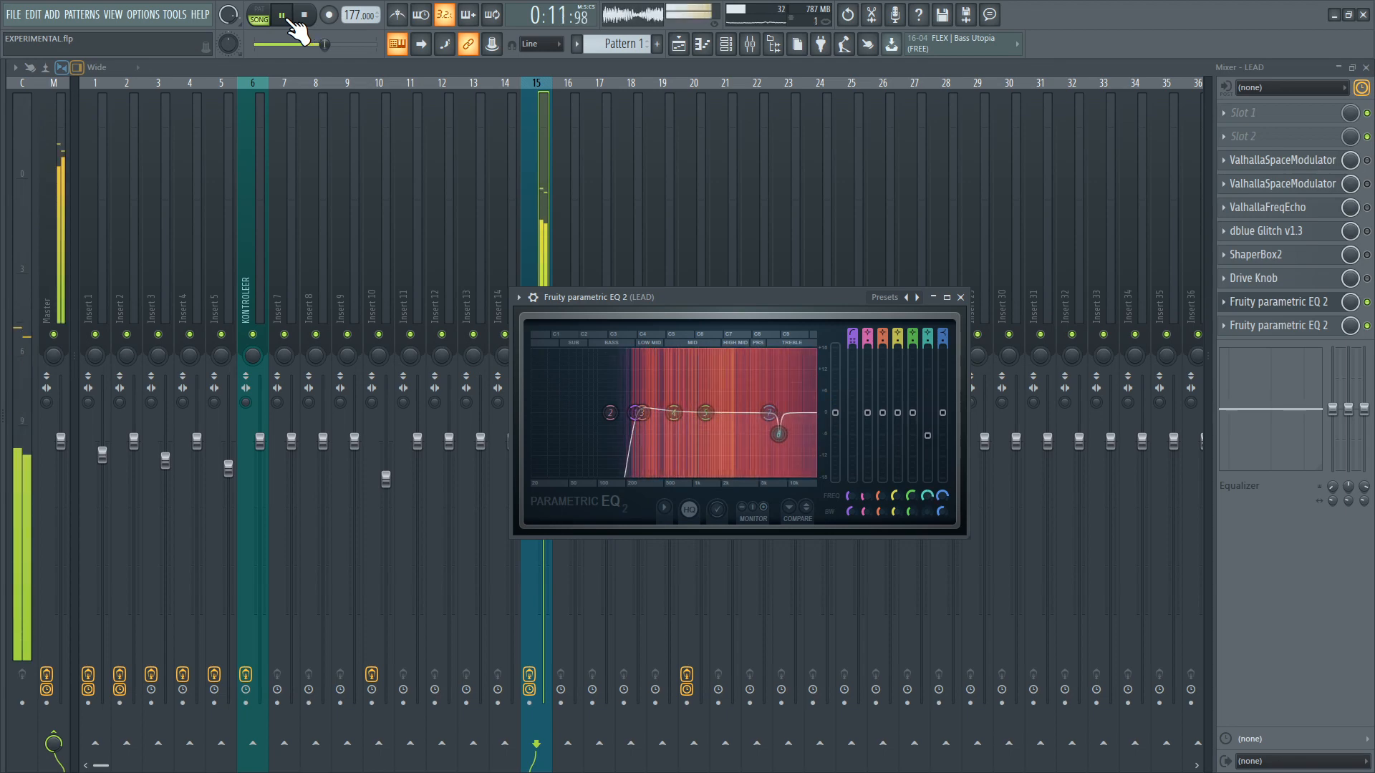
pyautogui.click(290, 19)
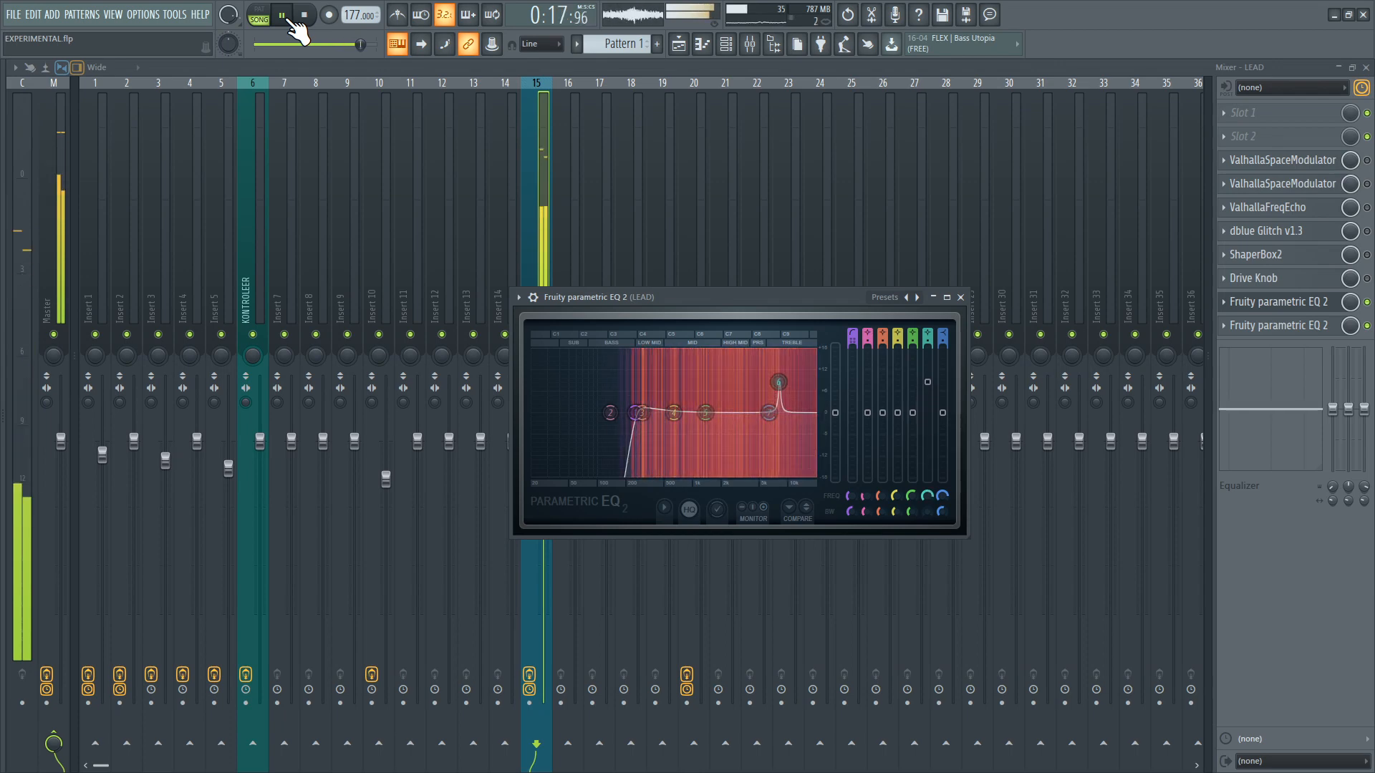
pyautogui.click(289, 18)
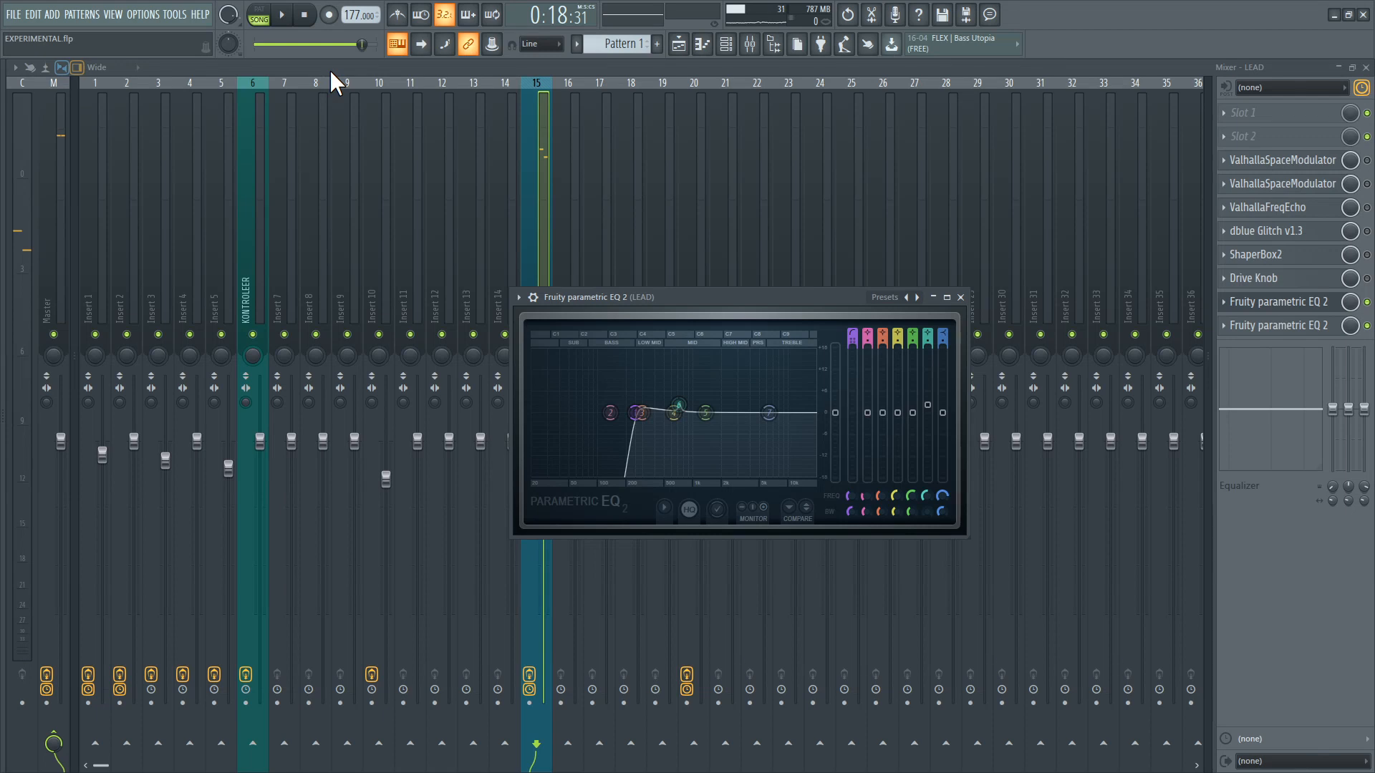
pyautogui.click(329, 15)
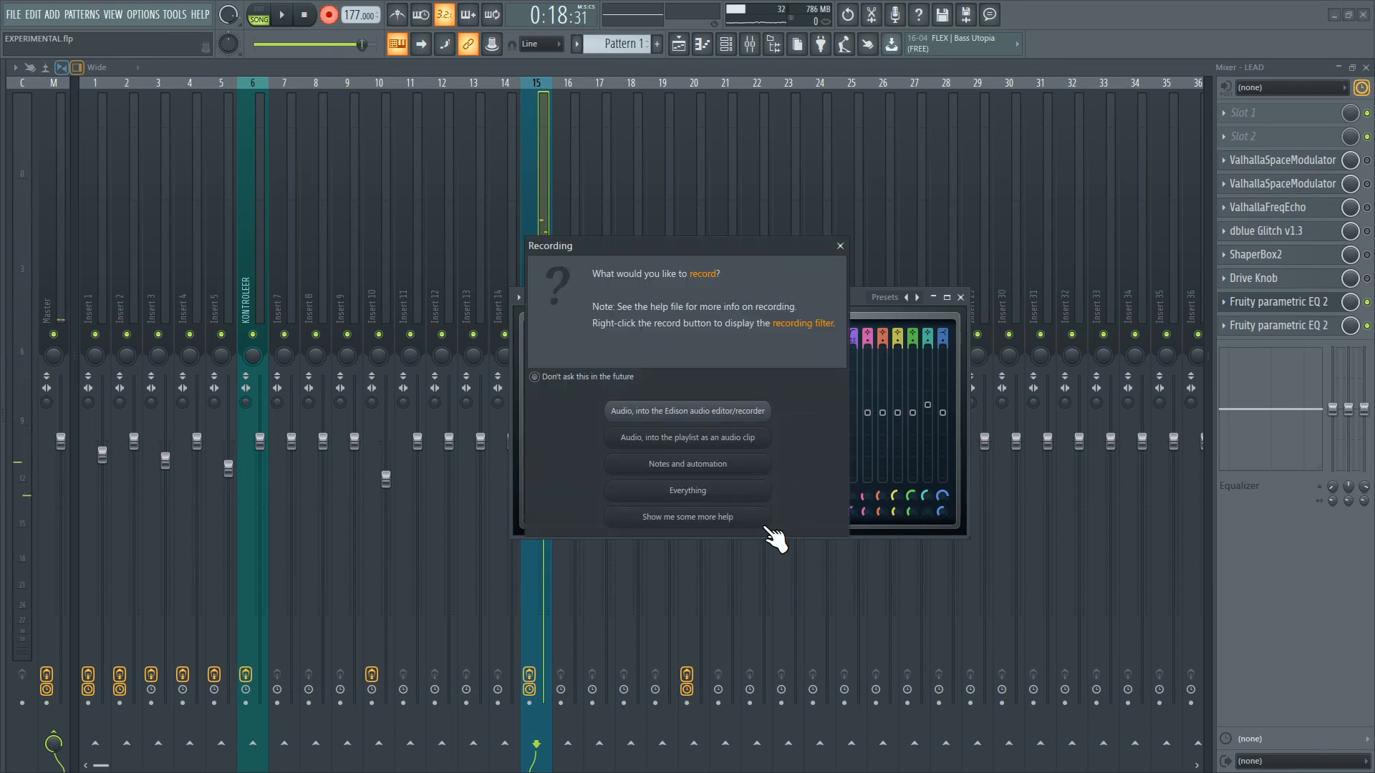
pyautogui.click(840, 247)
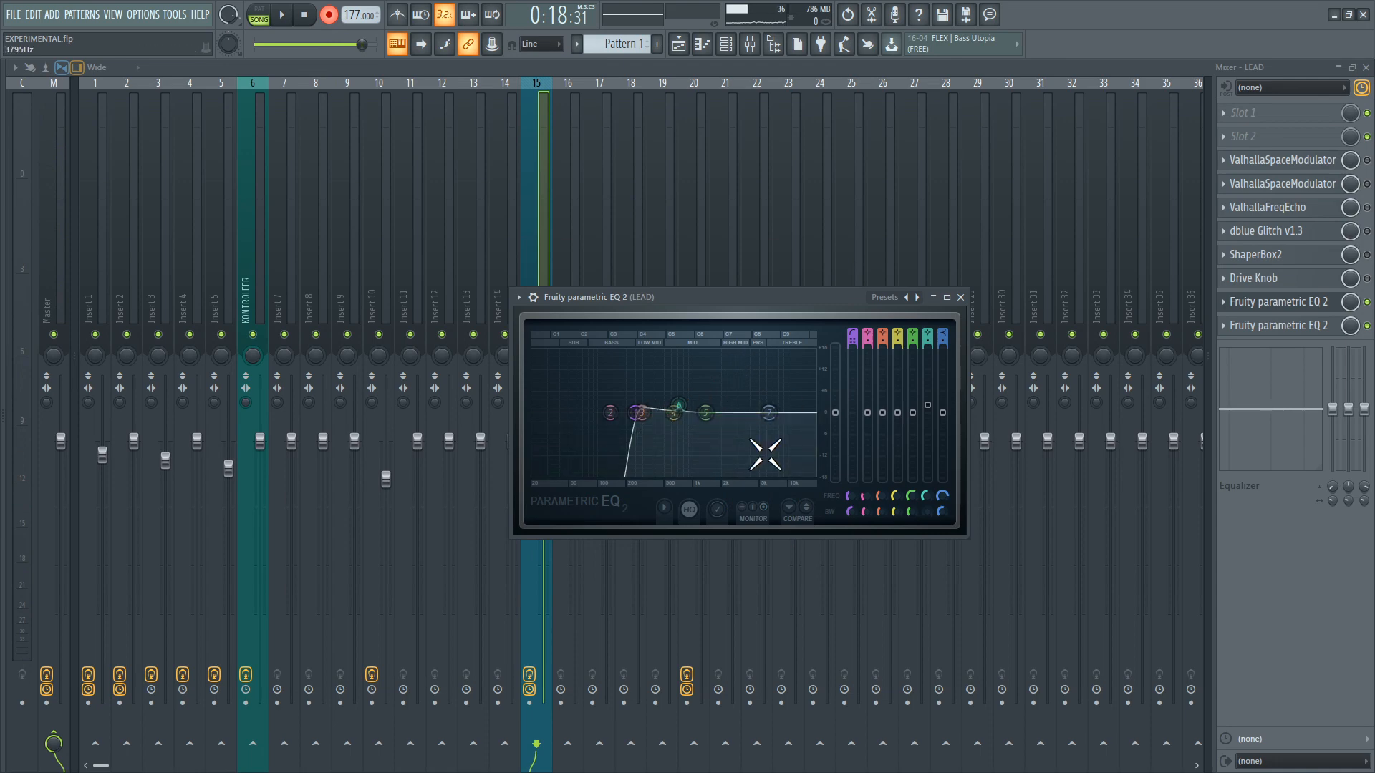
pyautogui.click(324, 18)
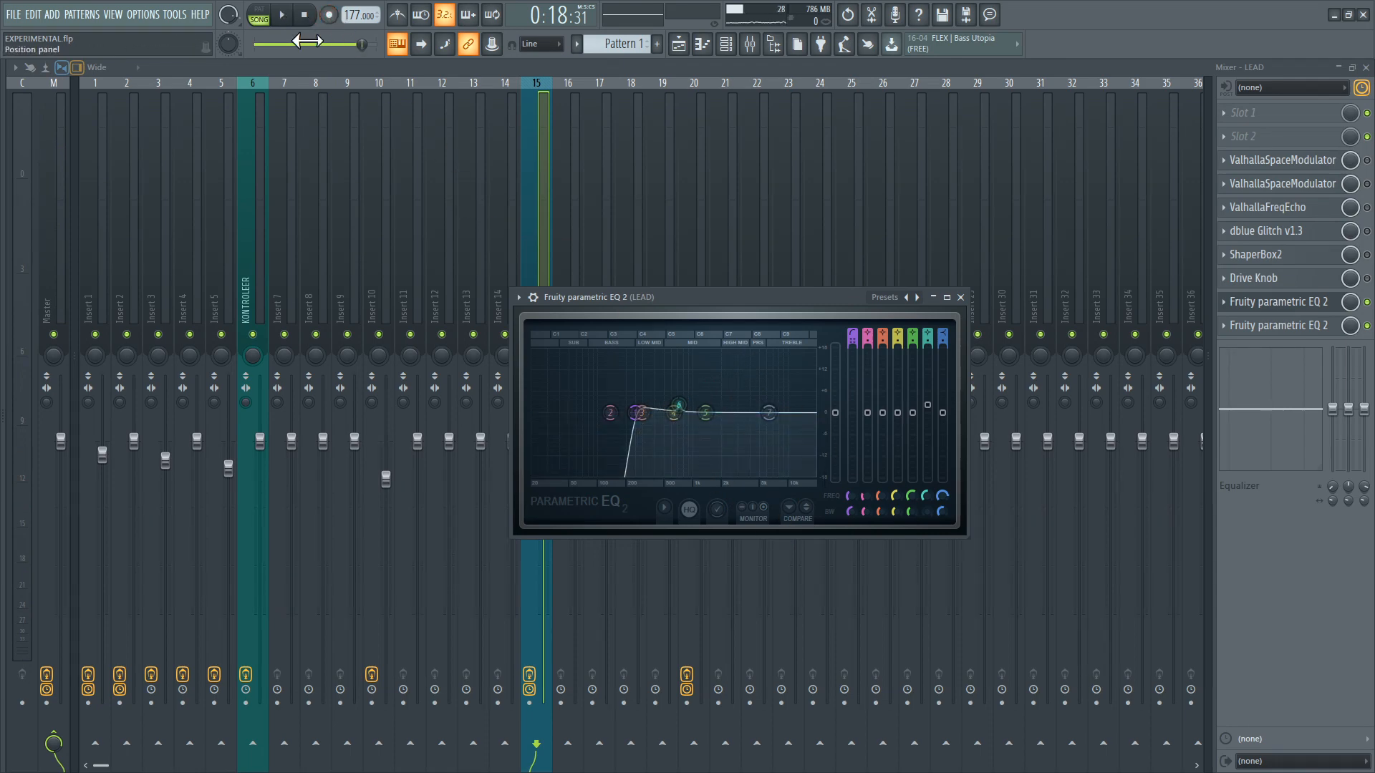
# - Close the EQ, enable the Drive Knob effect on the LEAD track, and open its window near the middle of the mixer
pyautogui.click(960, 297)
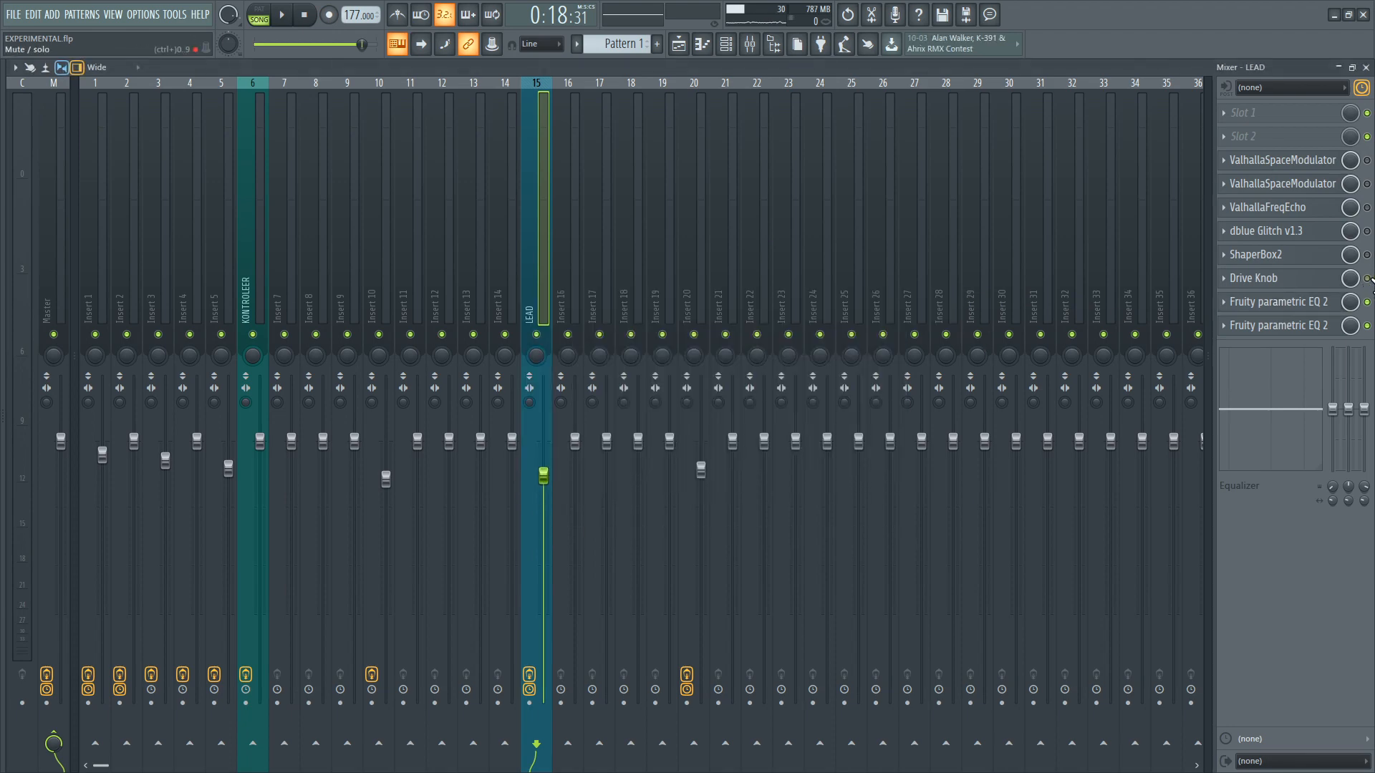
pyautogui.click(1282, 279)
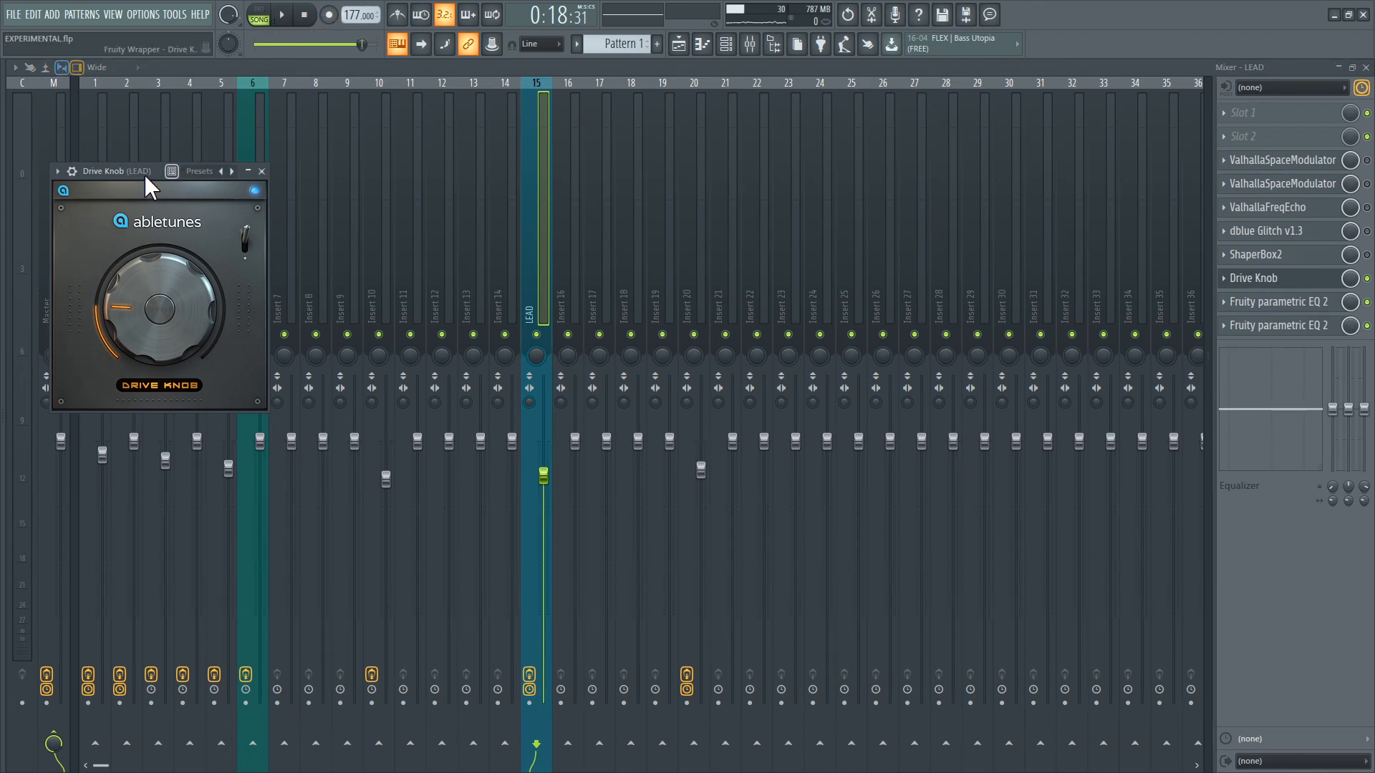
pyautogui.moveTo(188, 174); pyautogui.dragTo(605, 192)
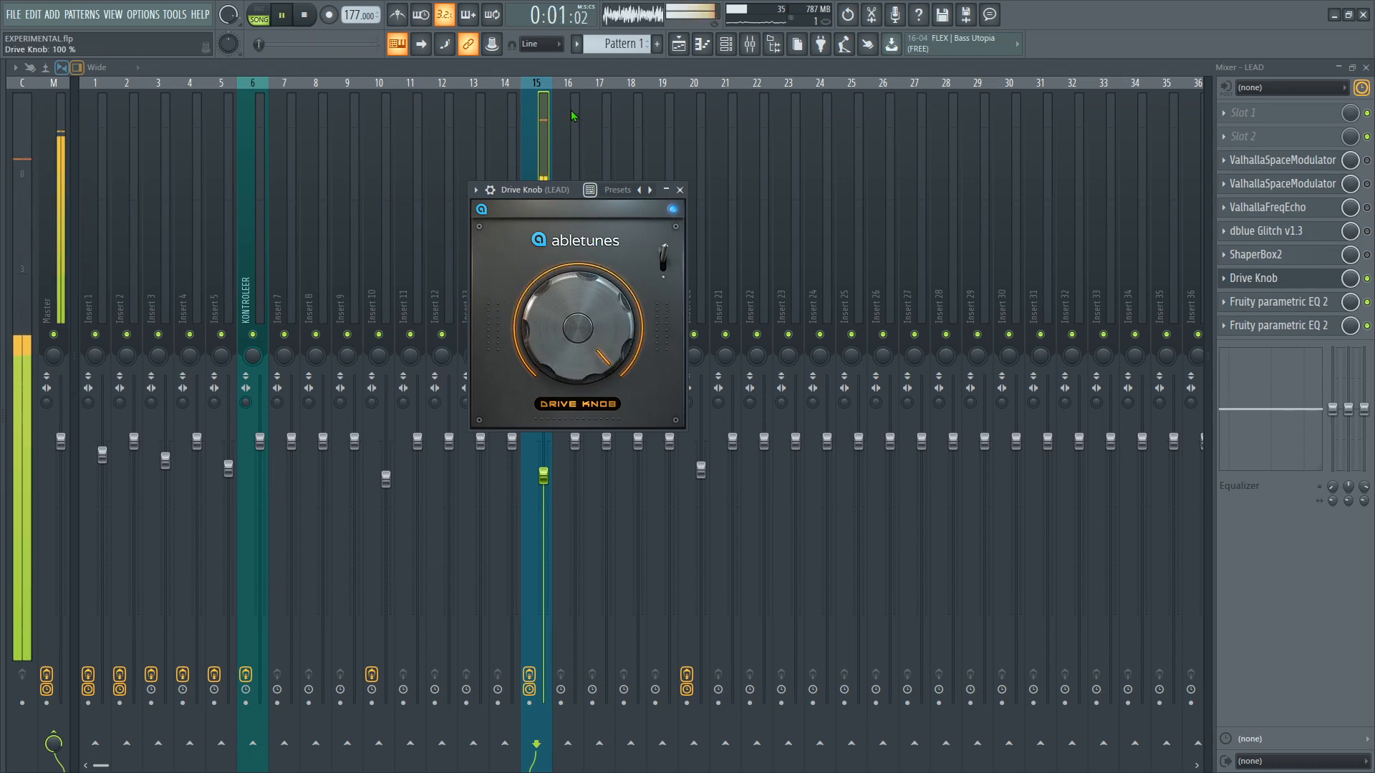
# - Reduce the Drive Knob amount to about 12% while listening, stop playback, and close the effect
pyautogui.moveTo(578, 315)
pyautogui.mouseDown()
pyautogui.moveTo(577, 347)
pyautogui.moveTo(557, 179)
pyautogui.moveTo(590, 329)
pyautogui.mouseUp()
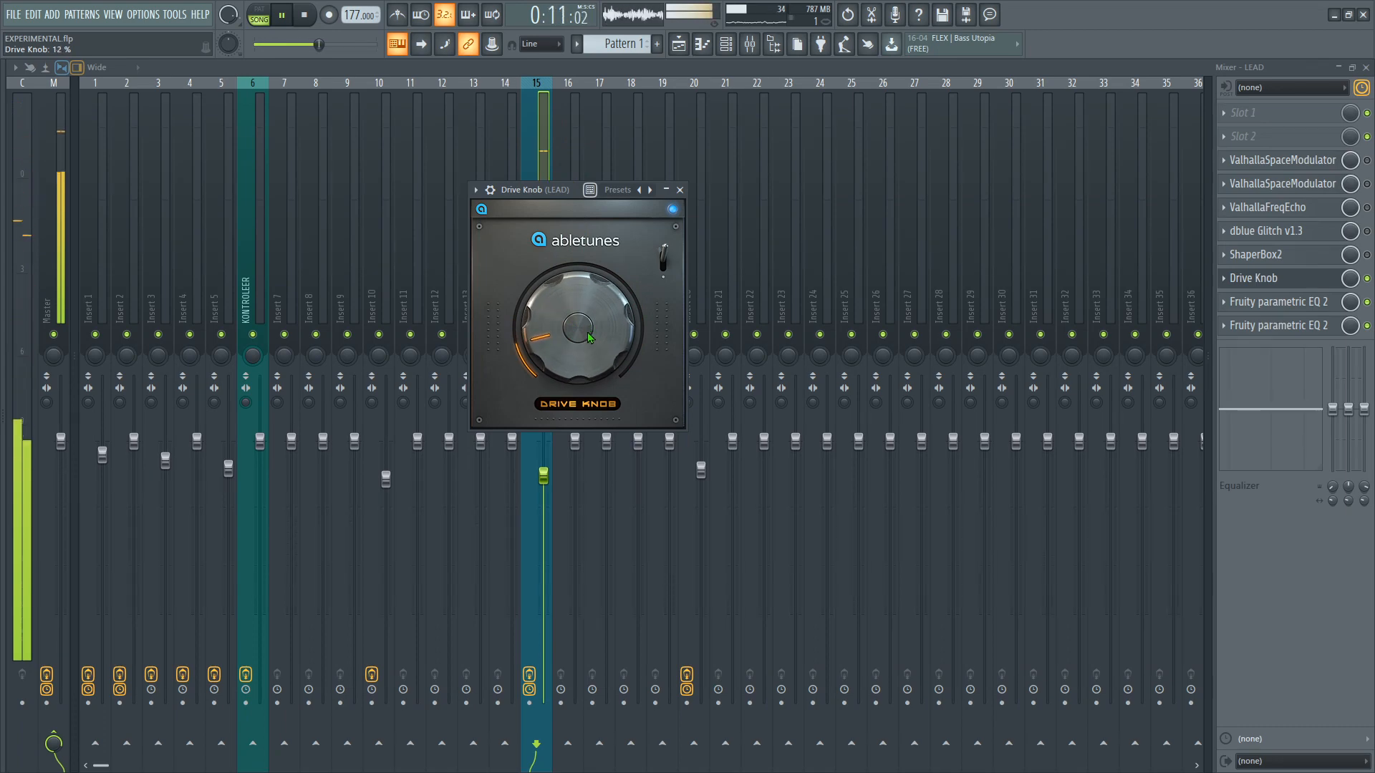
pyautogui.click(288, 16)
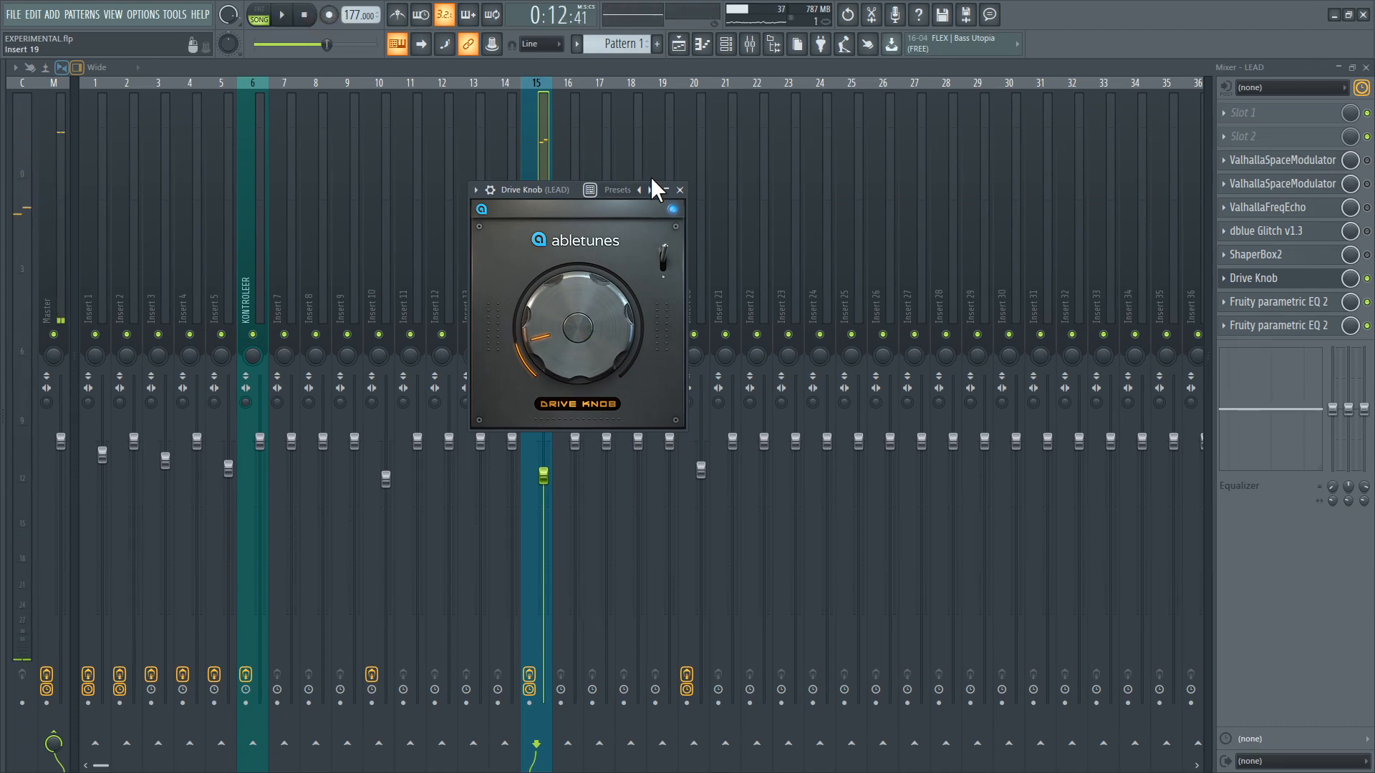
pyautogui.click(680, 190)
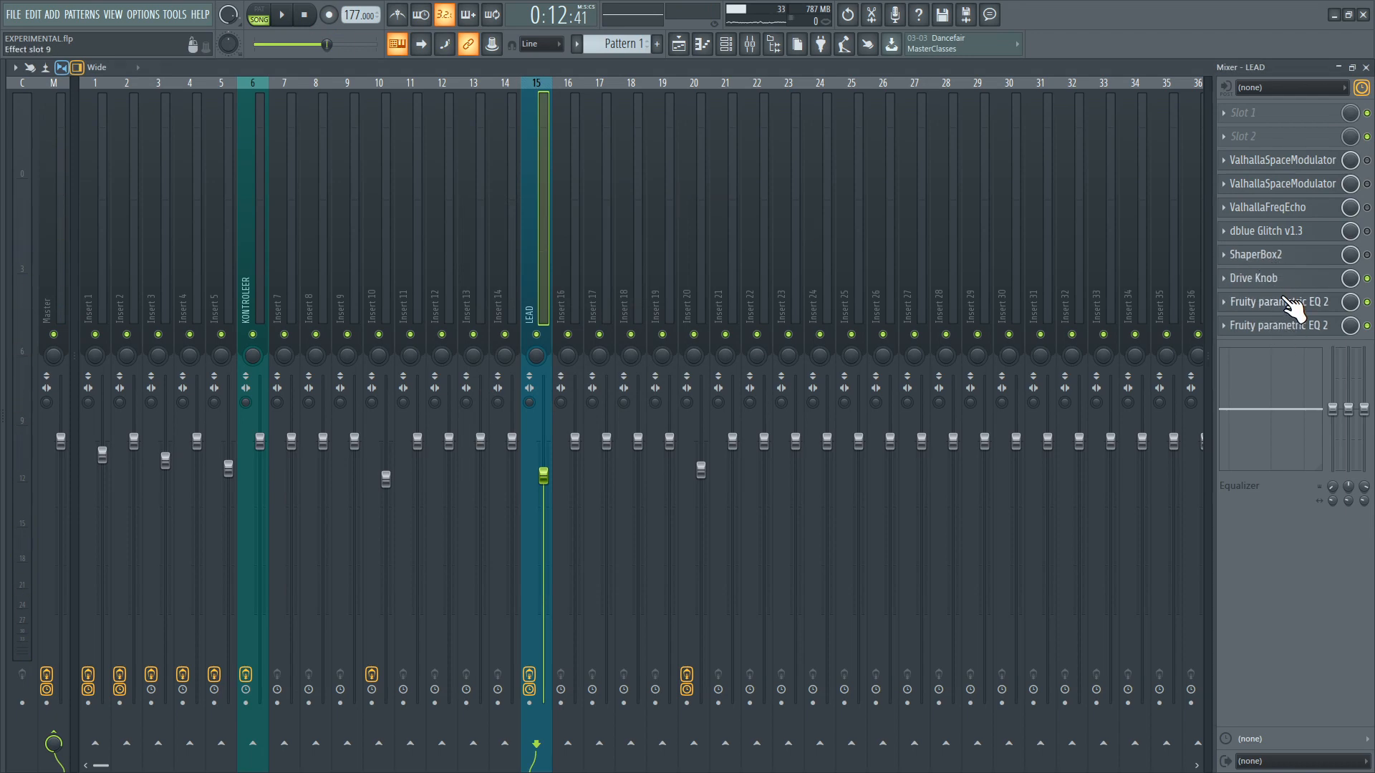
# - Open ShaperBox2 on the LEAD track in demo mode and move its window up toward the mixer's effect slots
pyautogui.click(1319, 256)
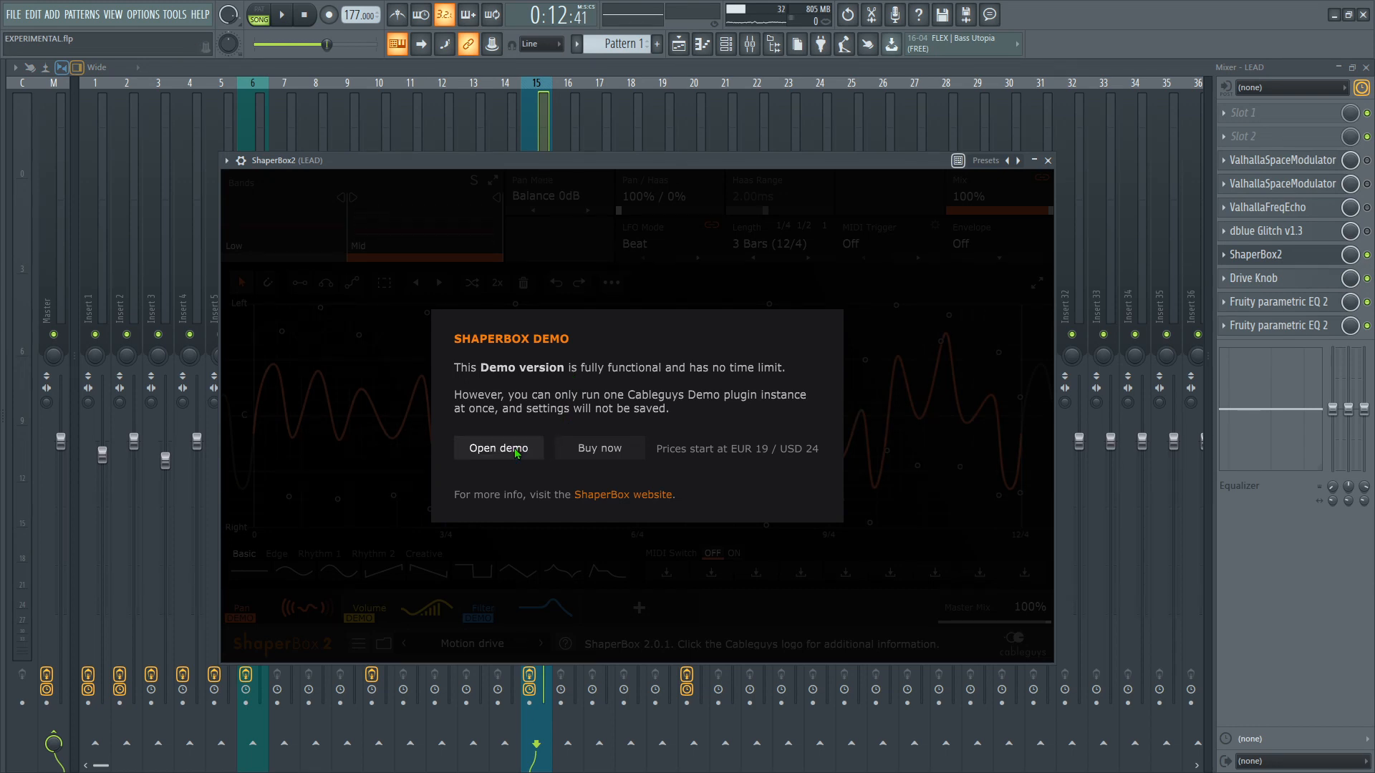
pyautogui.click(515, 449)
pyautogui.moveTo(759, 161); pyautogui.dragTo(847, 115)
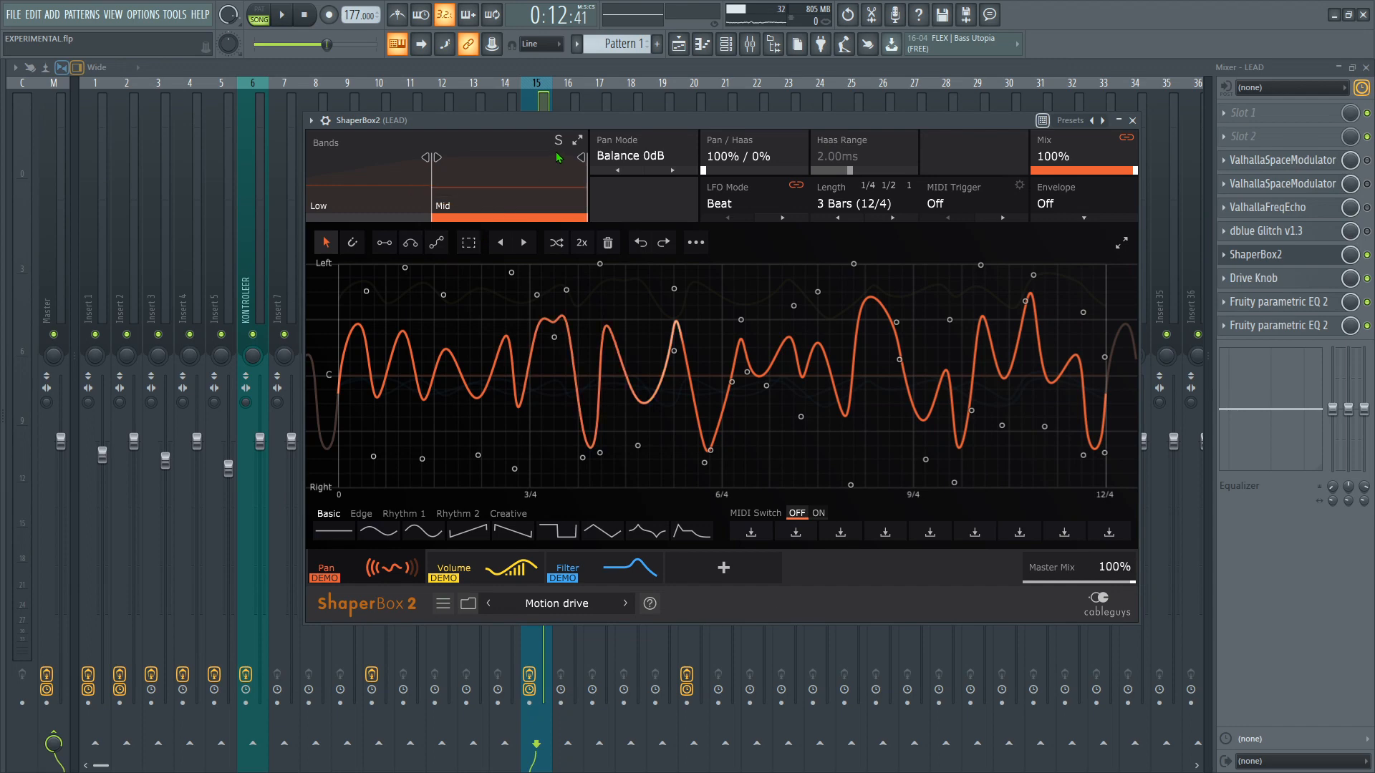
# - Show the Motion drive preset in ShaperBox2's preset browser and audition it with a short playback
pyautogui.click(573, 608)
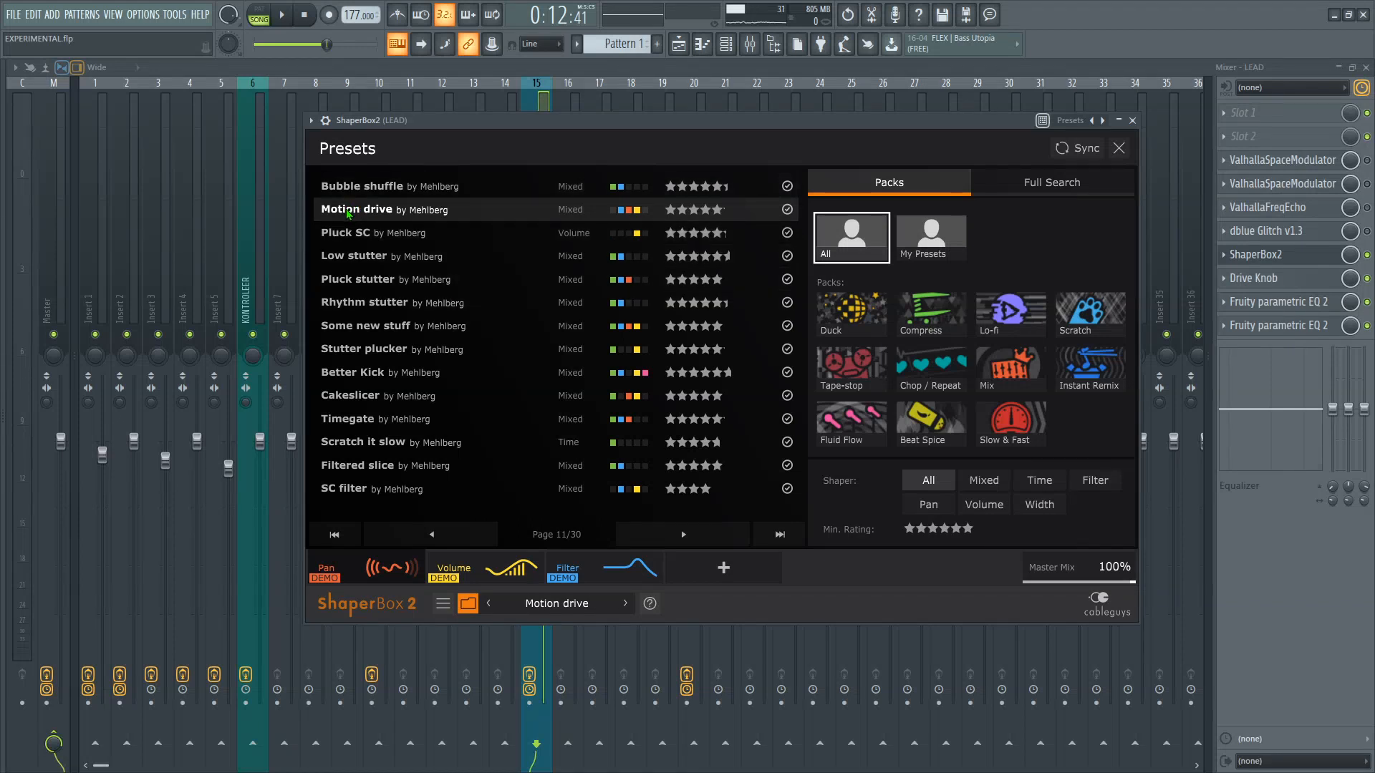
pyautogui.click(286, 15)
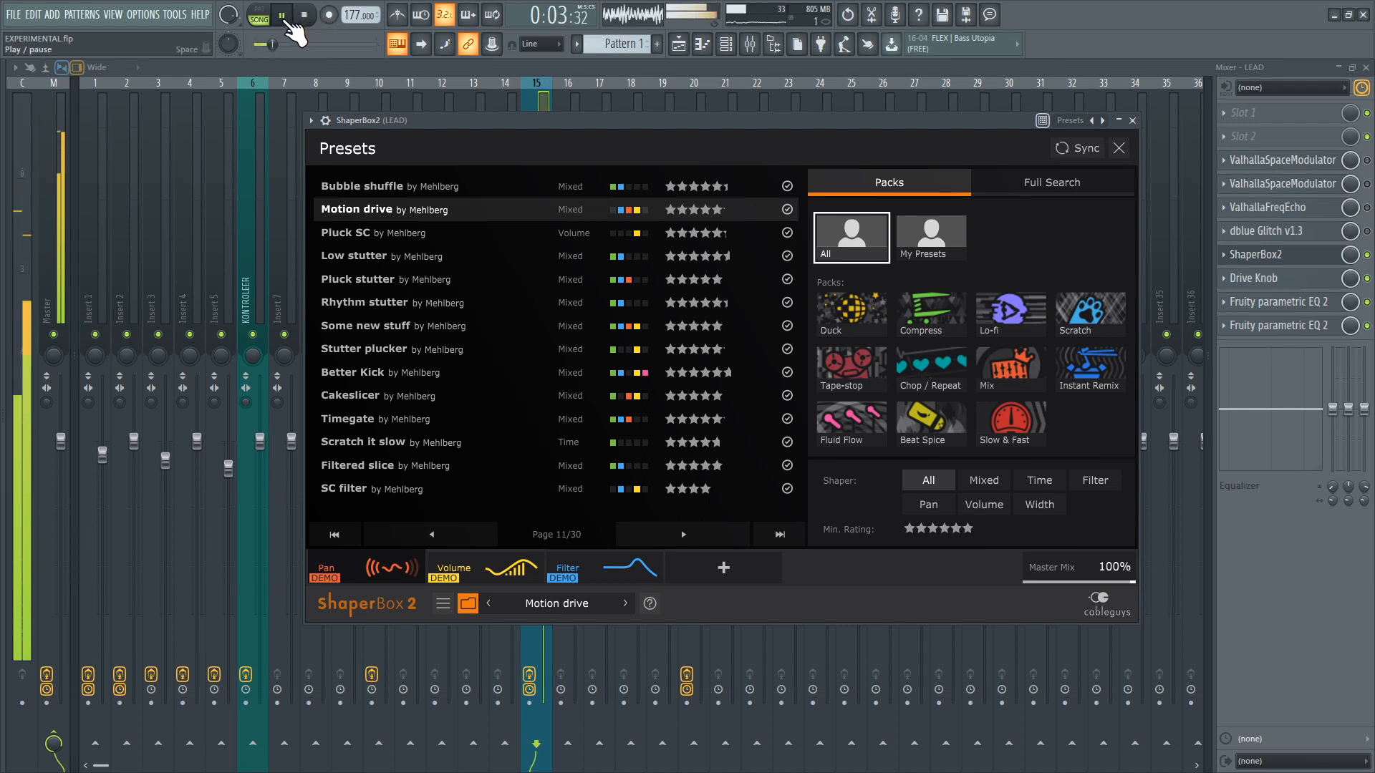
pyautogui.click(283, 16)
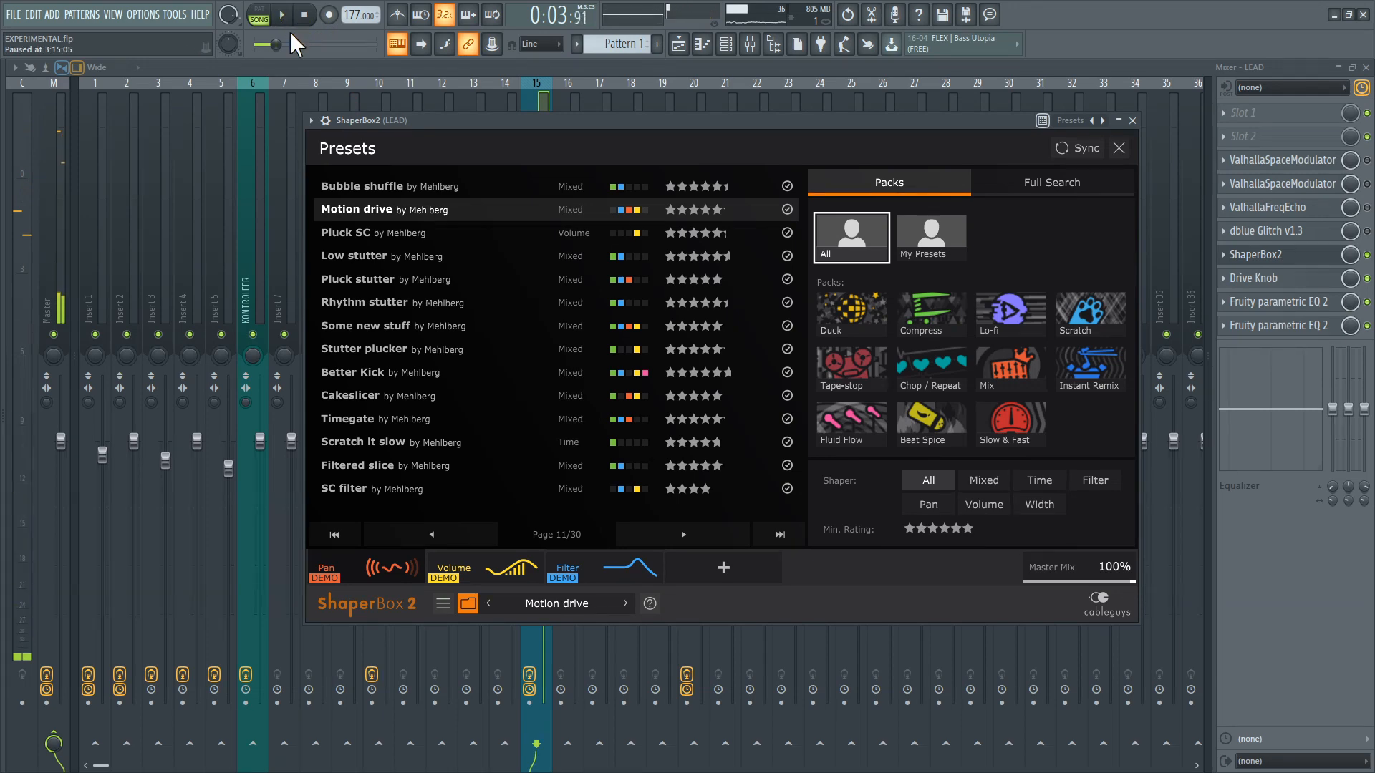
# - Leave the preset browser and view ShaperBox2's Pan, Filter and Volume shaper curves
pyautogui.click(362, 561)
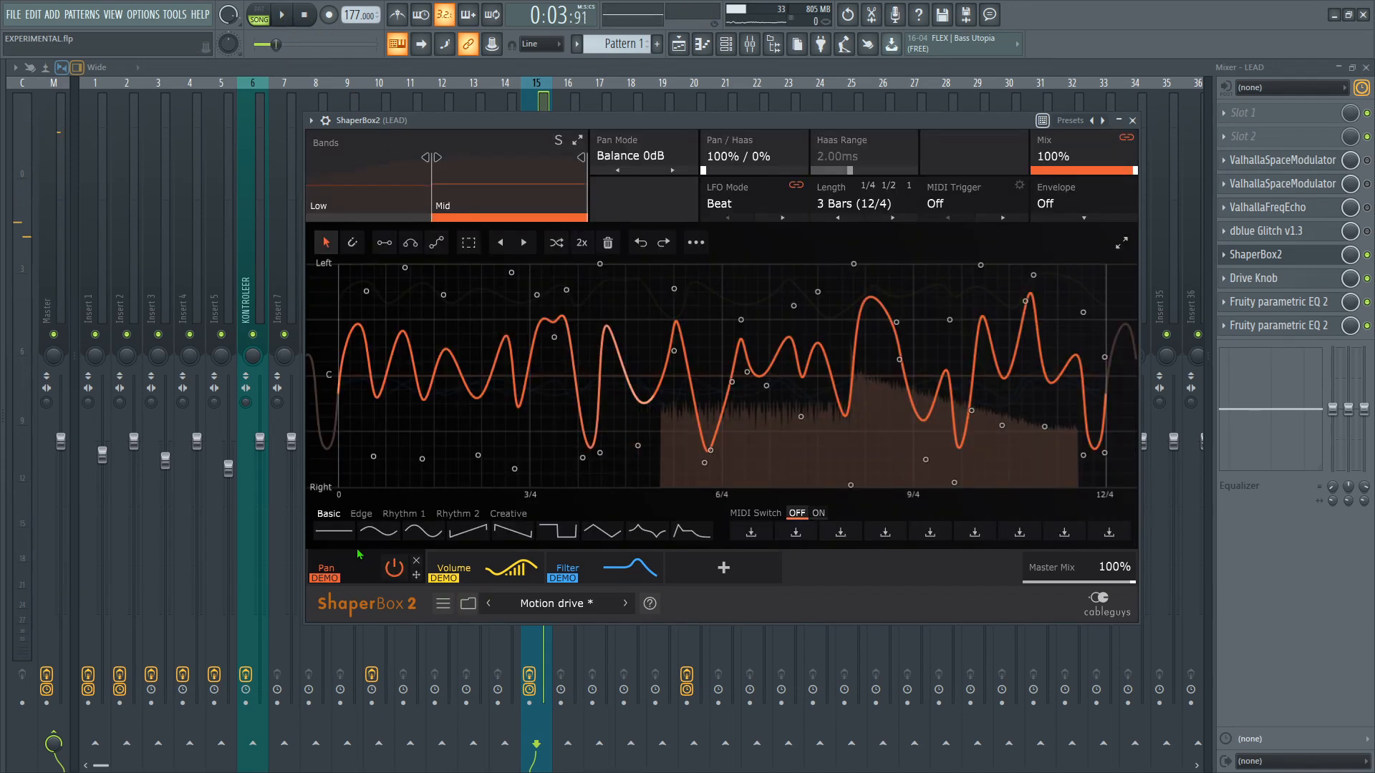
pyautogui.click(578, 570)
pyautogui.click(501, 567)
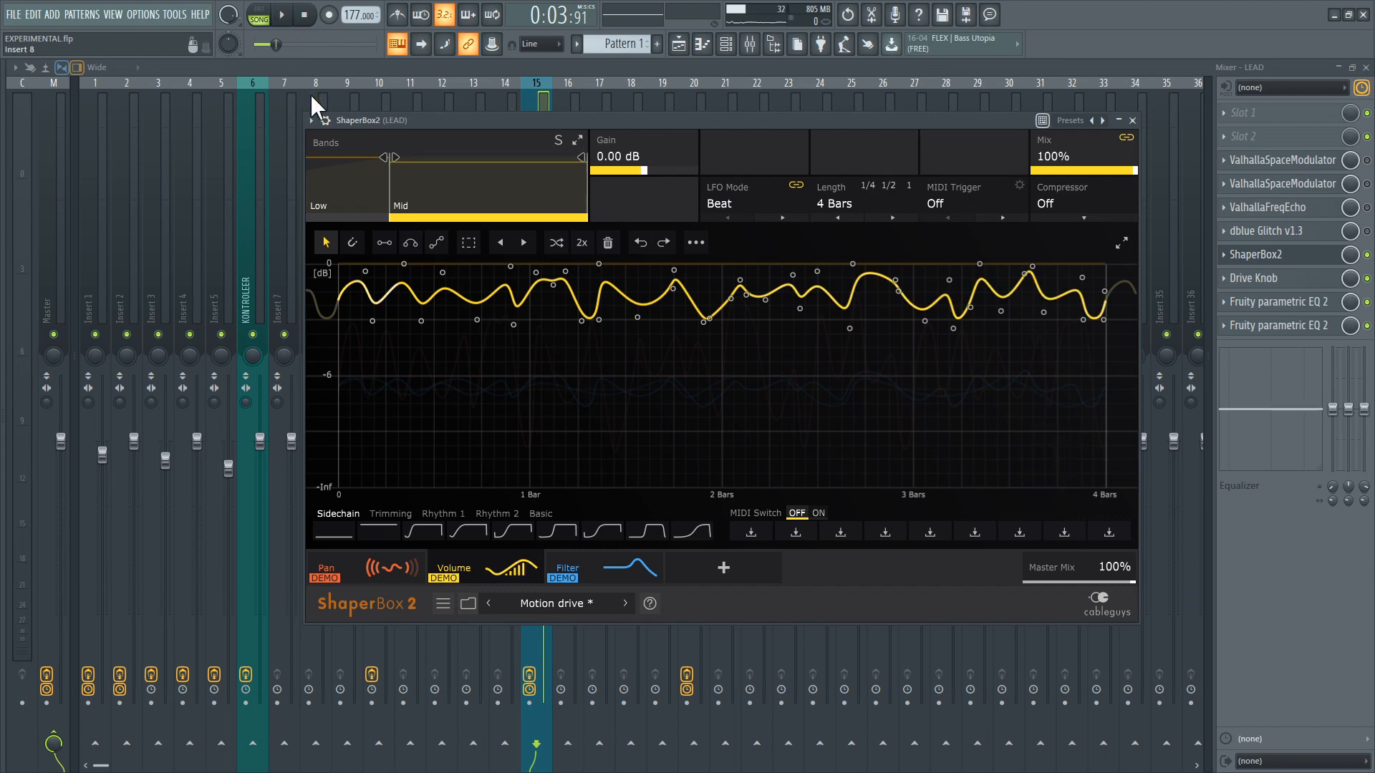
# - Compare the lead with the Volume shaper bypassed and active during playback, leave the shaper on, and pause
pyautogui.click(285, 15)
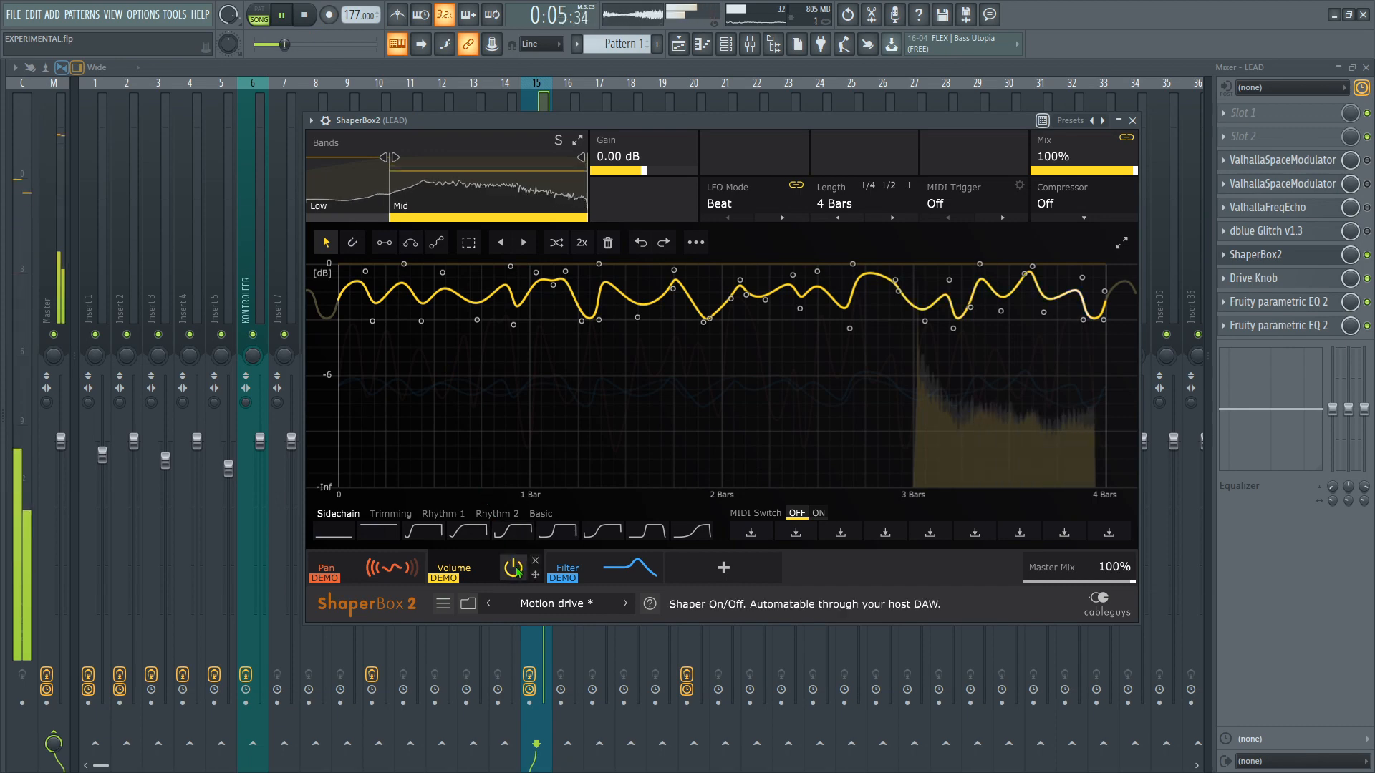
pyautogui.click(513, 569)
pyautogui.click(513, 569)
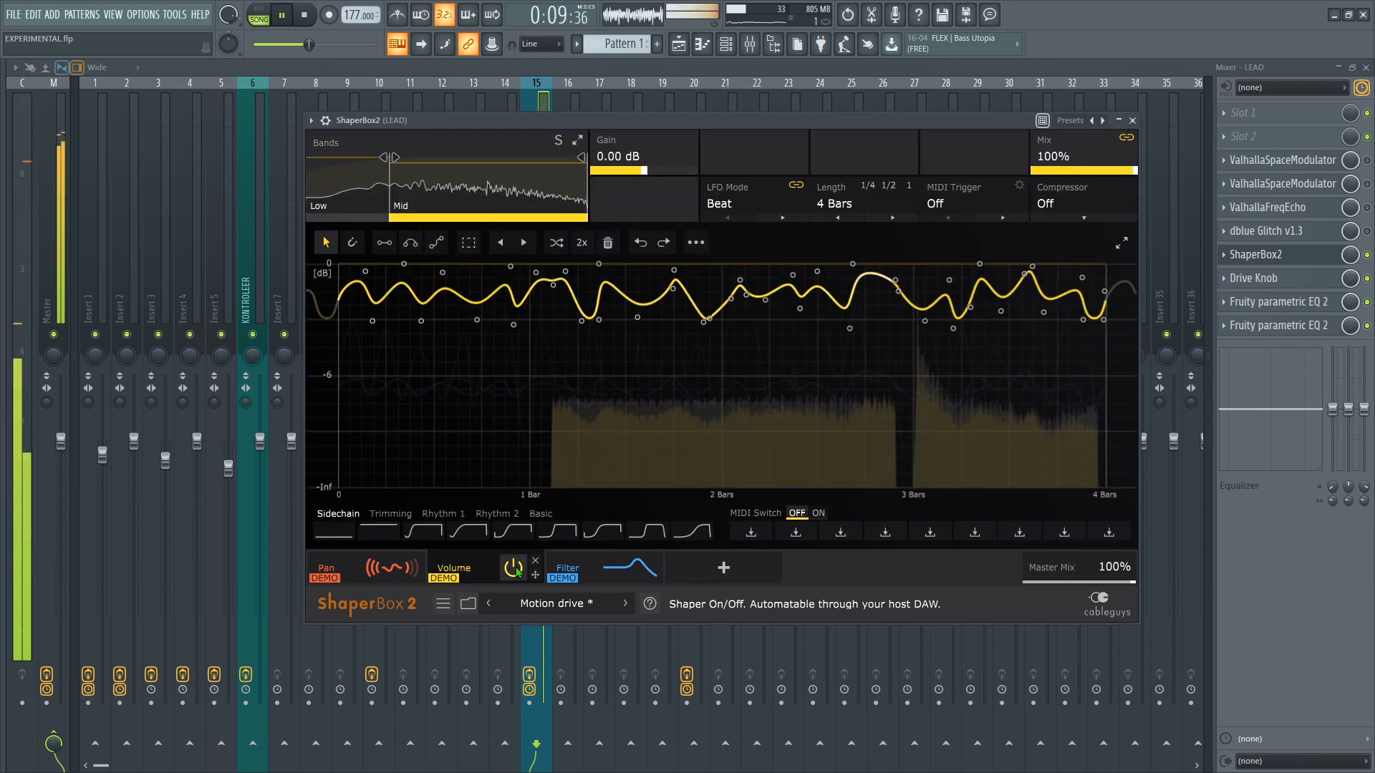
pyautogui.click(513, 569)
pyautogui.click(514, 569)
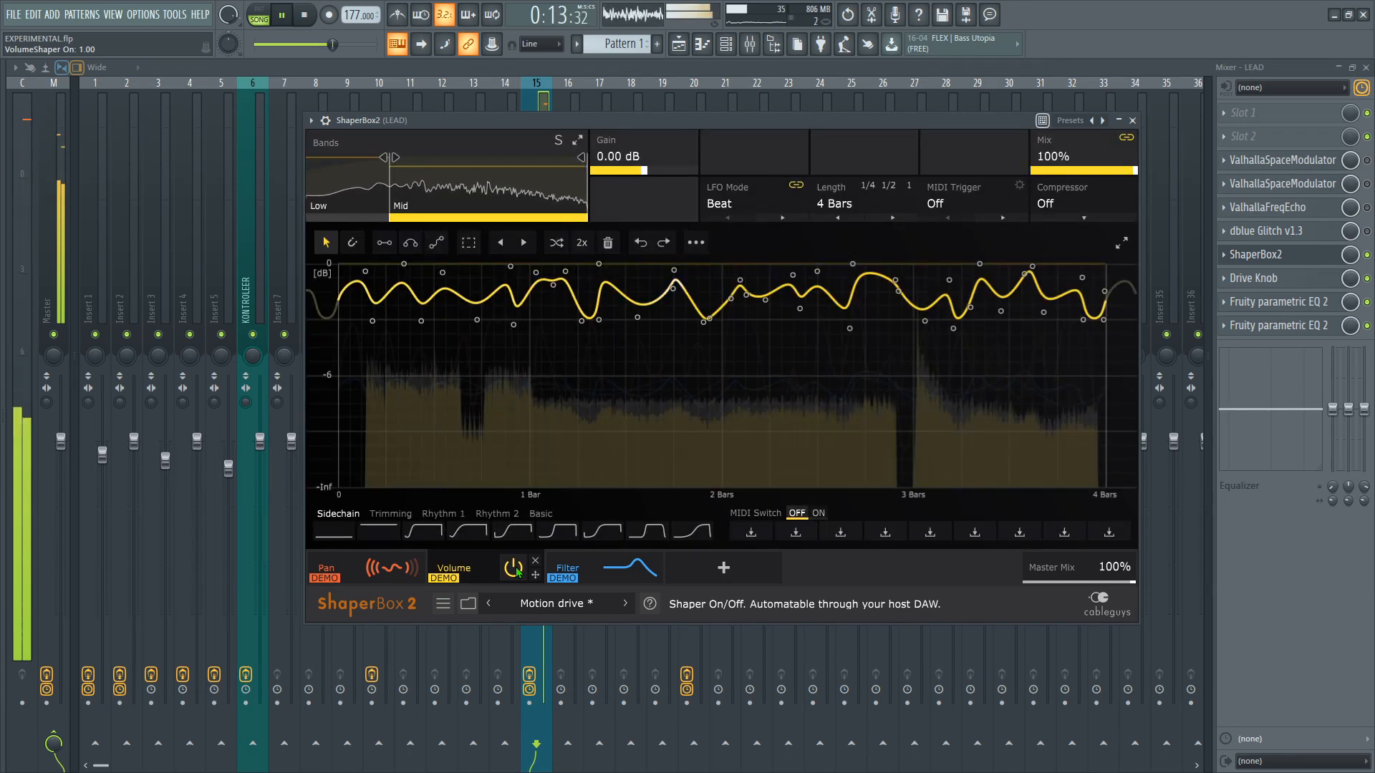
pyautogui.click(514, 569)
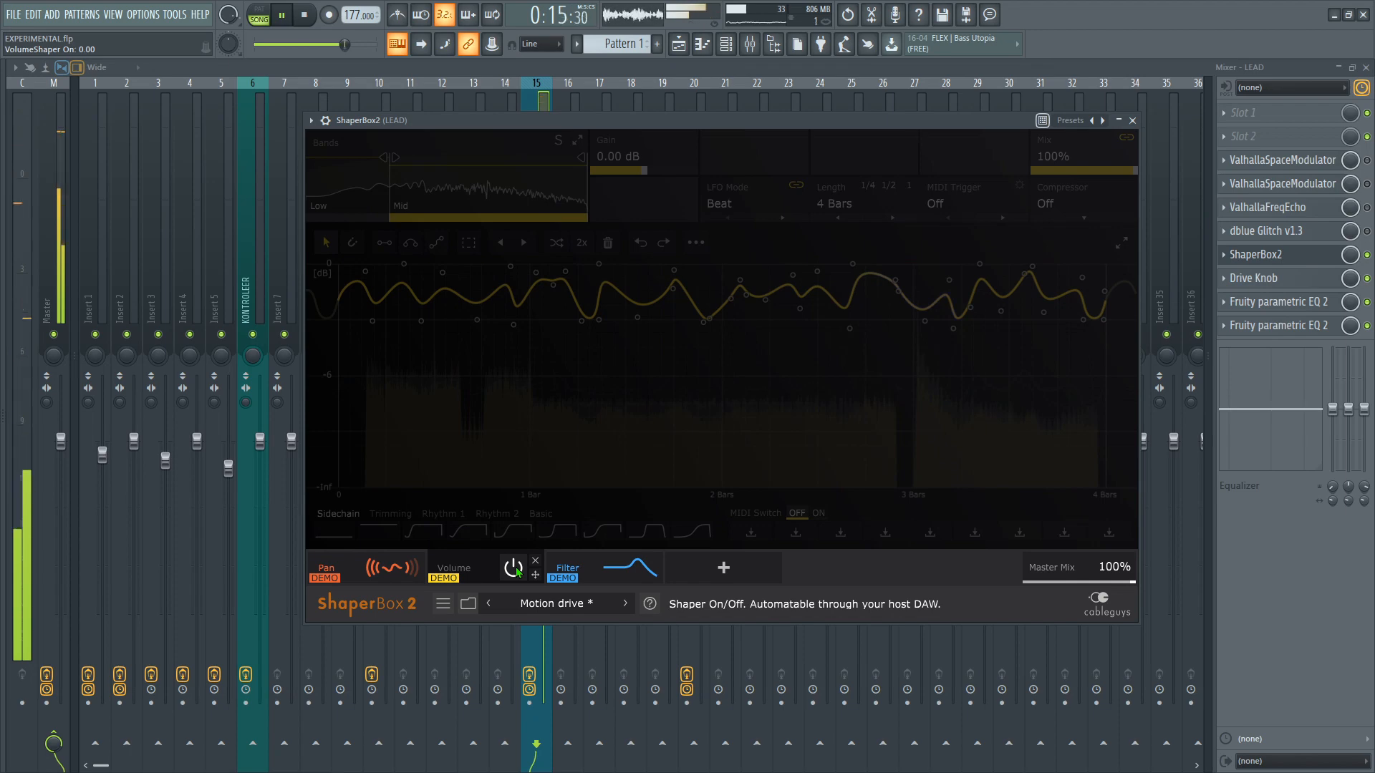
pyautogui.click(514, 569)
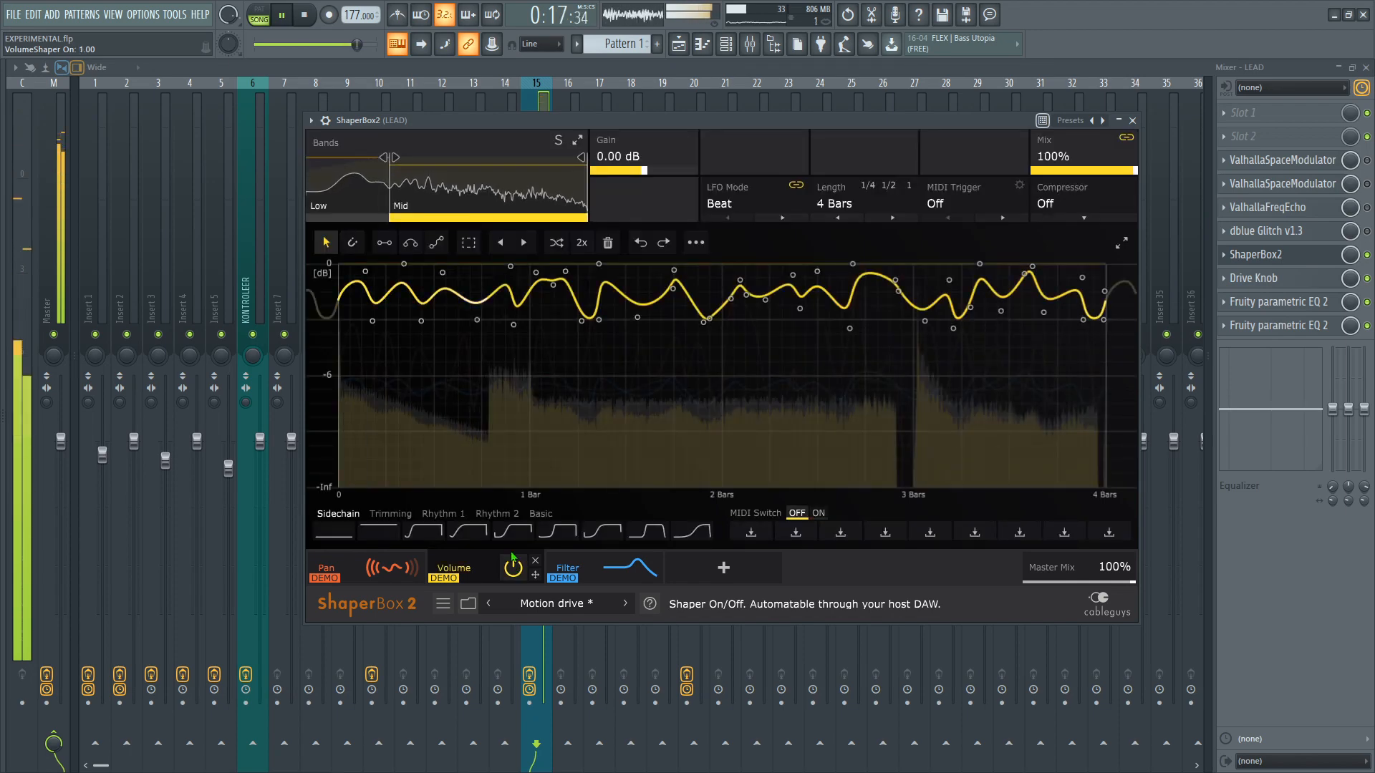
pyautogui.click(285, 17)
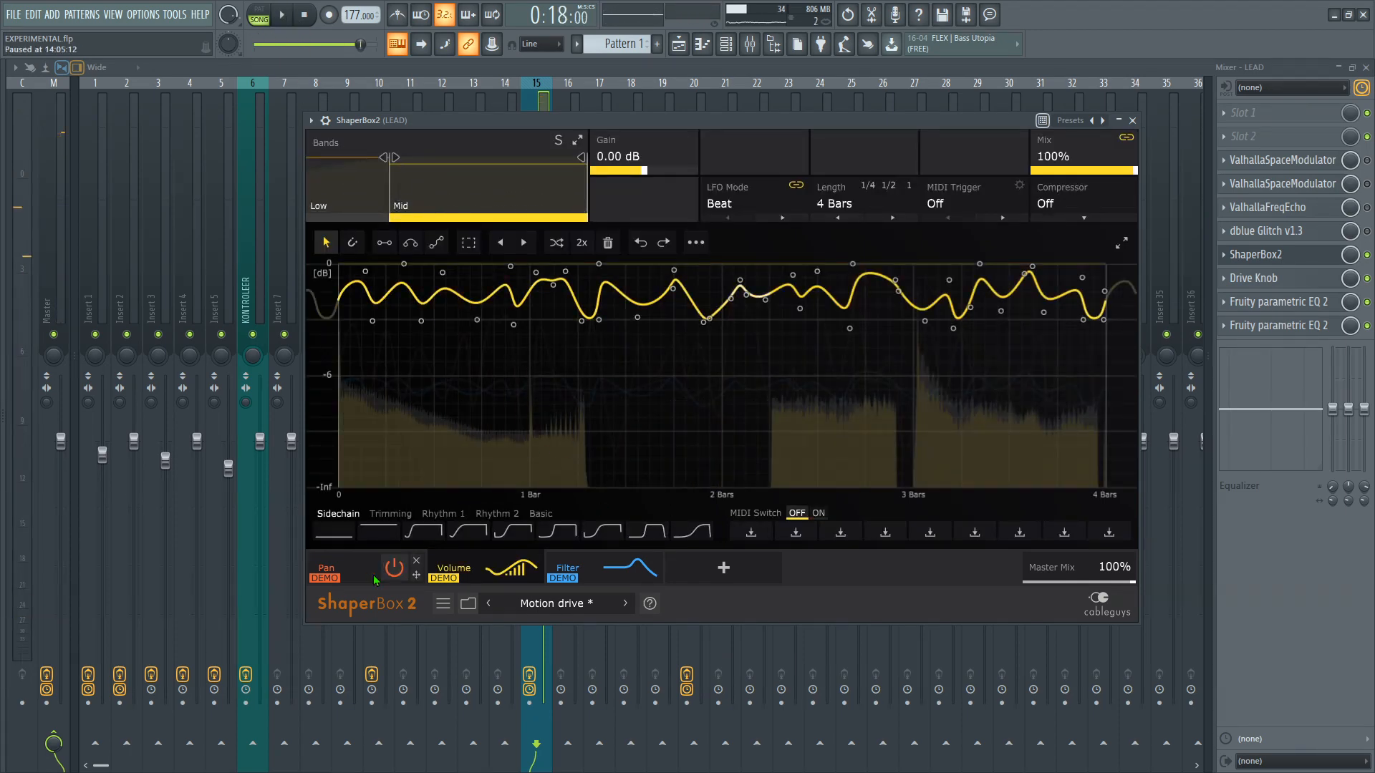
# - Compare the lead with the Pan shaper bypassed and active during playback, leave the shaper on, and stop
pyautogui.click(344, 577)
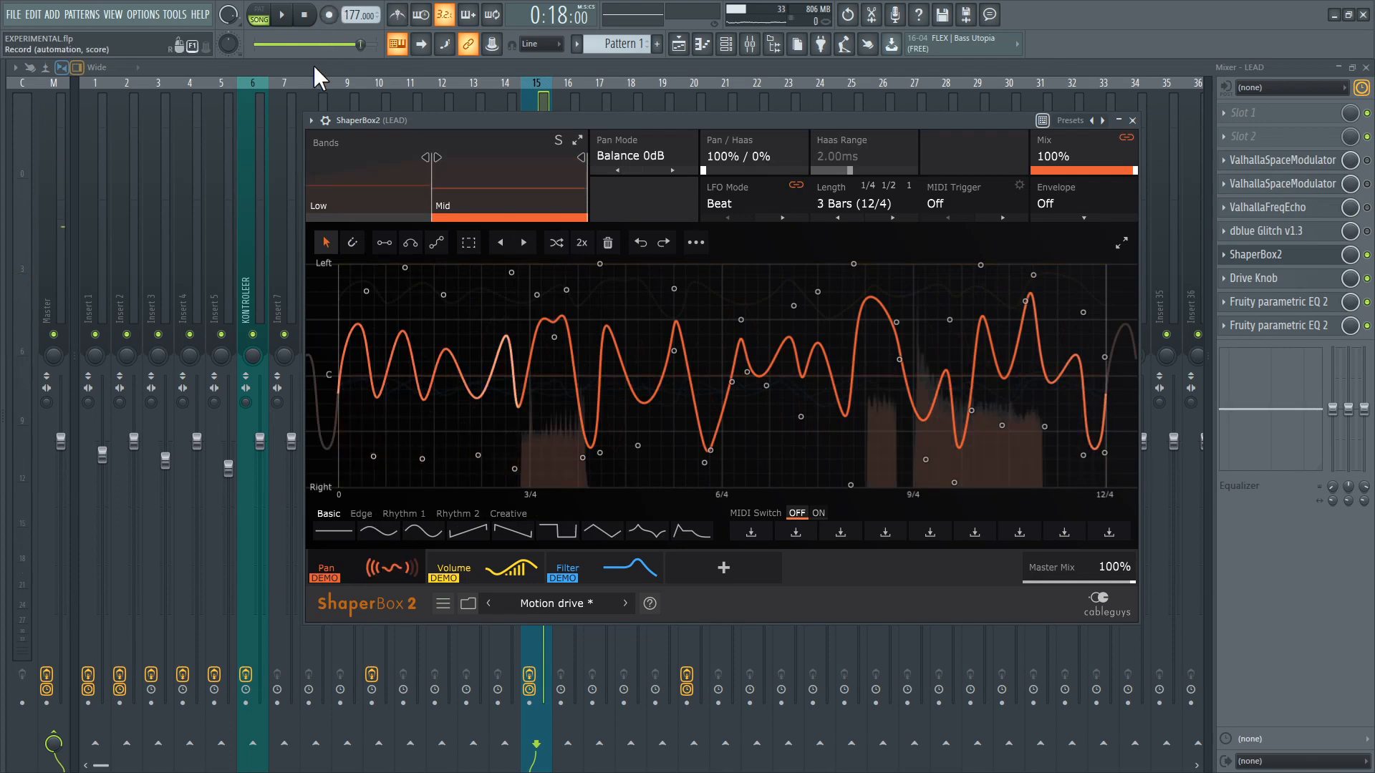
pyautogui.press('space')
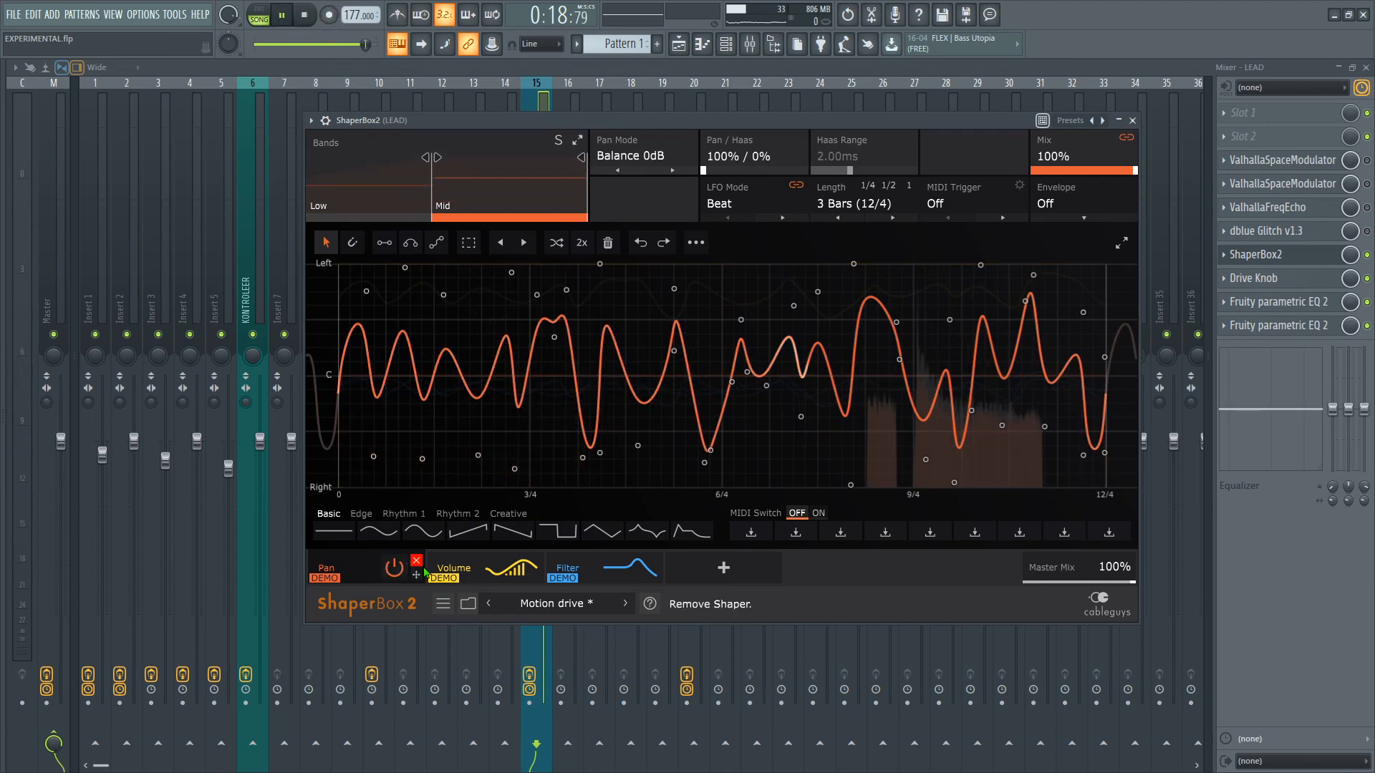
pyautogui.click(401, 571)
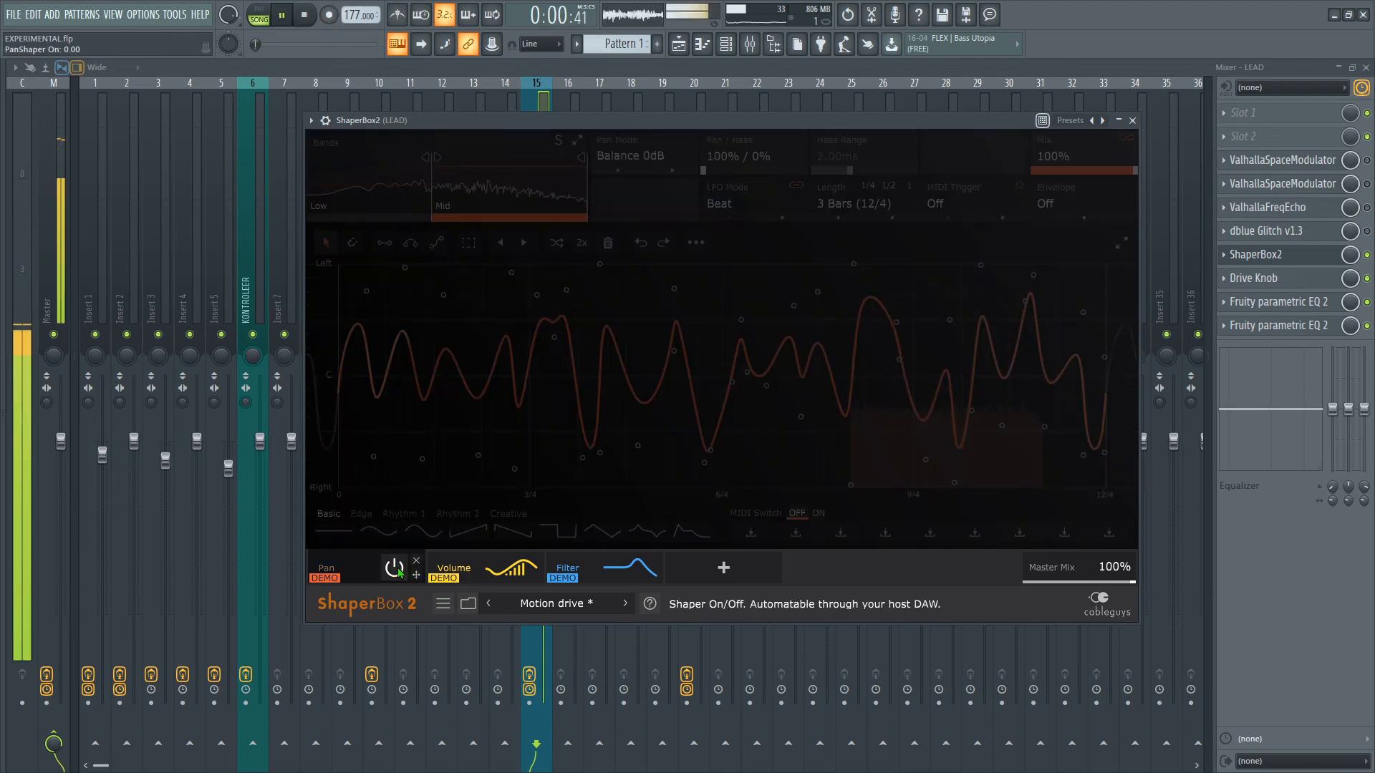
pyautogui.click(400, 572)
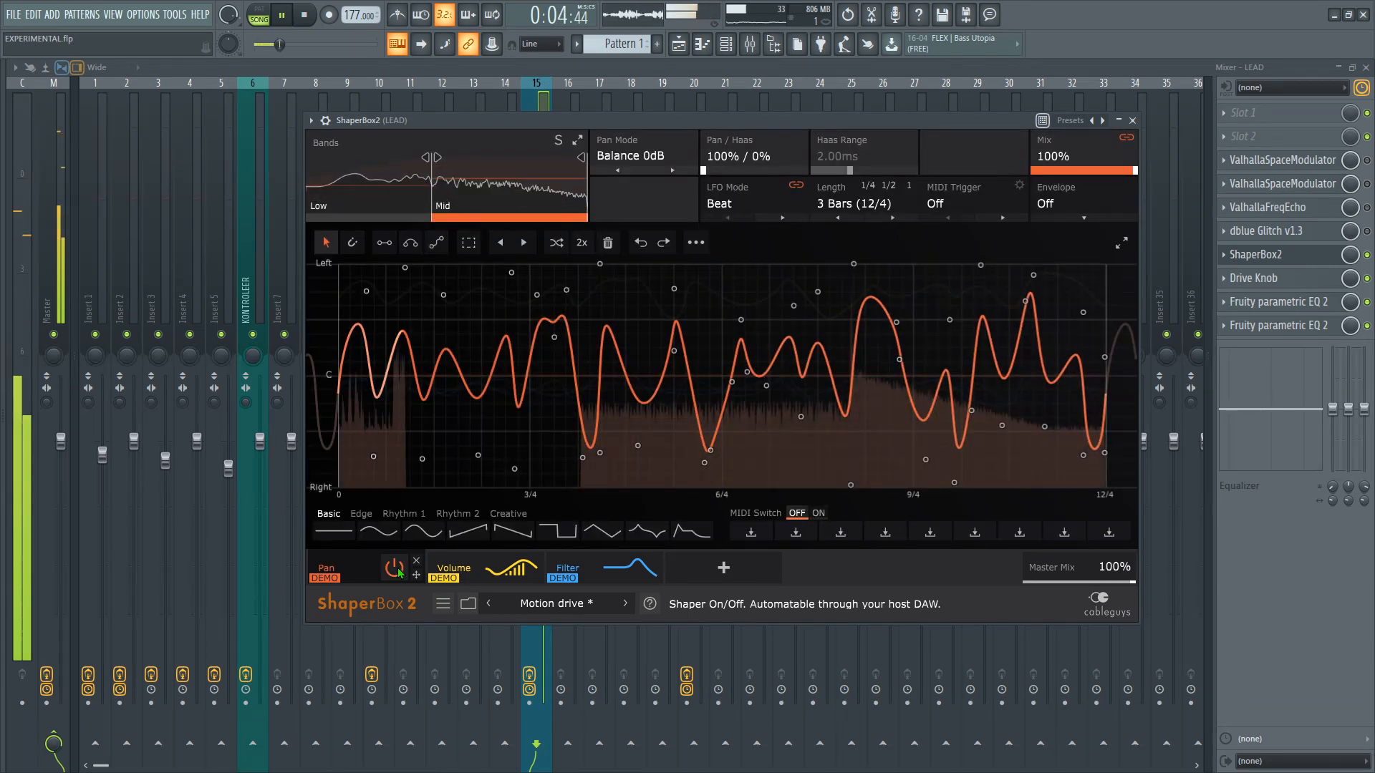
pyautogui.click(400, 572)
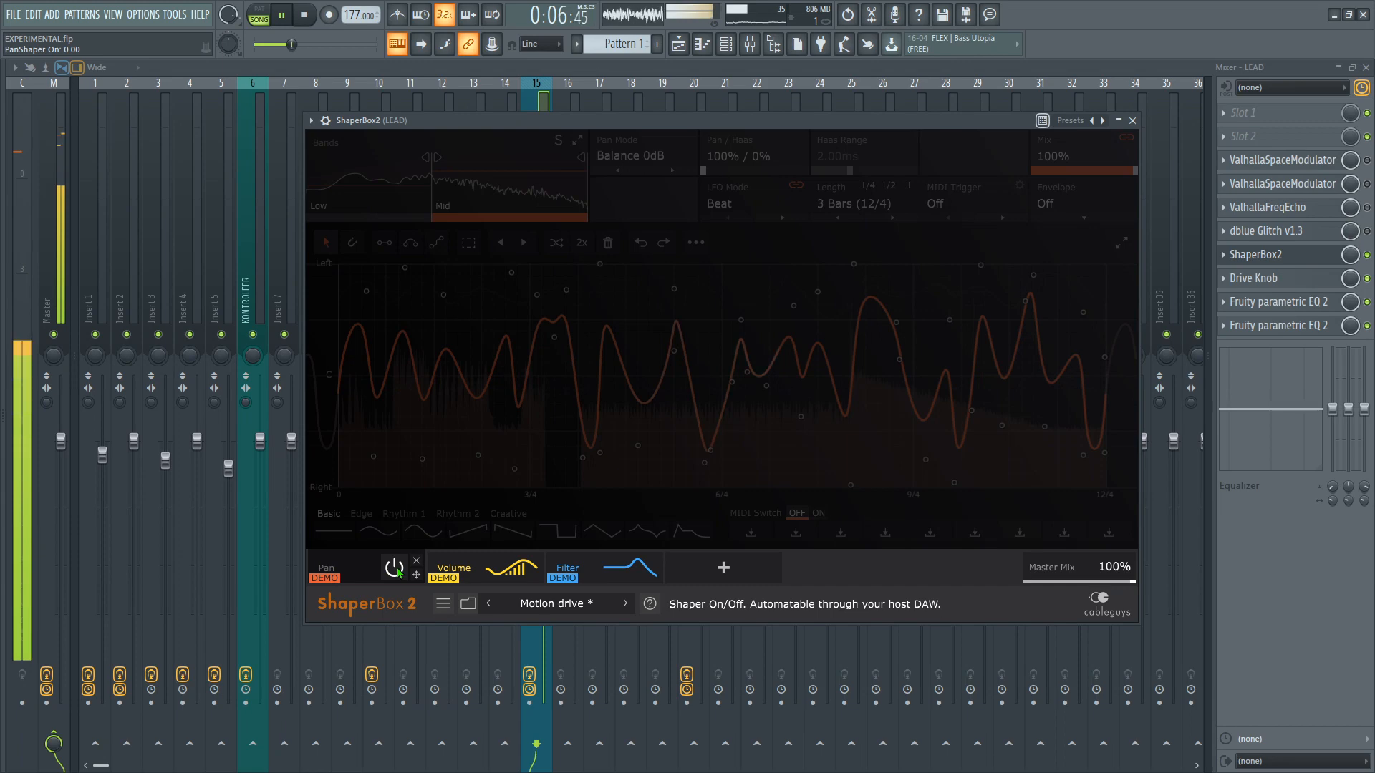
pyautogui.click(400, 572)
pyautogui.press('space')
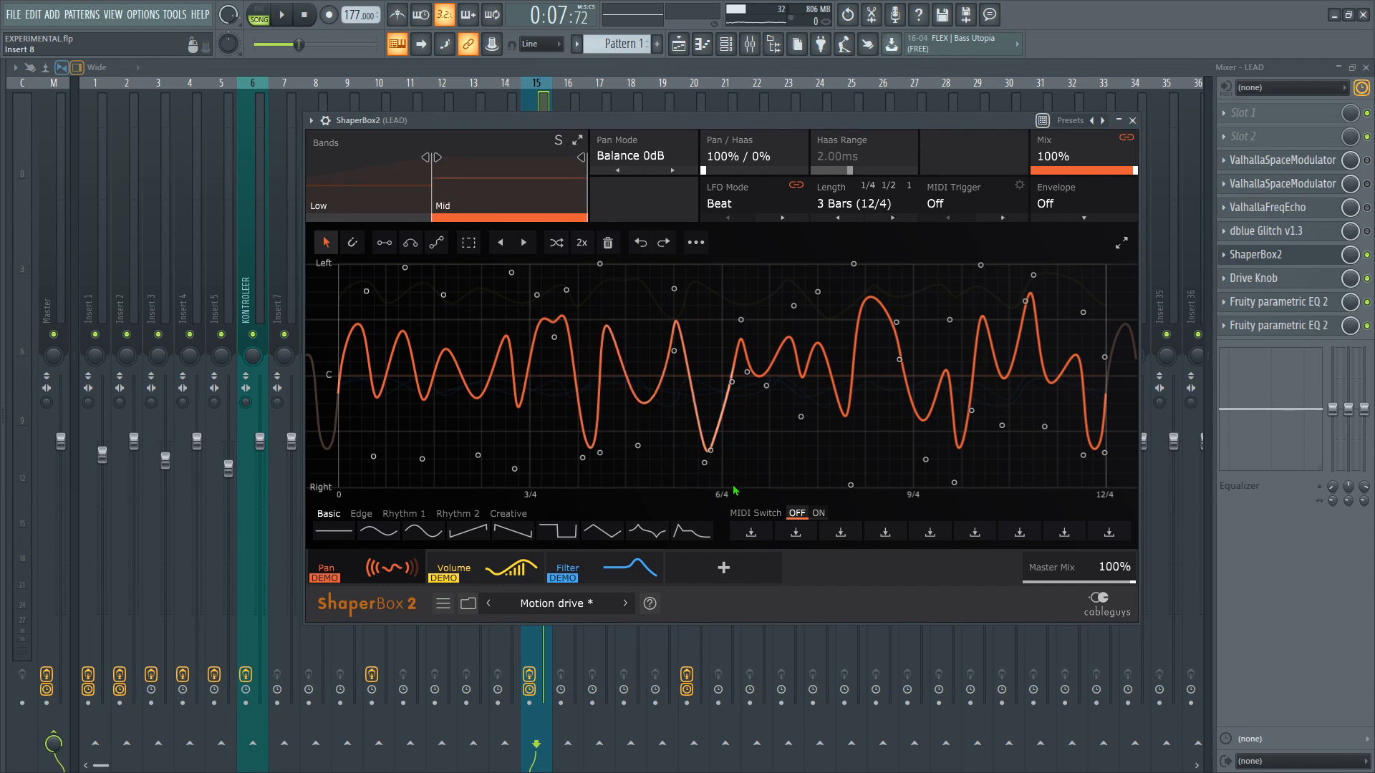
# - Audition the 24dB Clean HP Filter shaper off and on during playback, stop, and close ShaperBox2
pyautogui.click(588, 566)
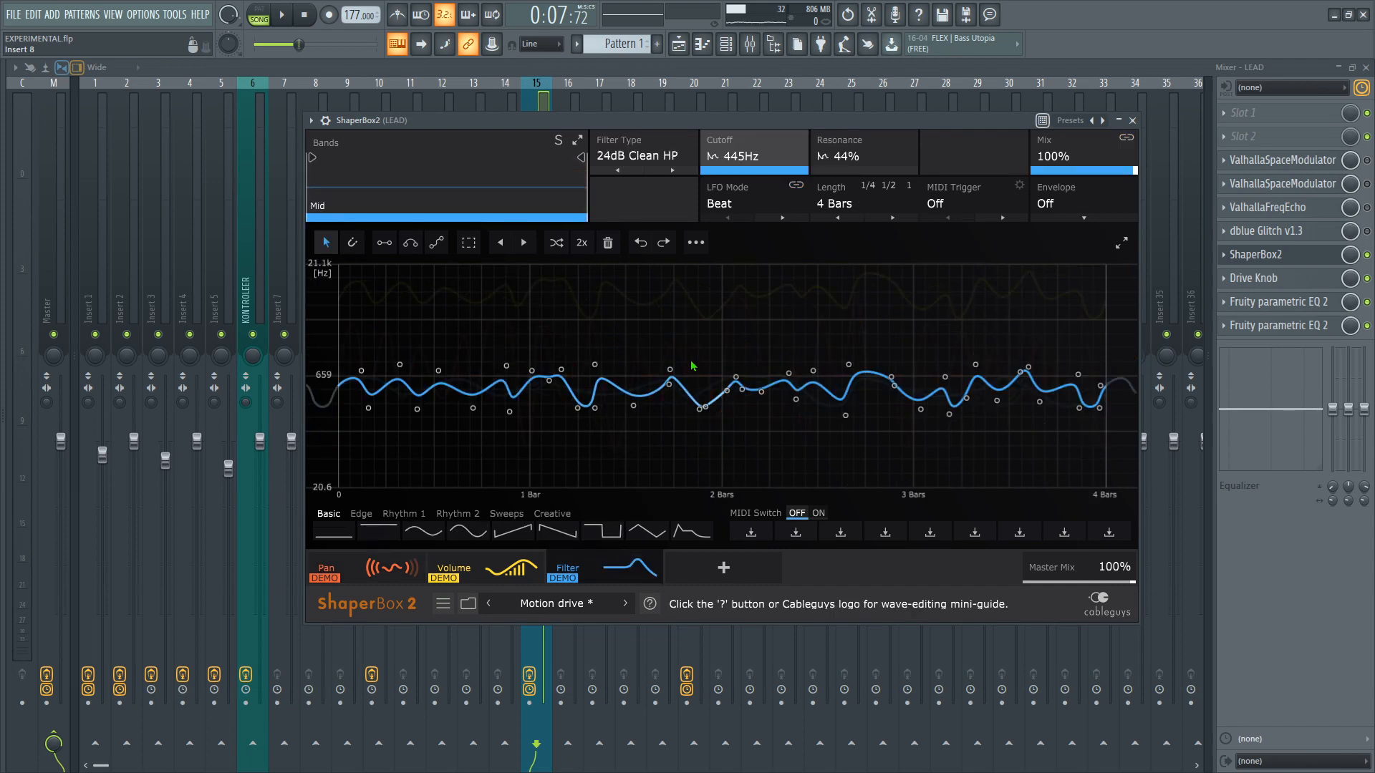
pyautogui.click(281, 14)
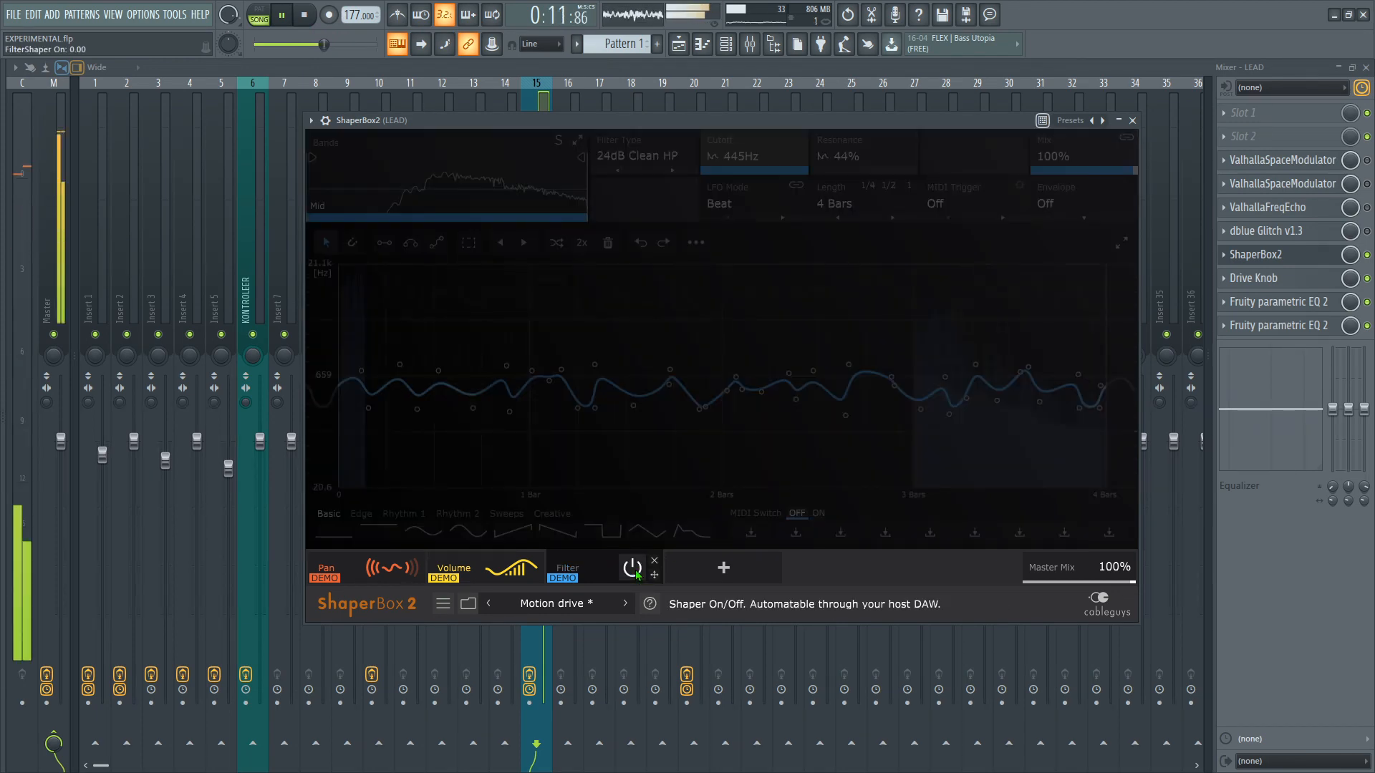
pyautogui.click(637, 573)
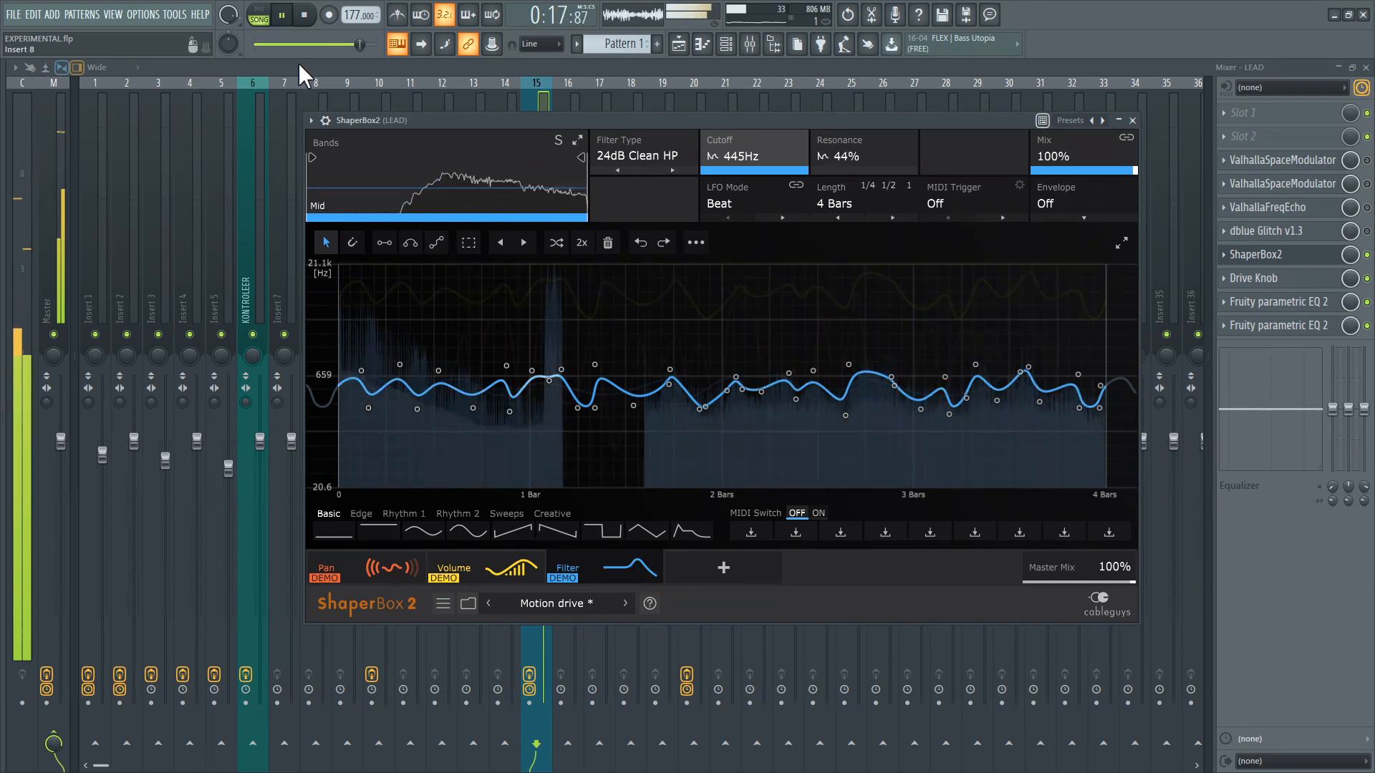
pyautogui.click(286, 19)
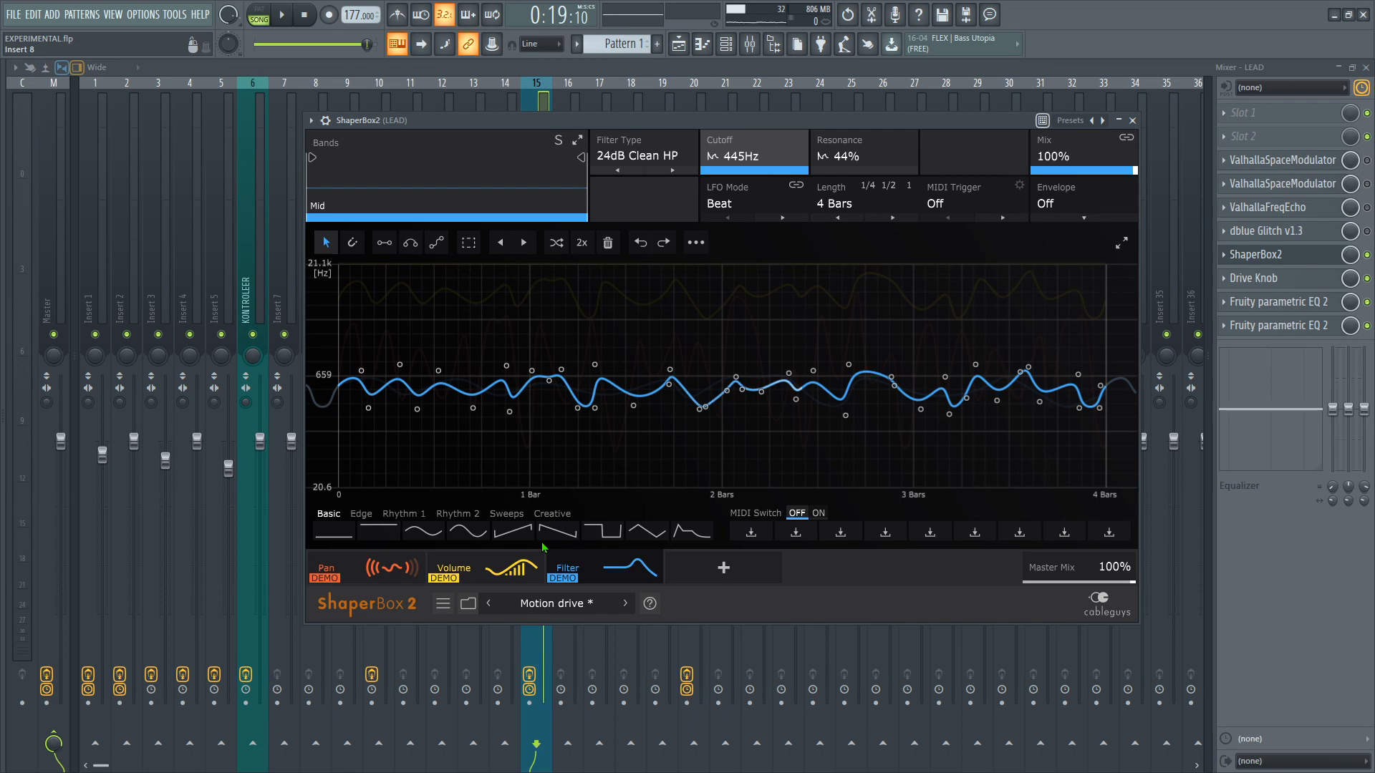
pyautogui.click(1132, 121)
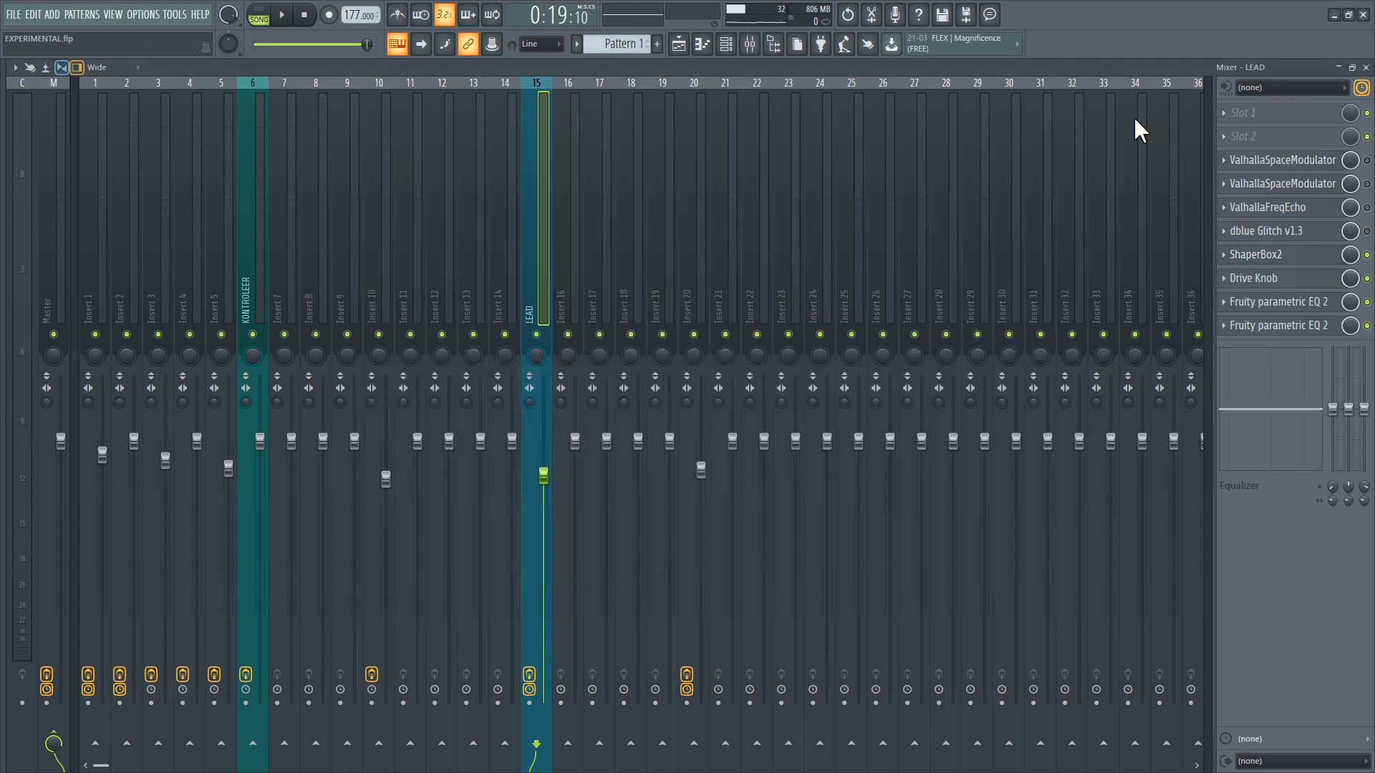
# - Open dblue Glitch v1.3 on the LEAD track, move its window closer to the effect slots, and start playback
pyautogui.click(1288, 235)
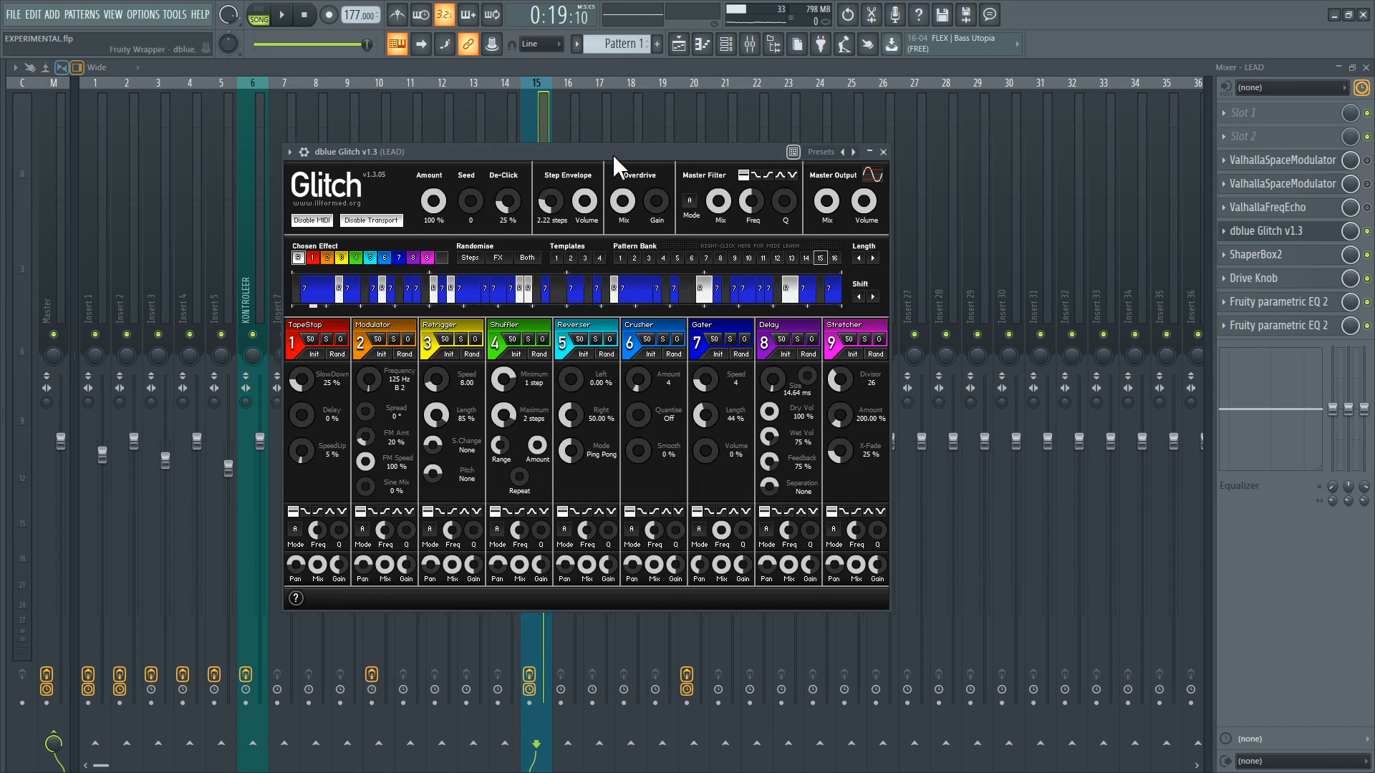
pyautogui.moveTo(614, 156); pyautogui.dragTo(864, 136)
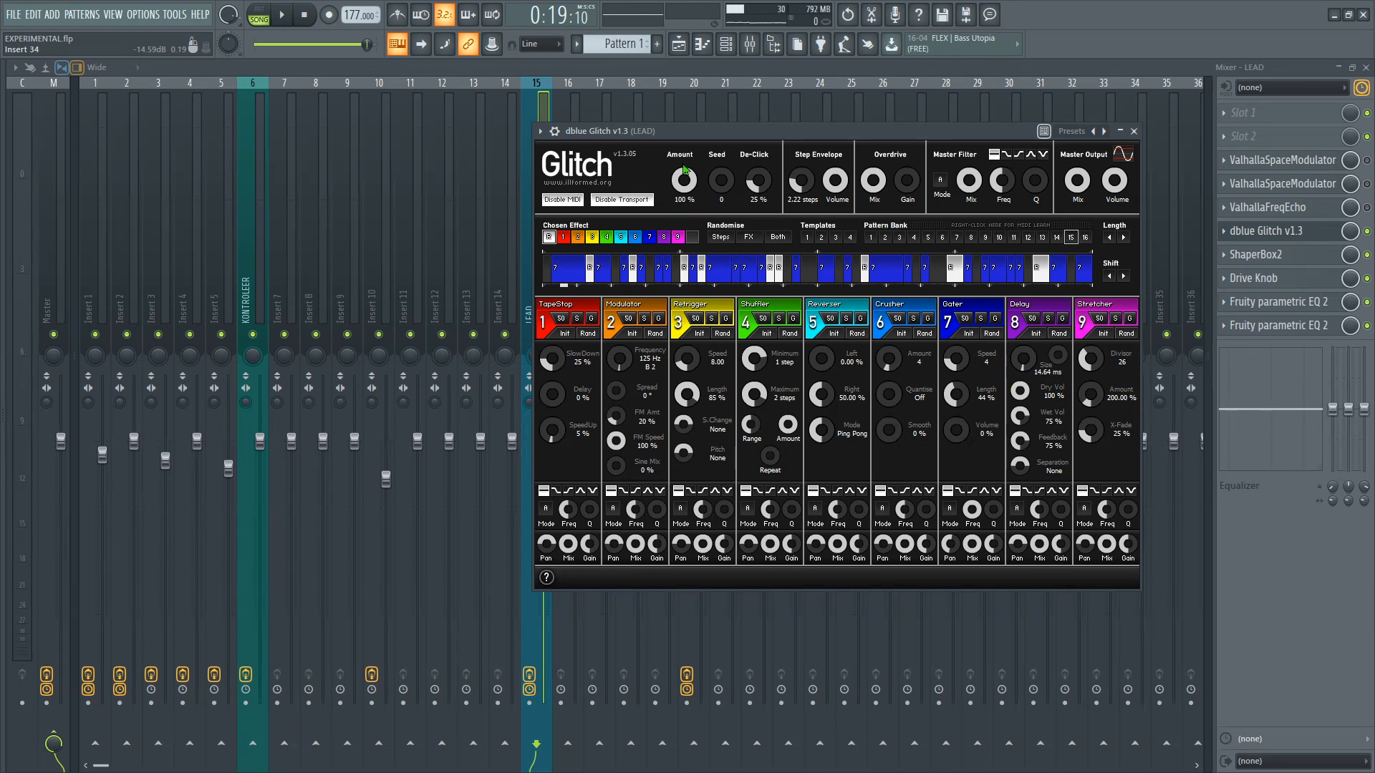
pyautogui.click(289, 17)
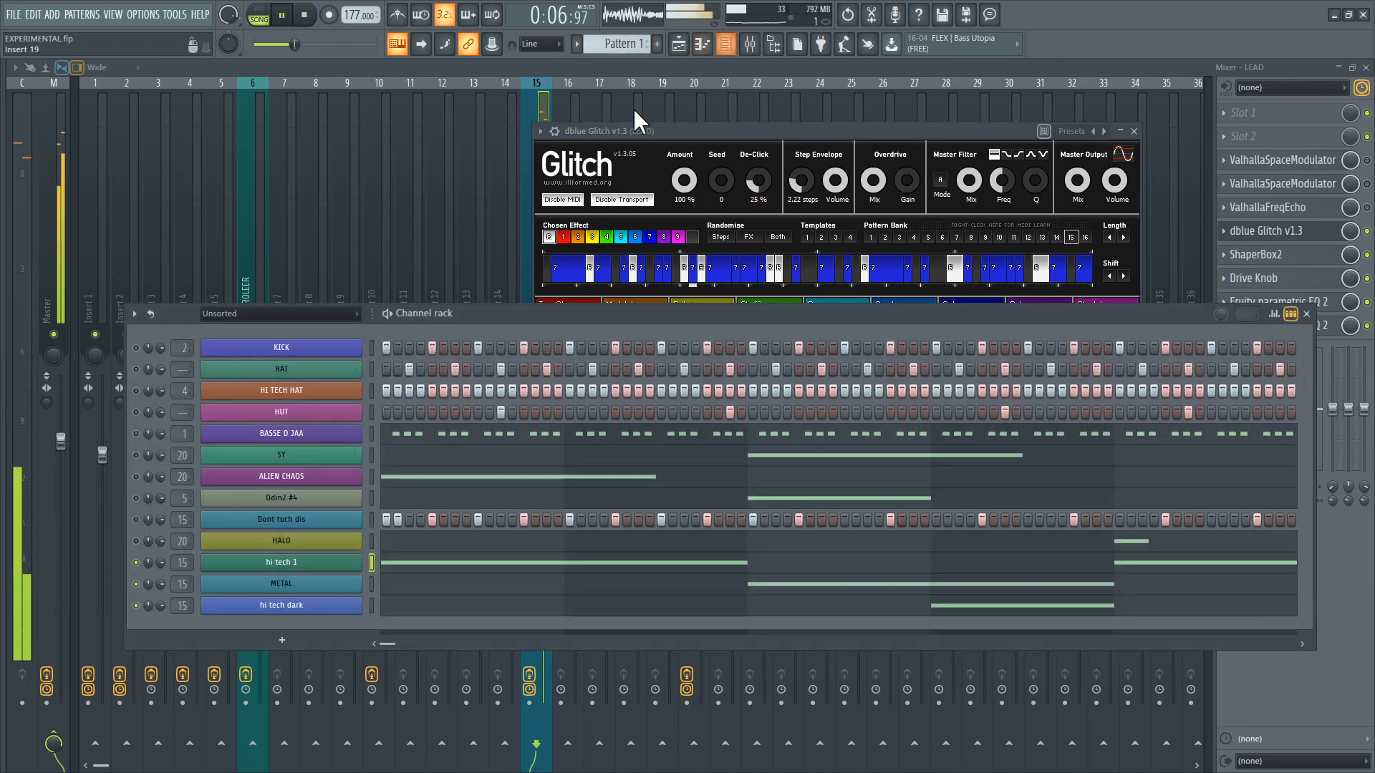
# - Filter the channel rack to the Automation group and unmute the Insert 15 GaterPan and lowCut automation channels
pyautogui.click(725, 44)
pyautogui.click(276, 320)
pyautogui.click(252, 358)
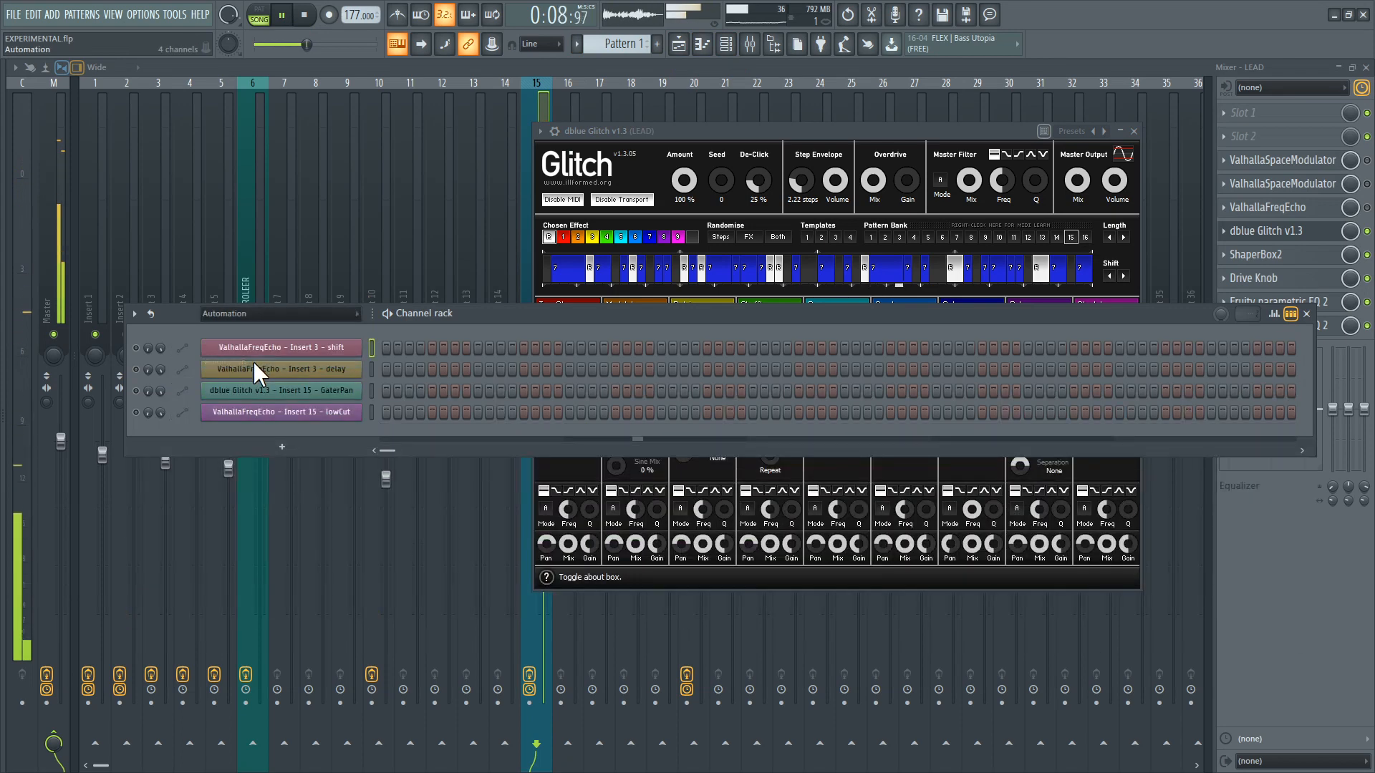
pyautogui.click(136, 391)
pyautogui.click(136, 413)
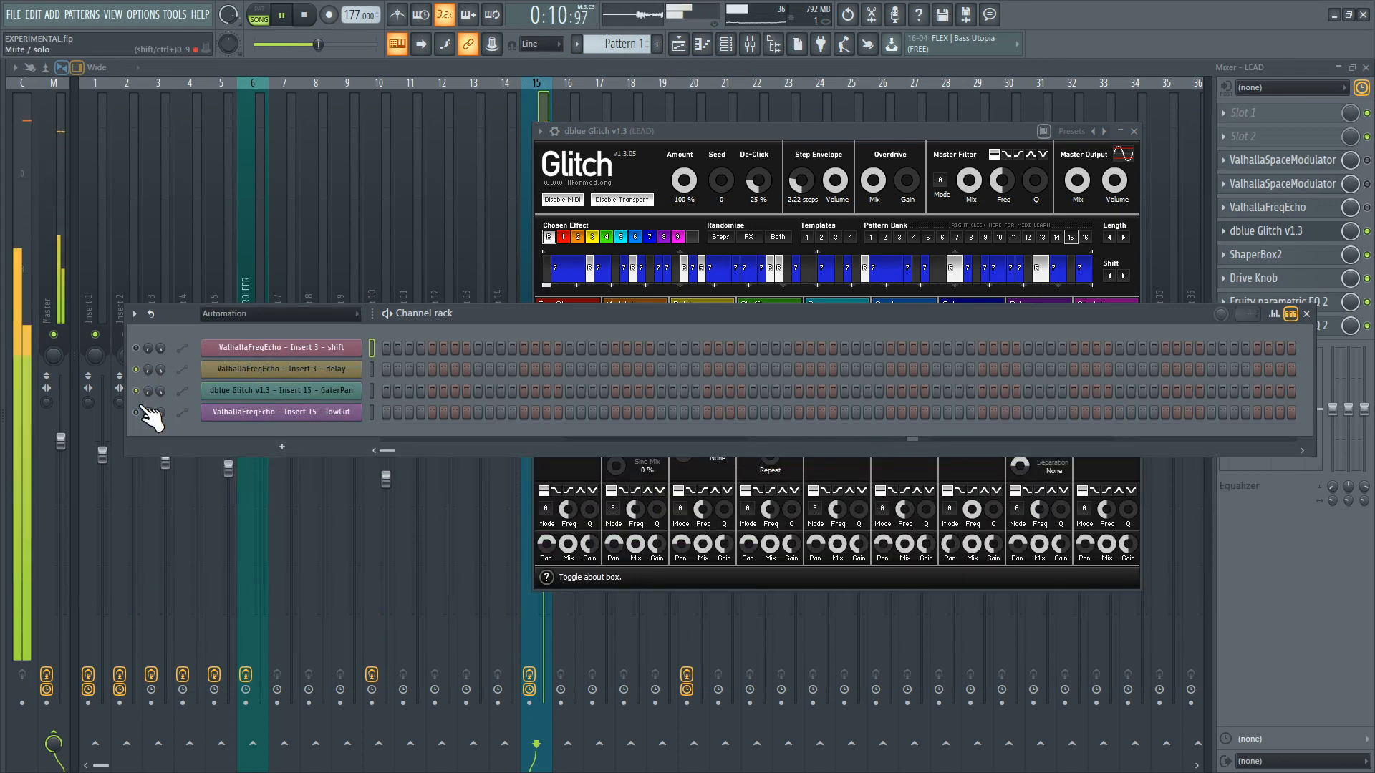
# - Close the channel rack, examine the GaterPan automation clip in the playlist, stop playback, and return to the mixer
pyautogui.click(1306, 314)
pyautogui.click(678, 44)
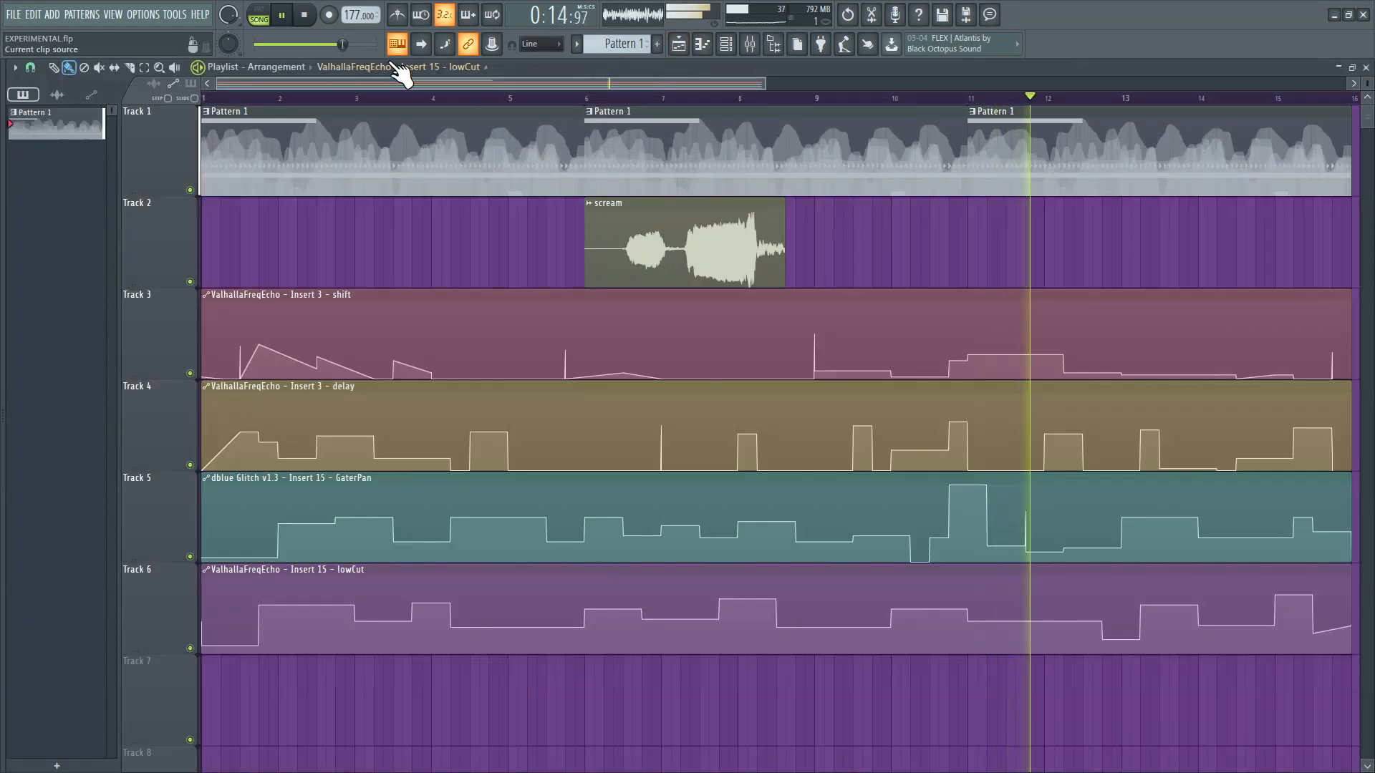
pyautogui.click(281, 15)
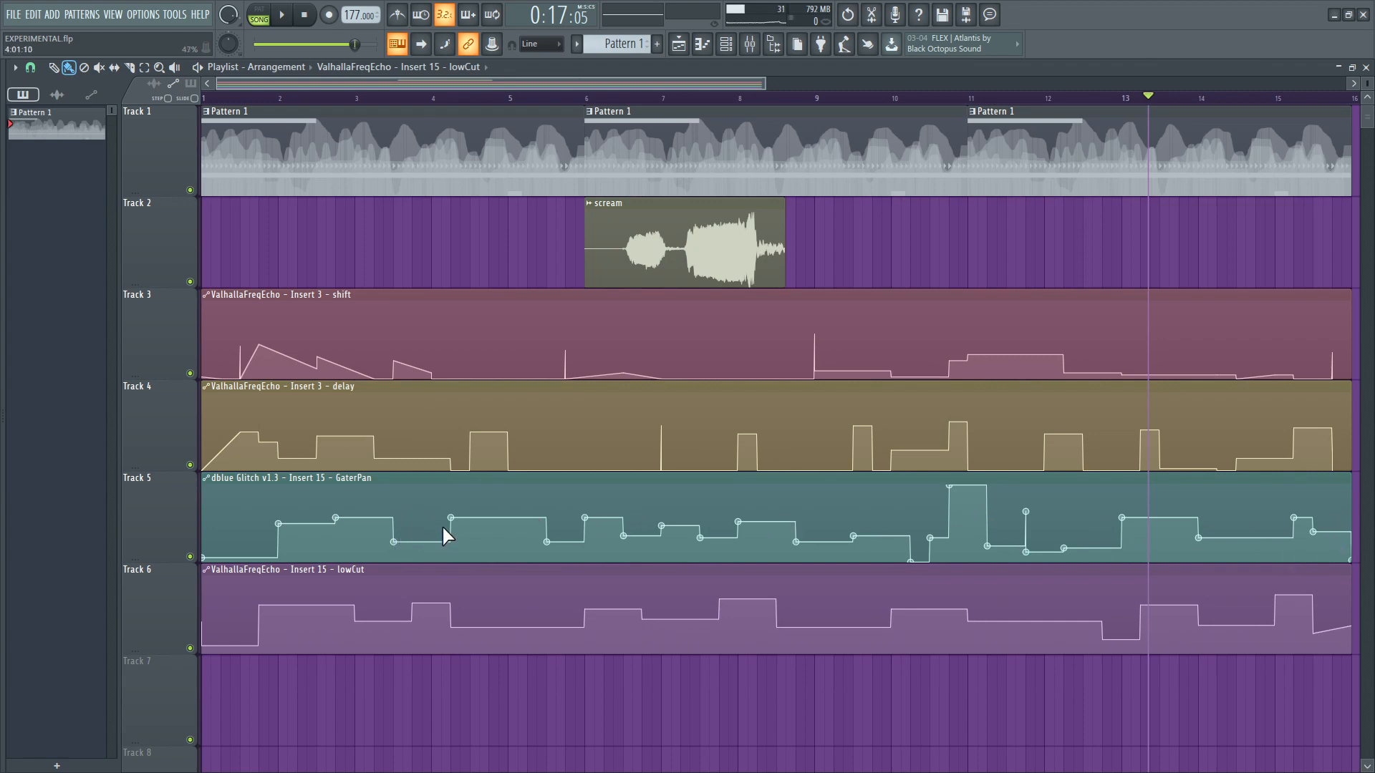
pyautogui.click(749, 44)
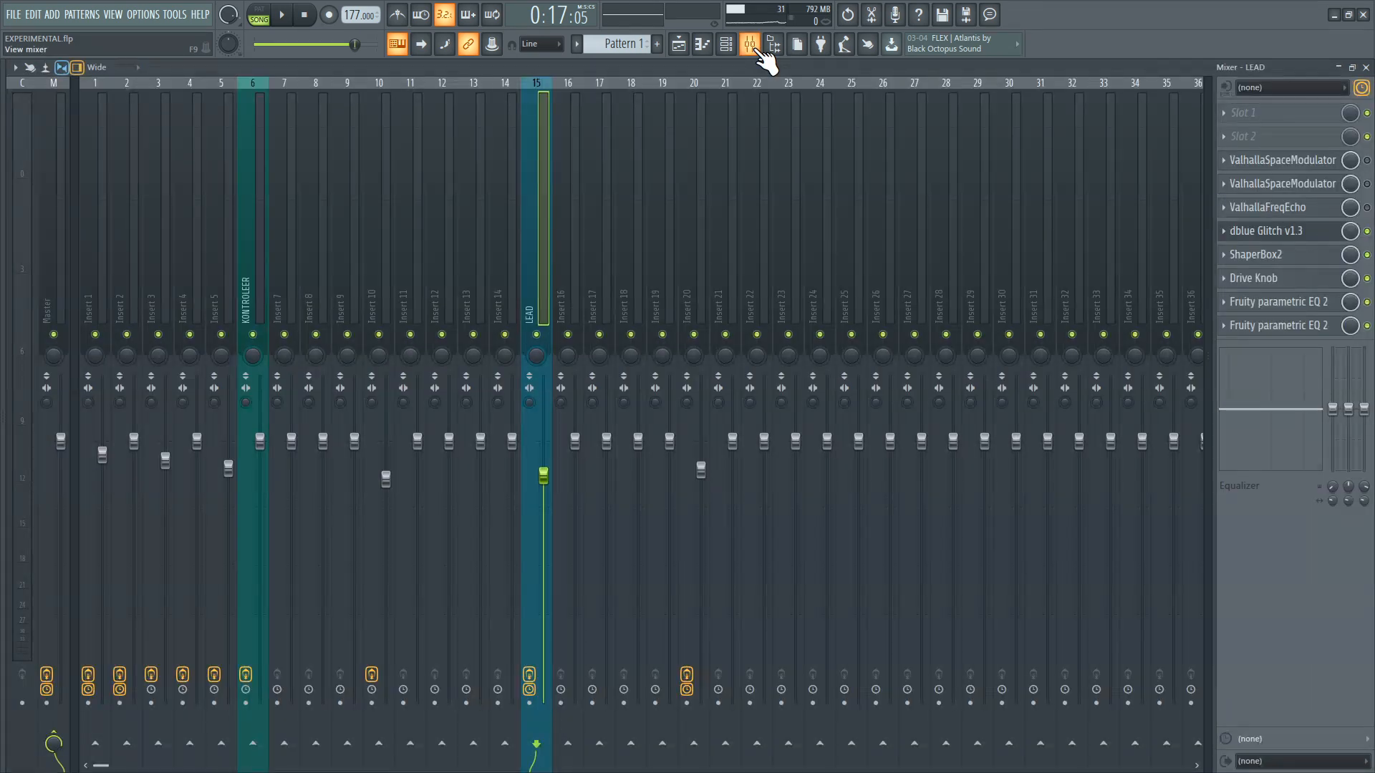
# - Nudge the Gater's pan in dblue Glitch v1.3, examine the automation options for the last tweaked parameter, and close the plugin
pyautogui.click(1316, 231)
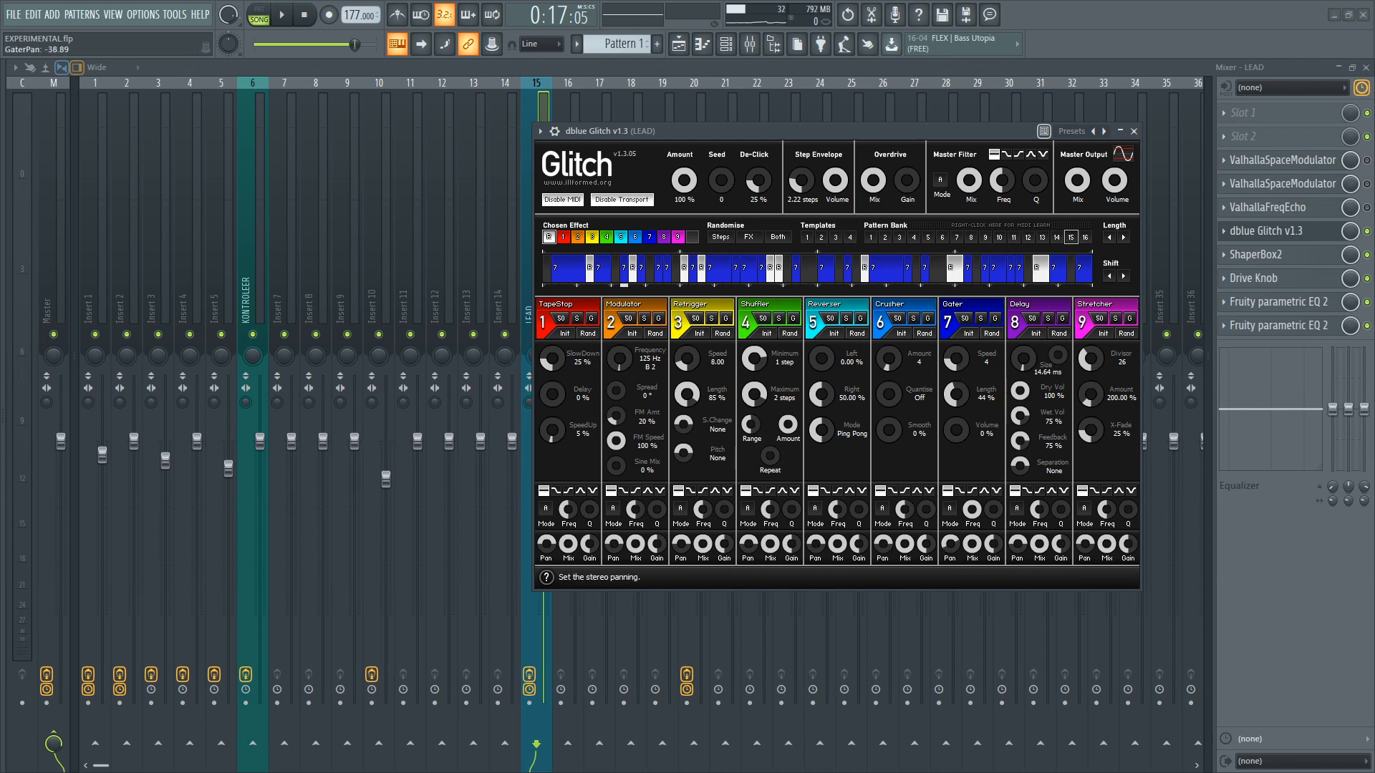
pyautogui.moveTo(951, 545); pyautogui.dragTo(951, 550)
pyautogui.click(174, 14)
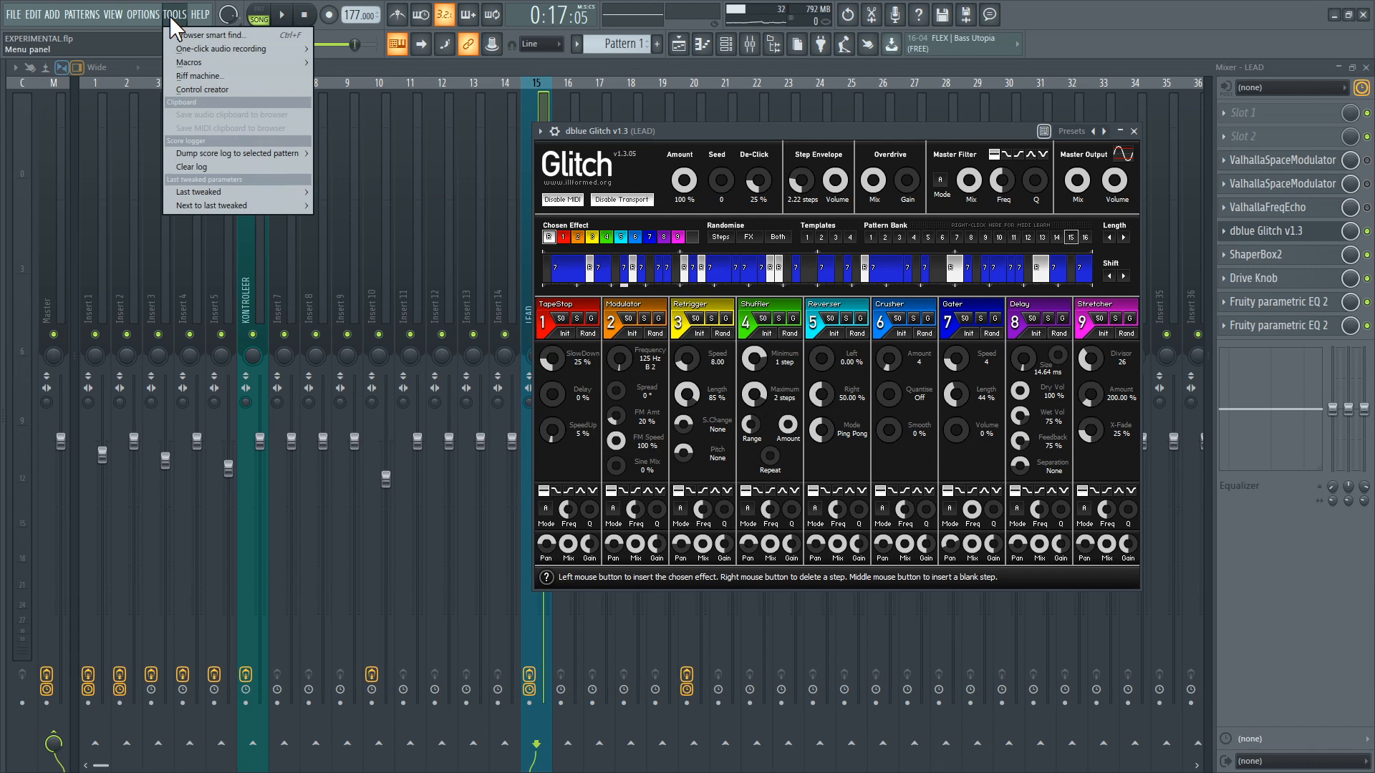
pyautogui.moveTo(200, 191)
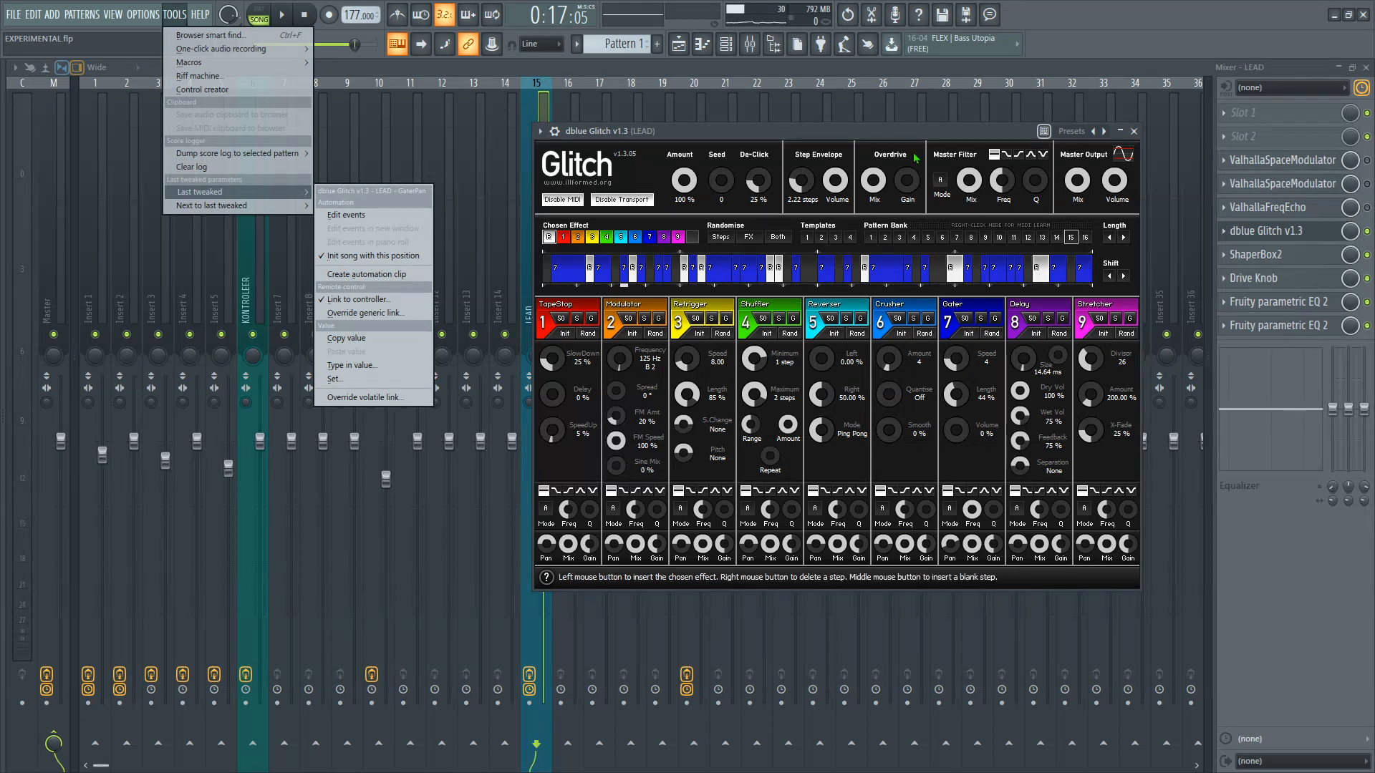
pyautogui.click(858, 131)
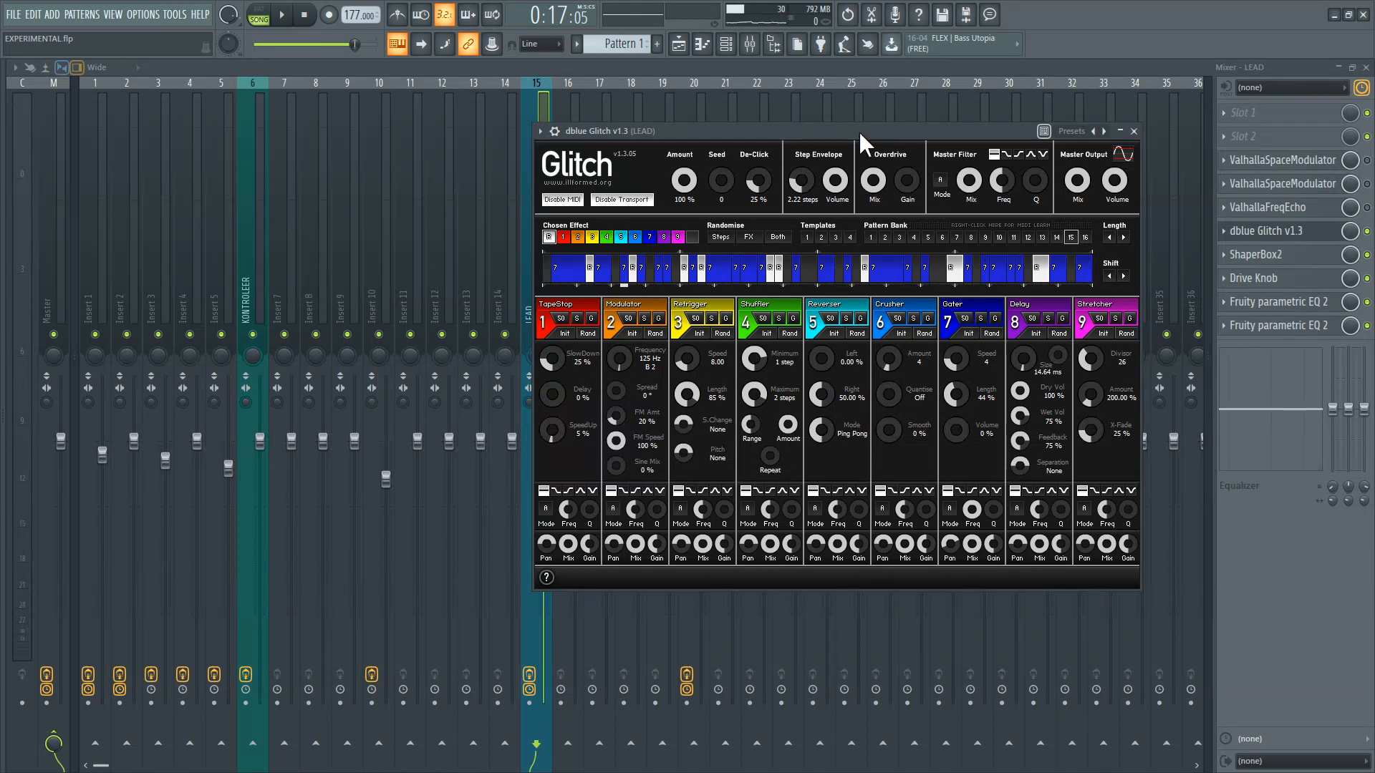
pyautogui.click(1134, 131)
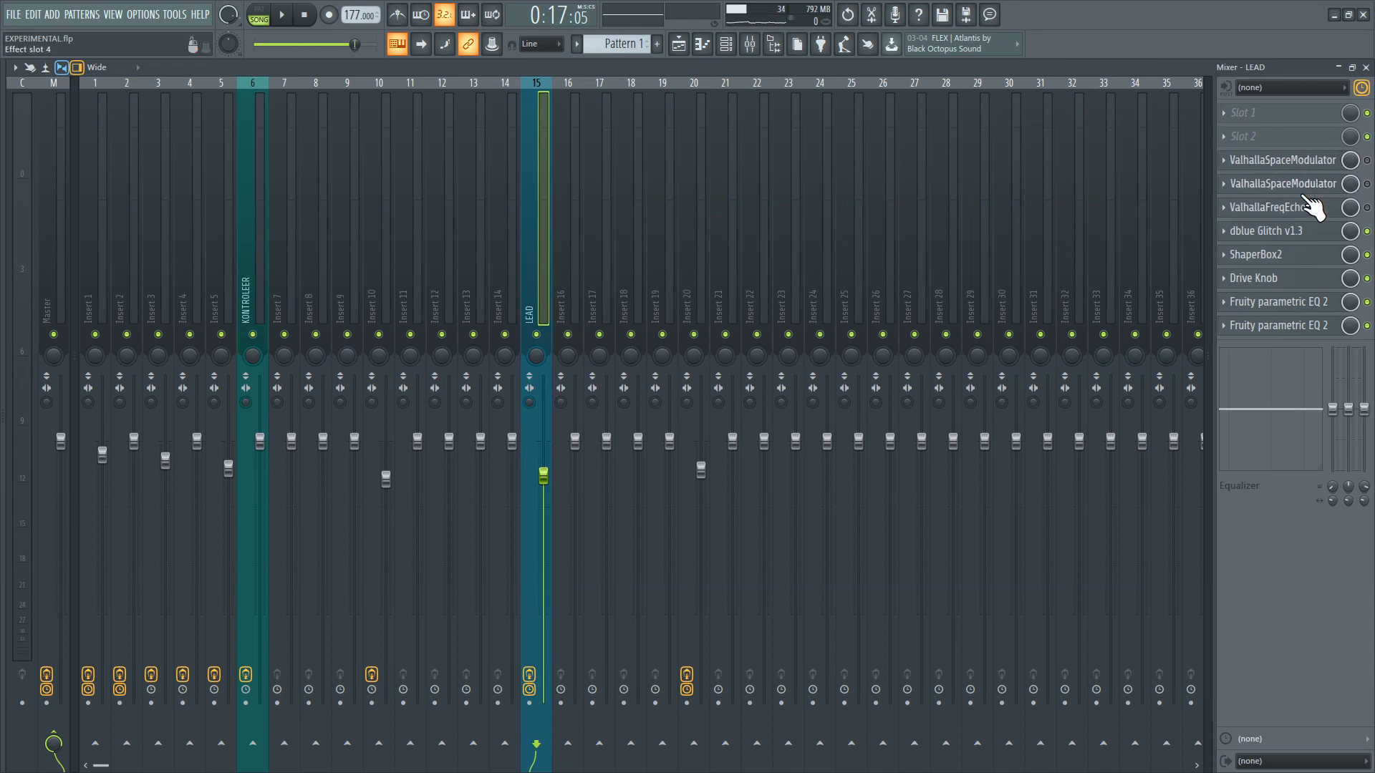
# - Enable ValhallaFreqEcho and both ValhallaSpaceModulator effects on the LEAD track, and view the first ValhallaSpaceModulator's settings
pyautogui.click(1367, 208)
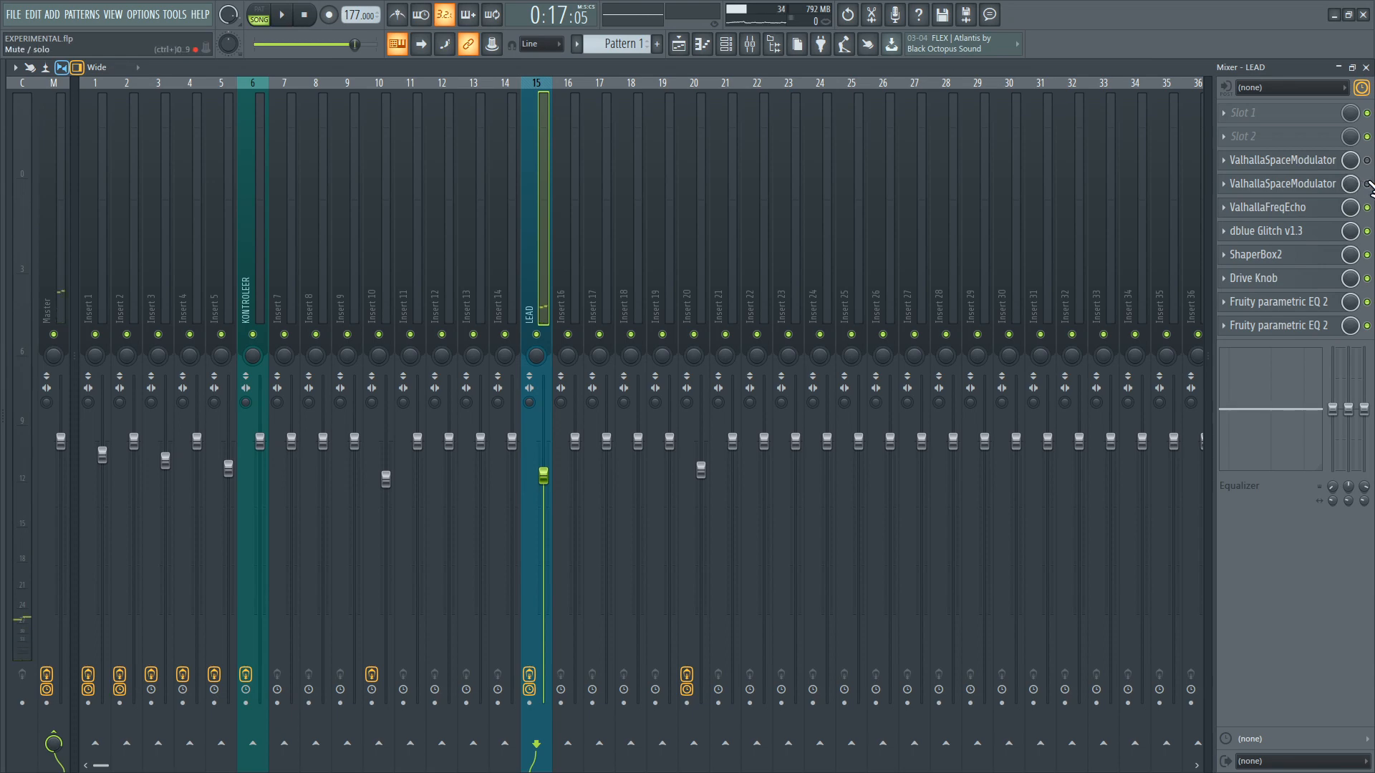
pyautogui.click(1310, 161)
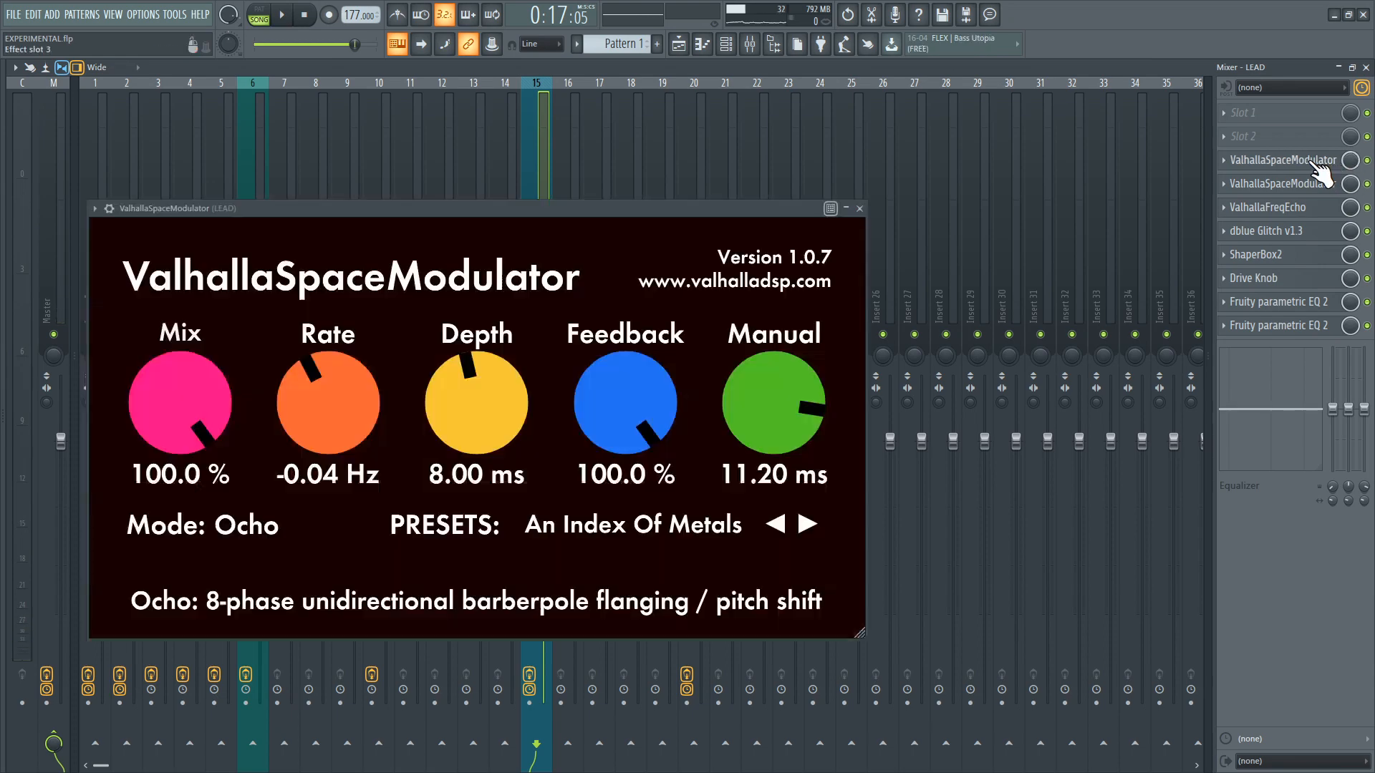
pyautogui.click(859, 209)
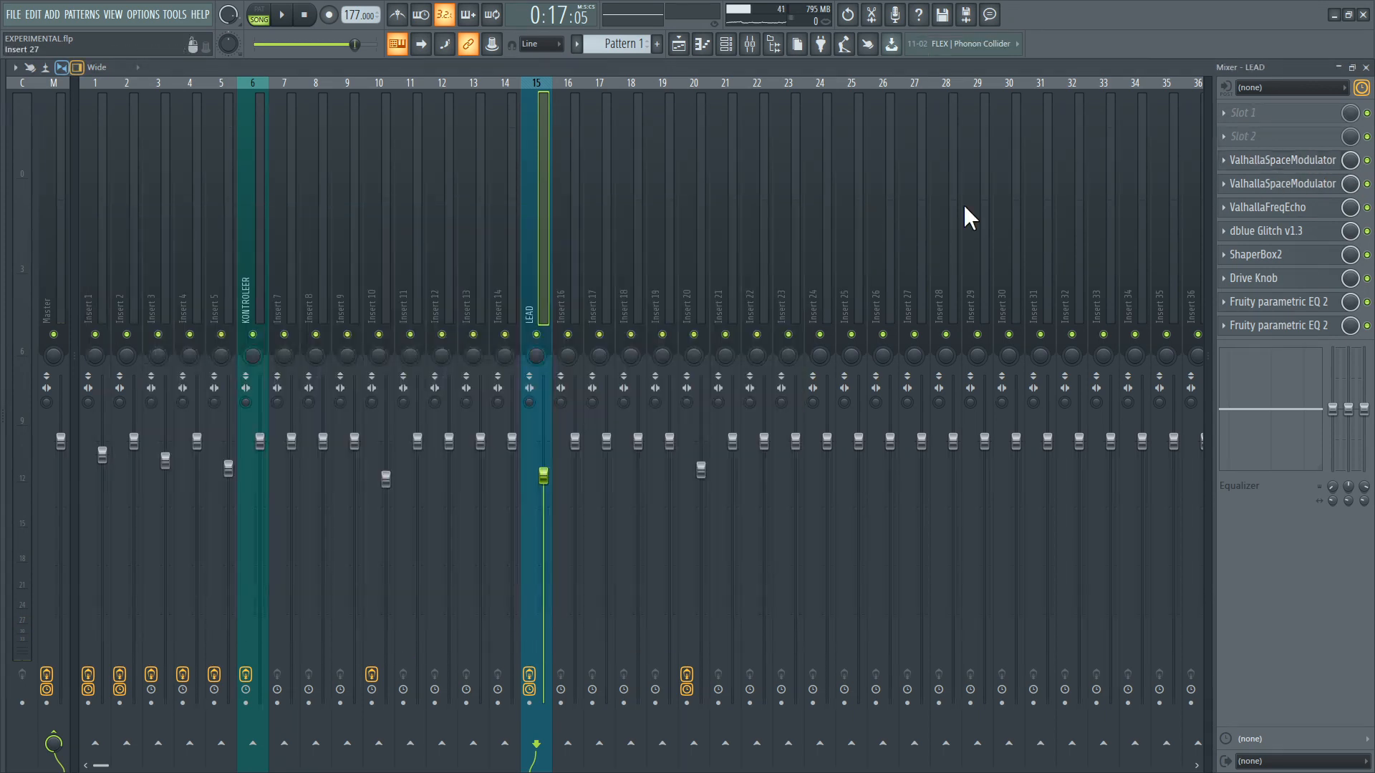
# - Enlarge the second ValhallaSpaceModulator's window, start playback to hear it, and close the plugin
pyautogui.click(1260, 184)
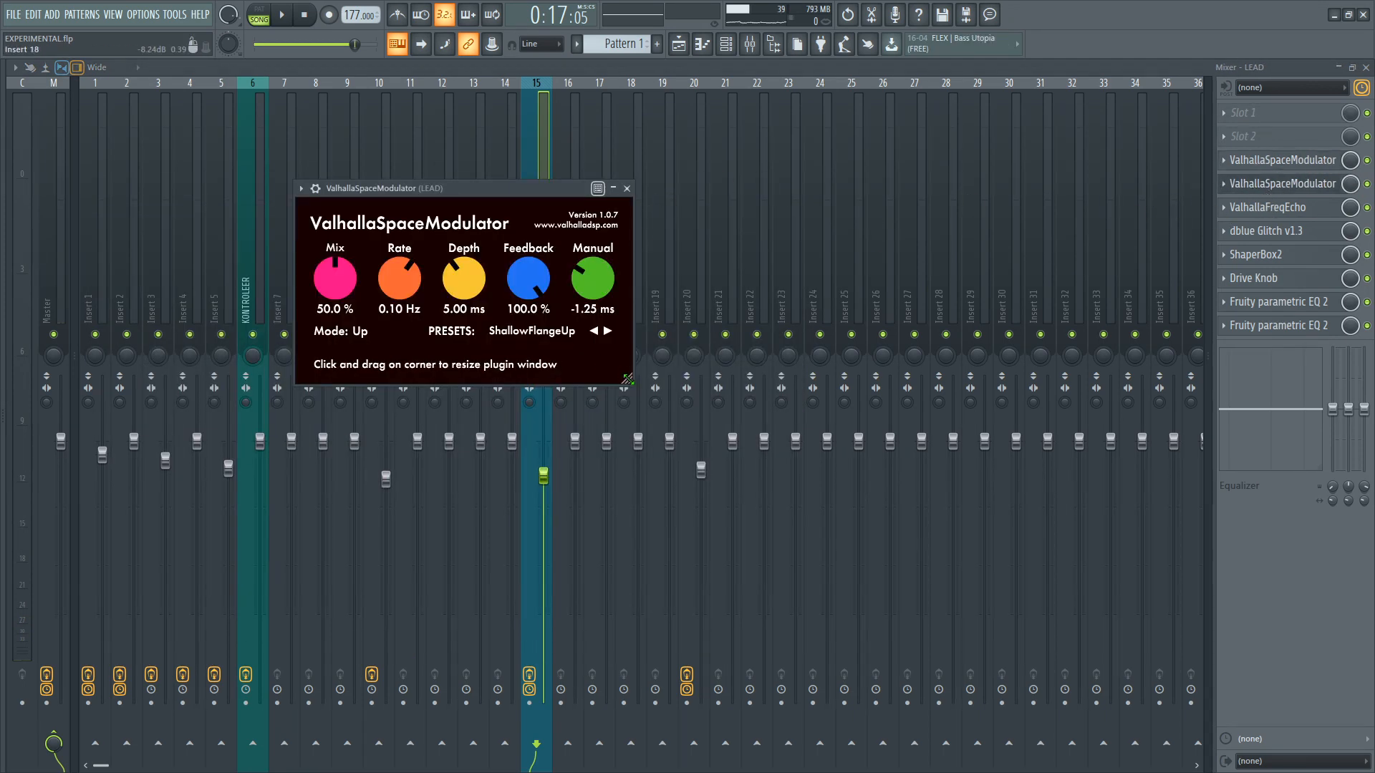
pyautogui.moveTo(627, 379); pyautogui.dragTo(998, 576)
pyautogui.click(281, 14)
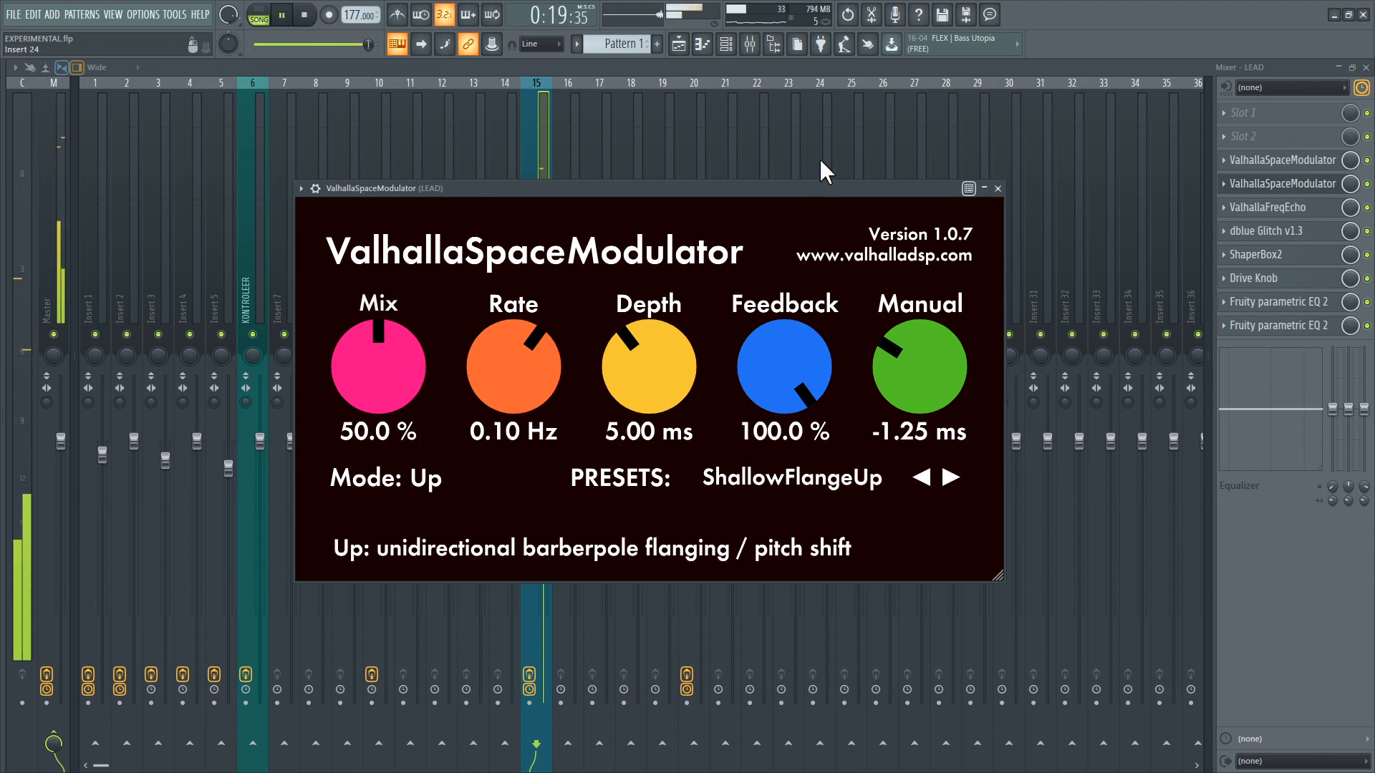
pyautogui.click(997, 189)
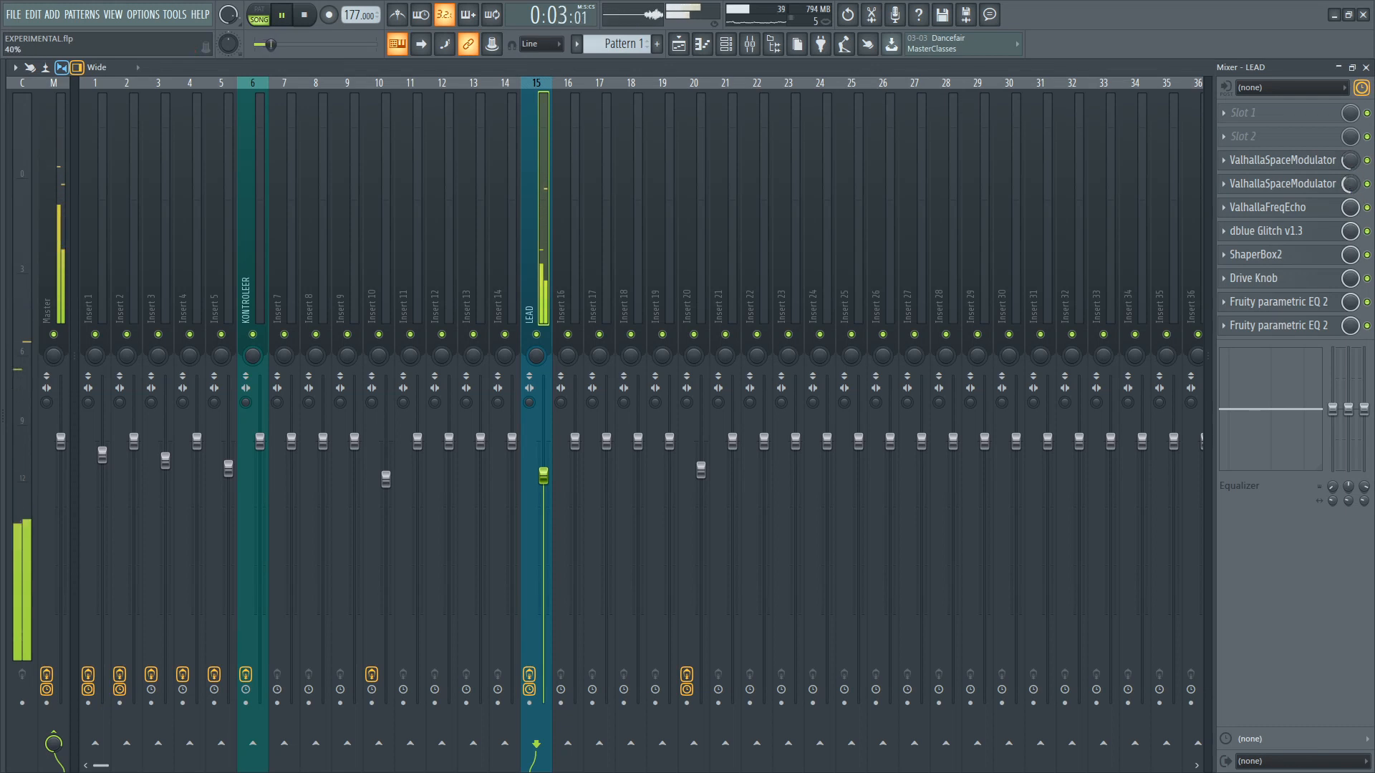
# - Lower the mix levels of both ValhallaSpaceModulator slots during playback, stop, and turn off ValhallaFreqEcho
pyautogui.moveTo(1351, 190); pyautogui.dragTo(1351, 229)
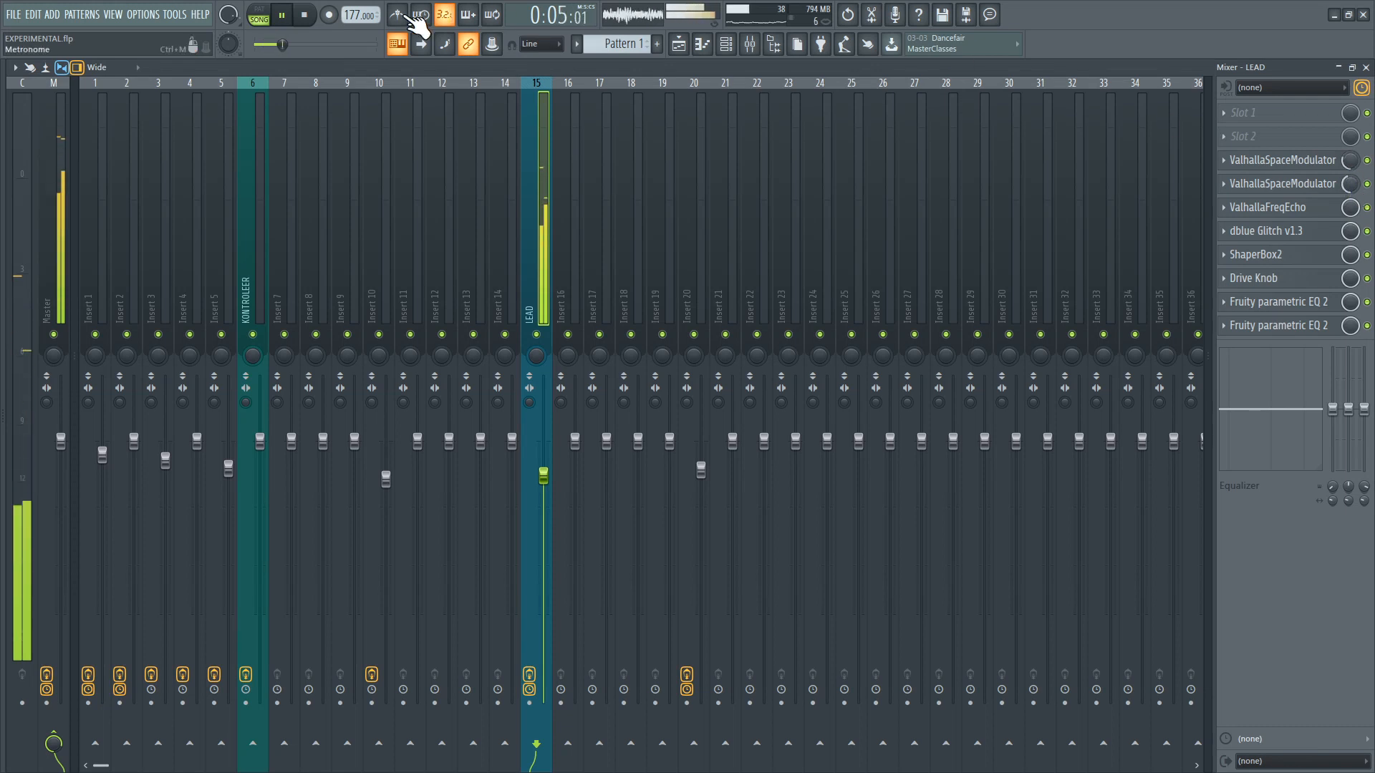
pyautogui.press('space')
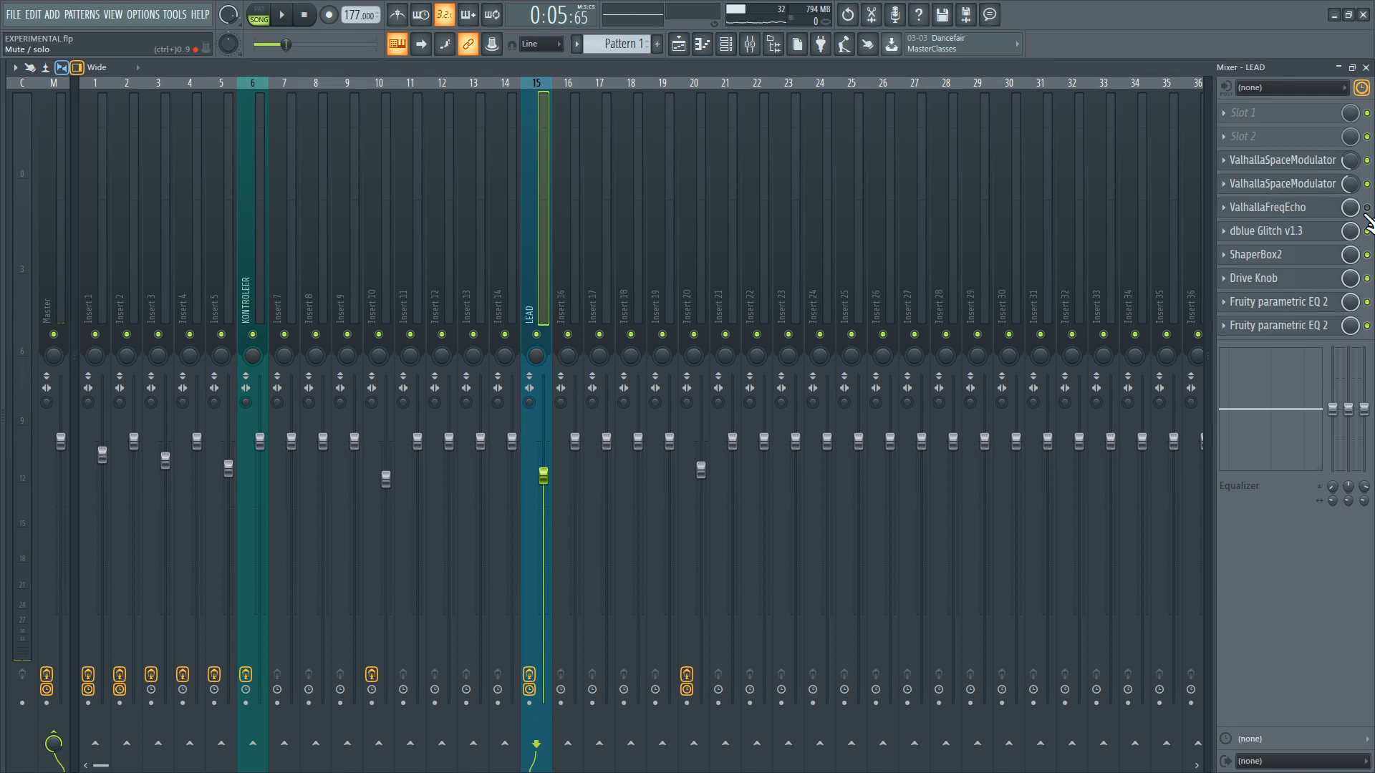
pyautogui.click(1368, 207)
pyautogui.moveTo(1350, 161)
pyautogui.mouseDown()
pyautogui.moveTo(1350, 179)
pyautogui.moveTo(1351, 161)
pyautogui.mouseUp()
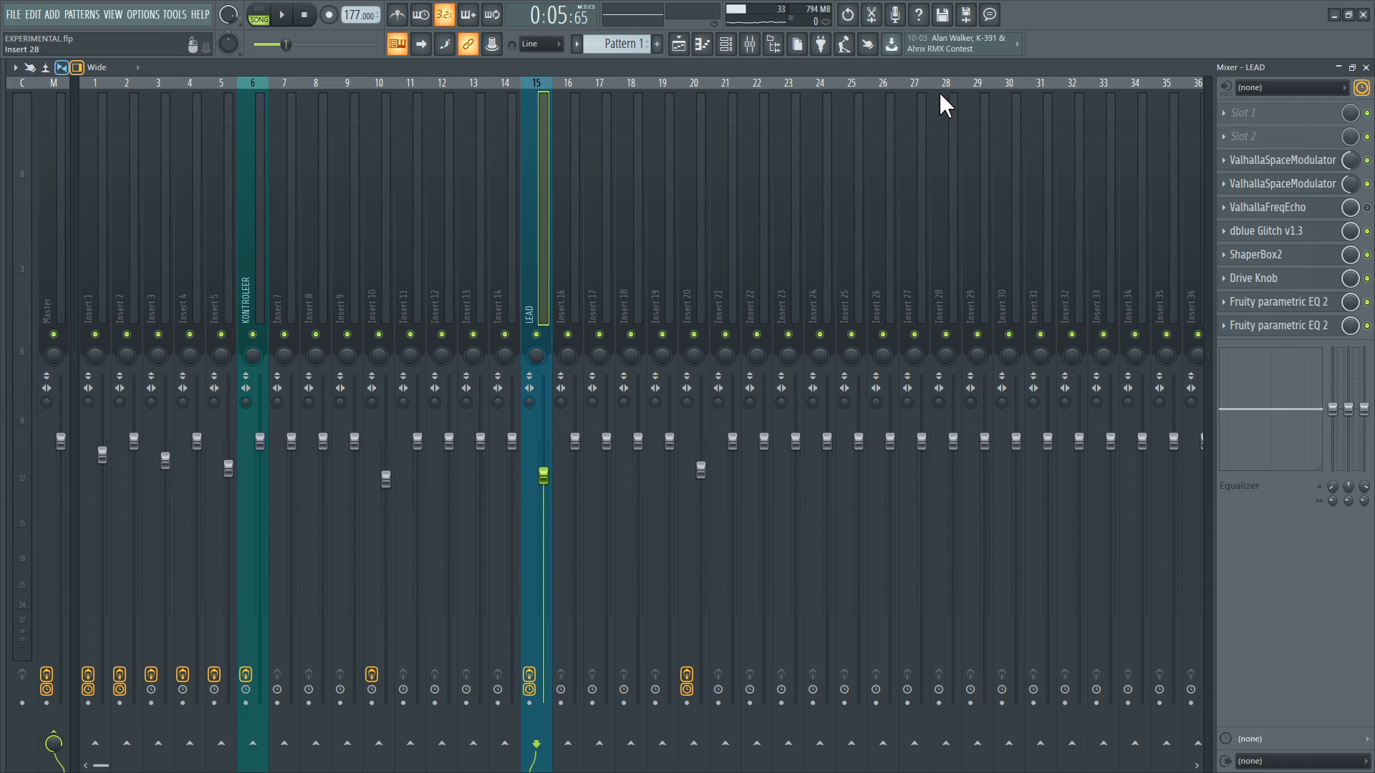
# - Turn ValhallaFreqEcho back on and audition it during playback, also with the first ValhallaSpaceModulator turned off
pyautogui.click(281, 14)
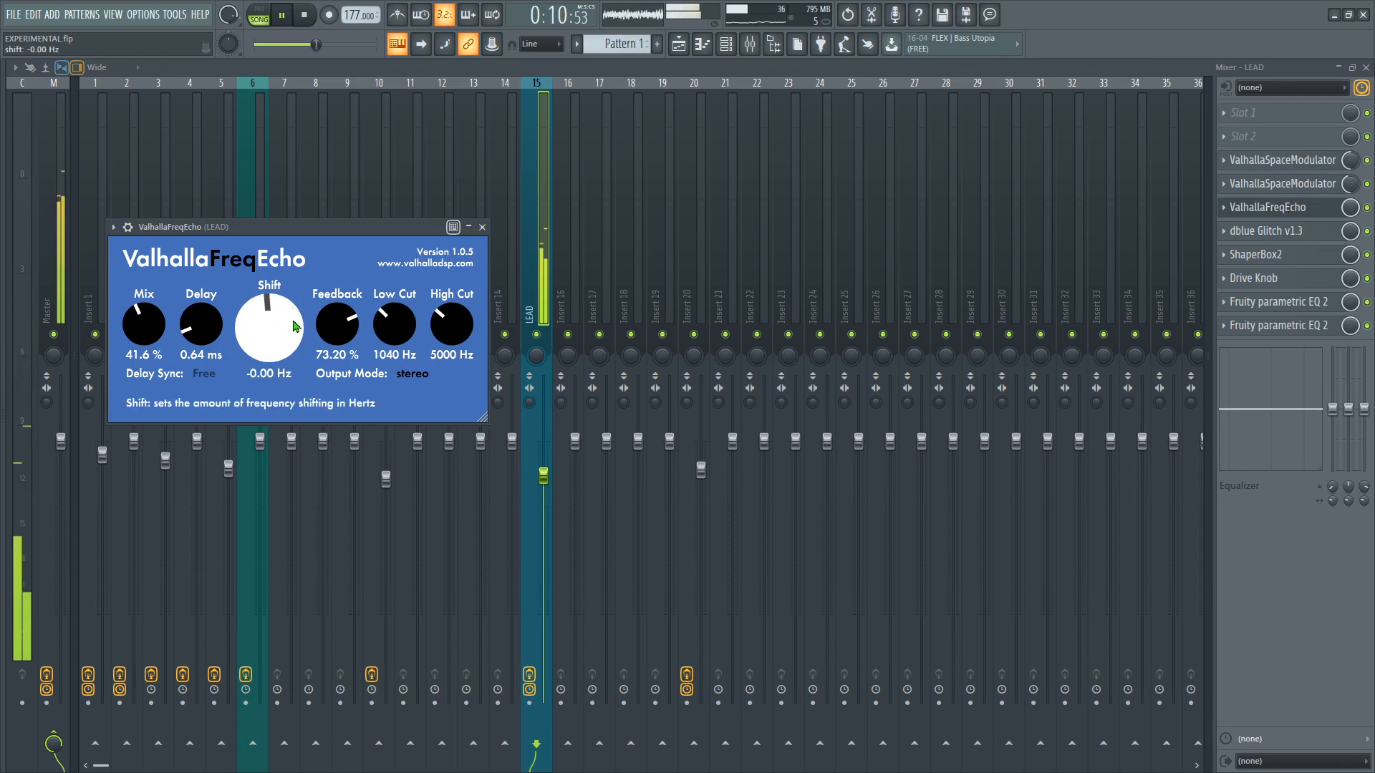
pyautogui.click(281, 16)
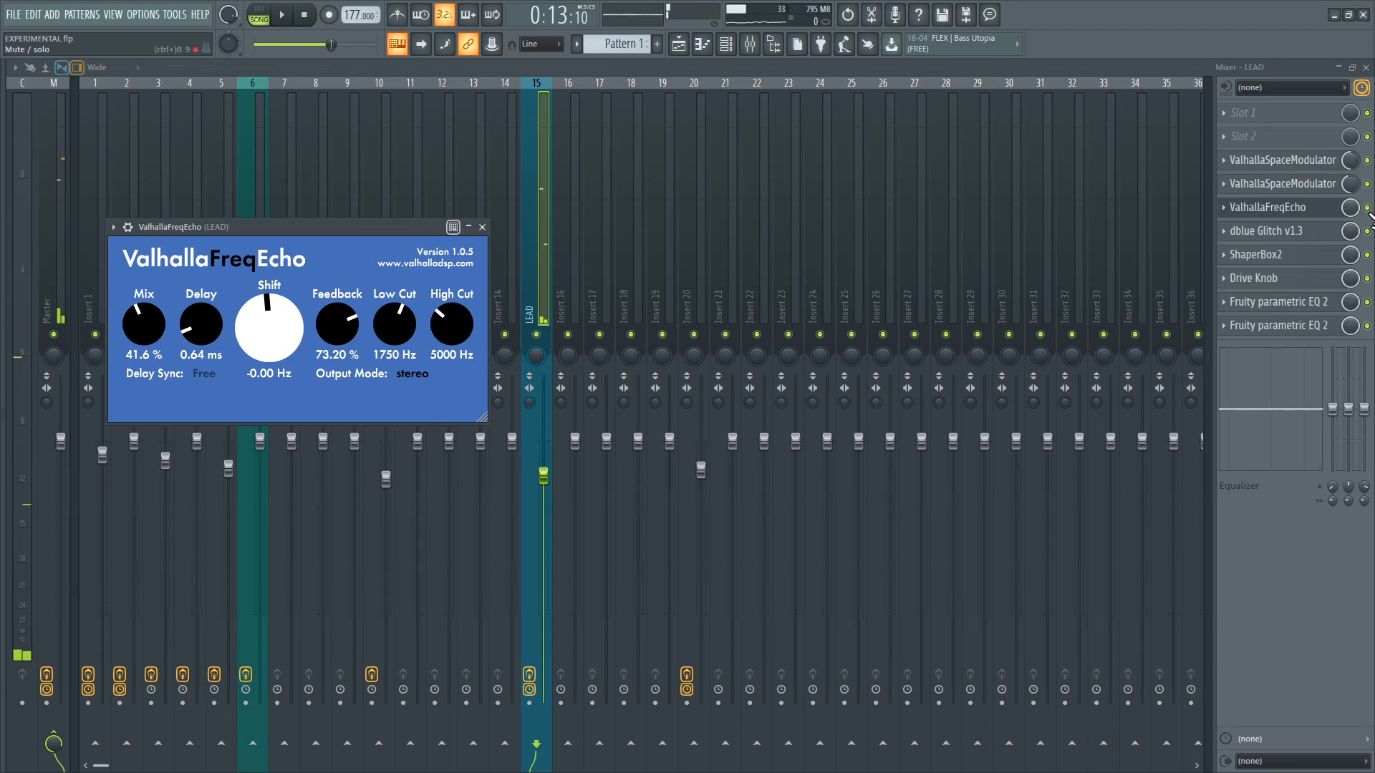
pyautogui.click(1350, 185)
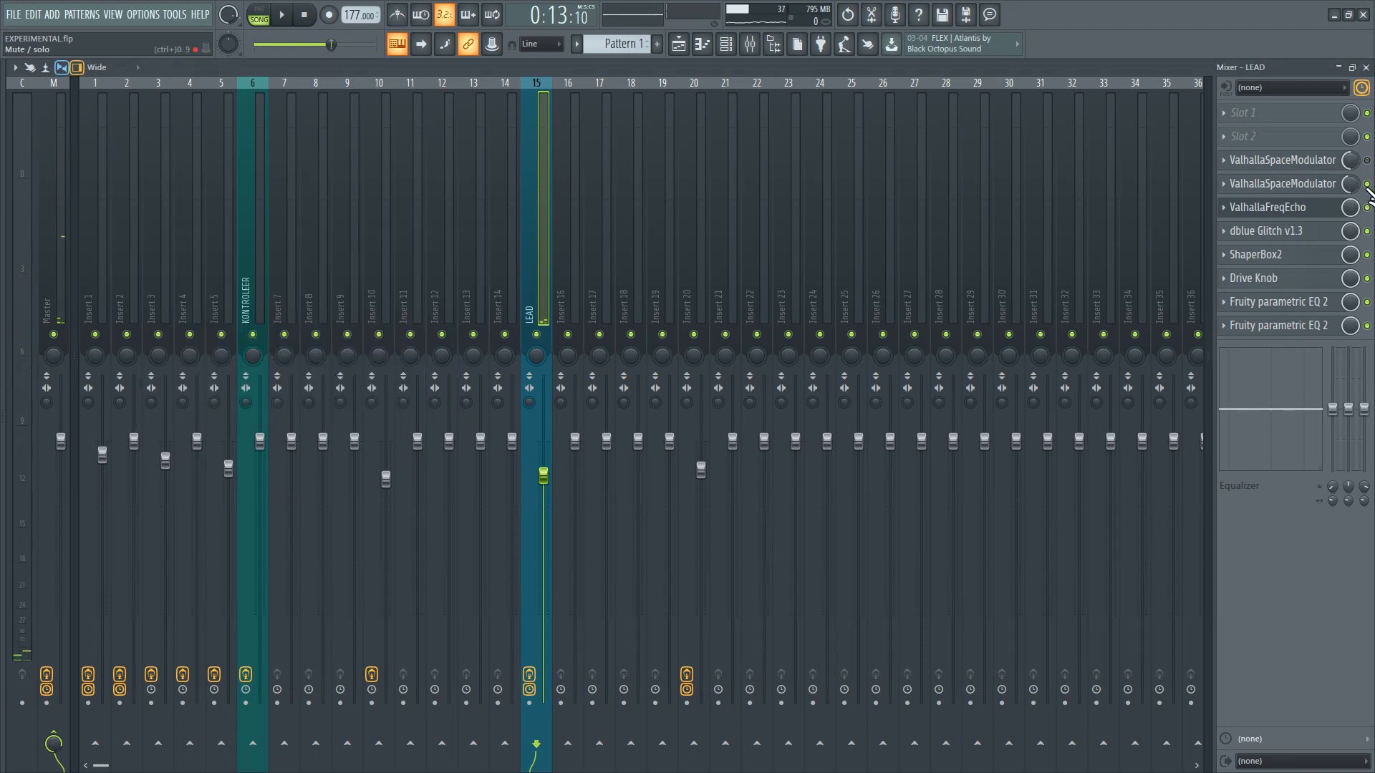
pyautogui.click(1316, 208)
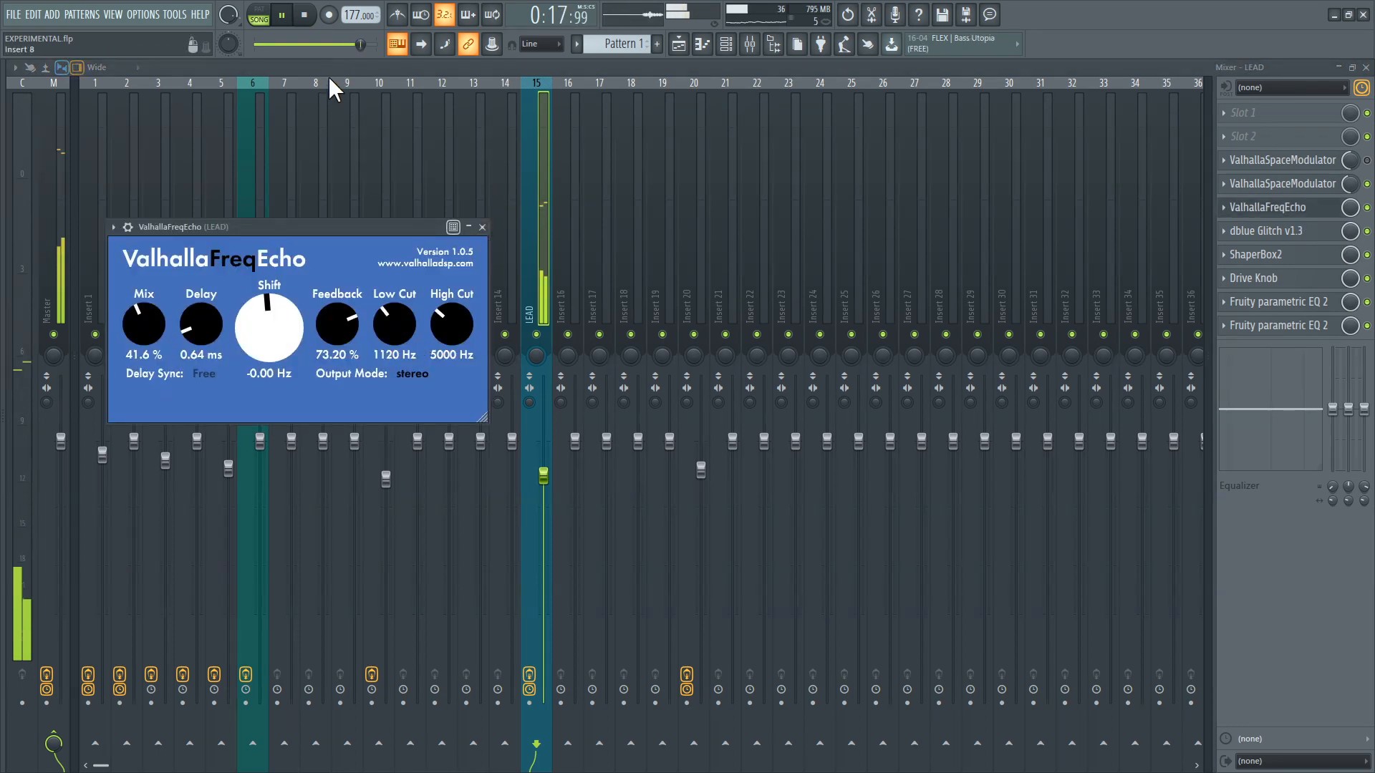
pyautogui.click(282, 15)
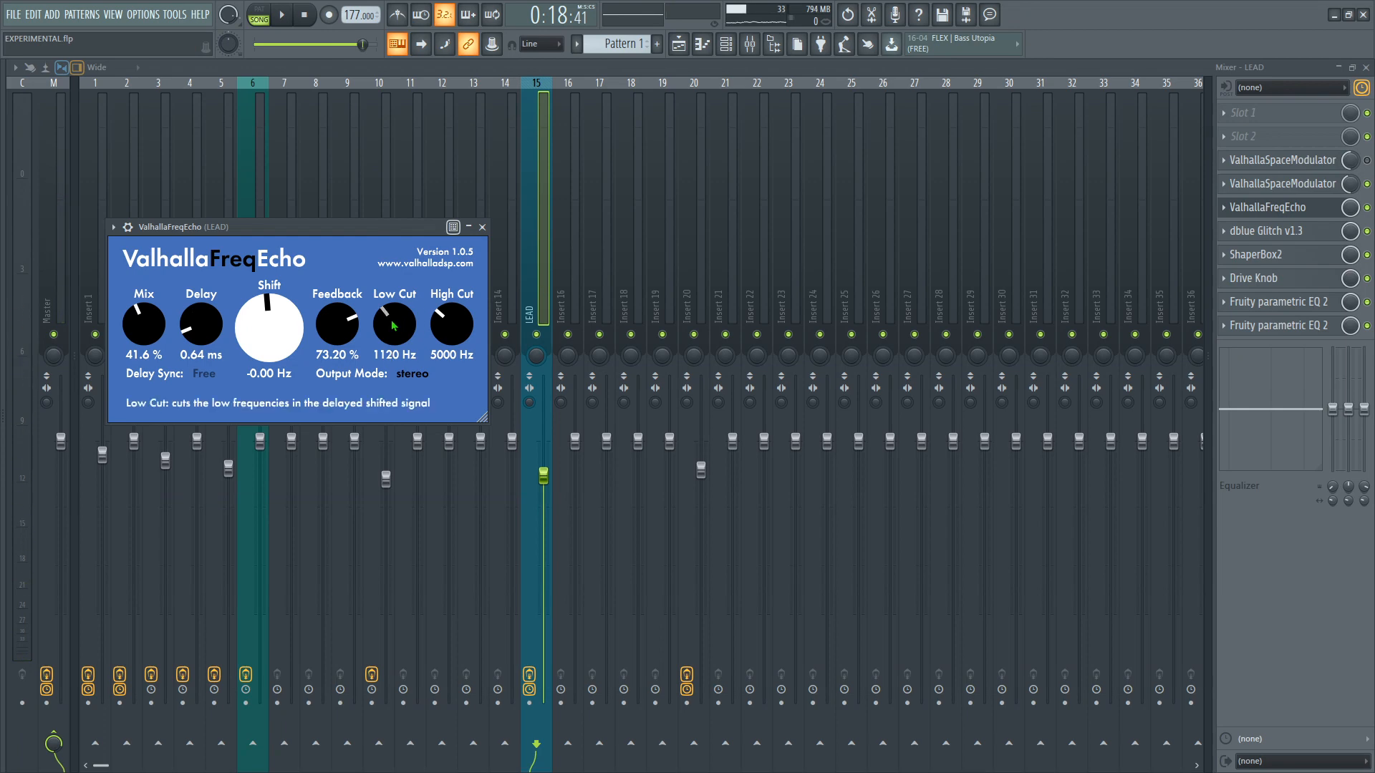
# - Set ValhallaFreqEcho's Low Cut to 1160 Hz and examine the automation options for that last tweaked parameter
pyautogui.moveTo(408, 314); pyautogui.dragTo(407, 320)
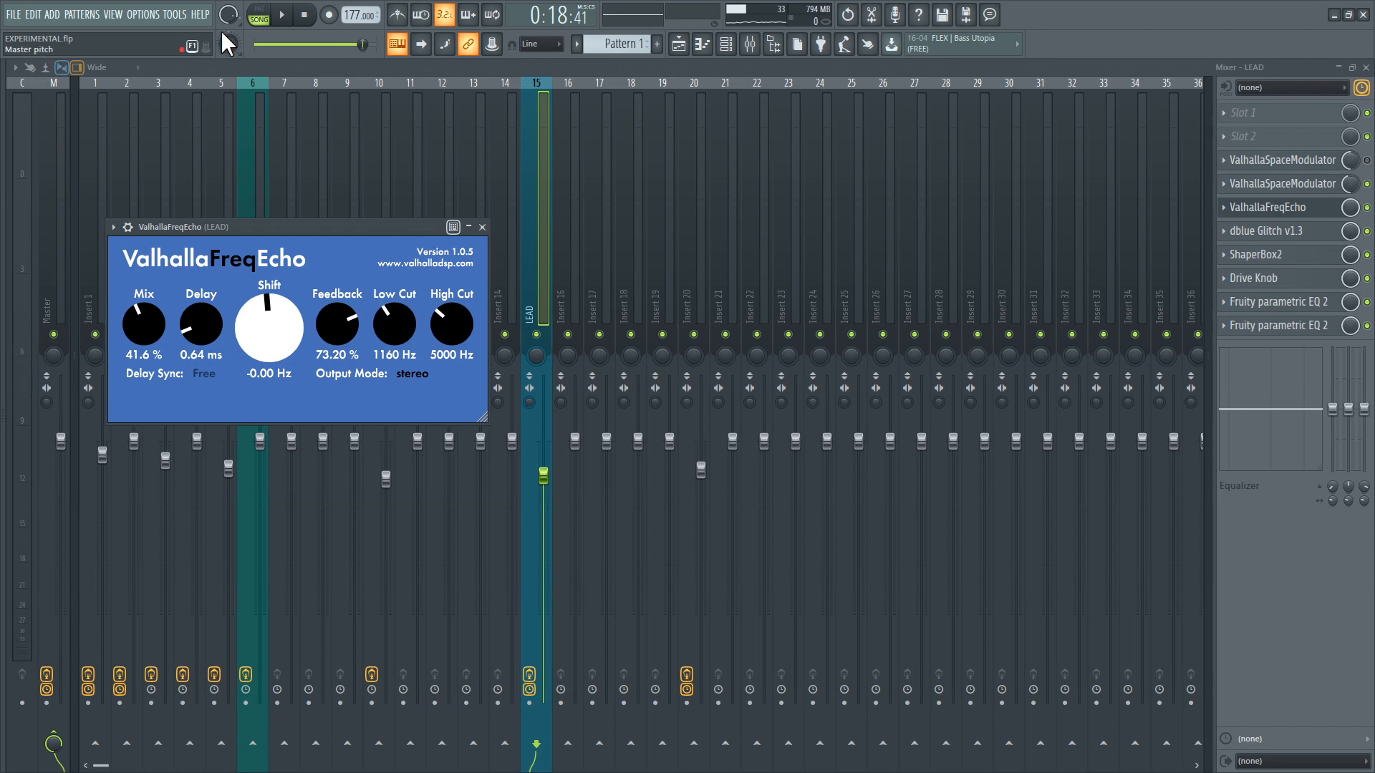
pyautogui.click(175, 14)
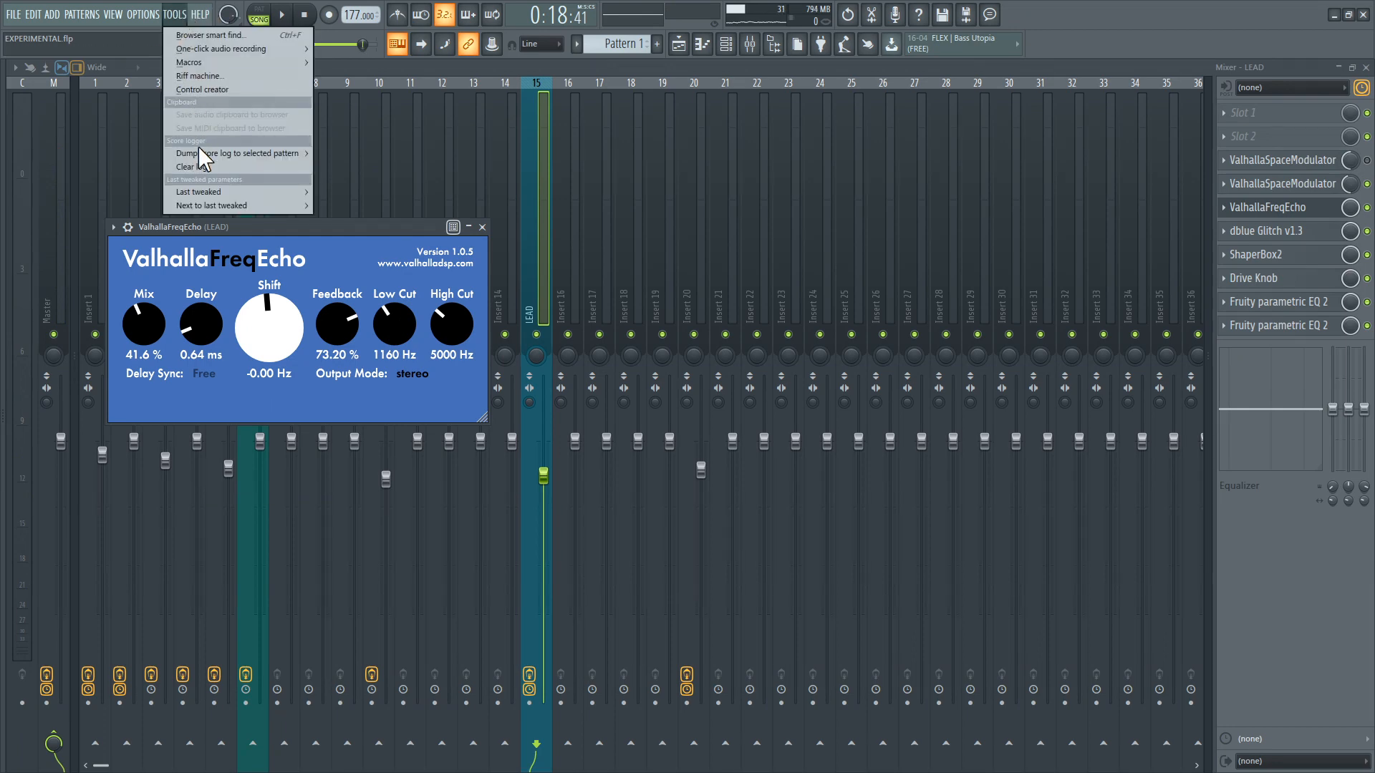
pyautogui.moveTo(192, 192)
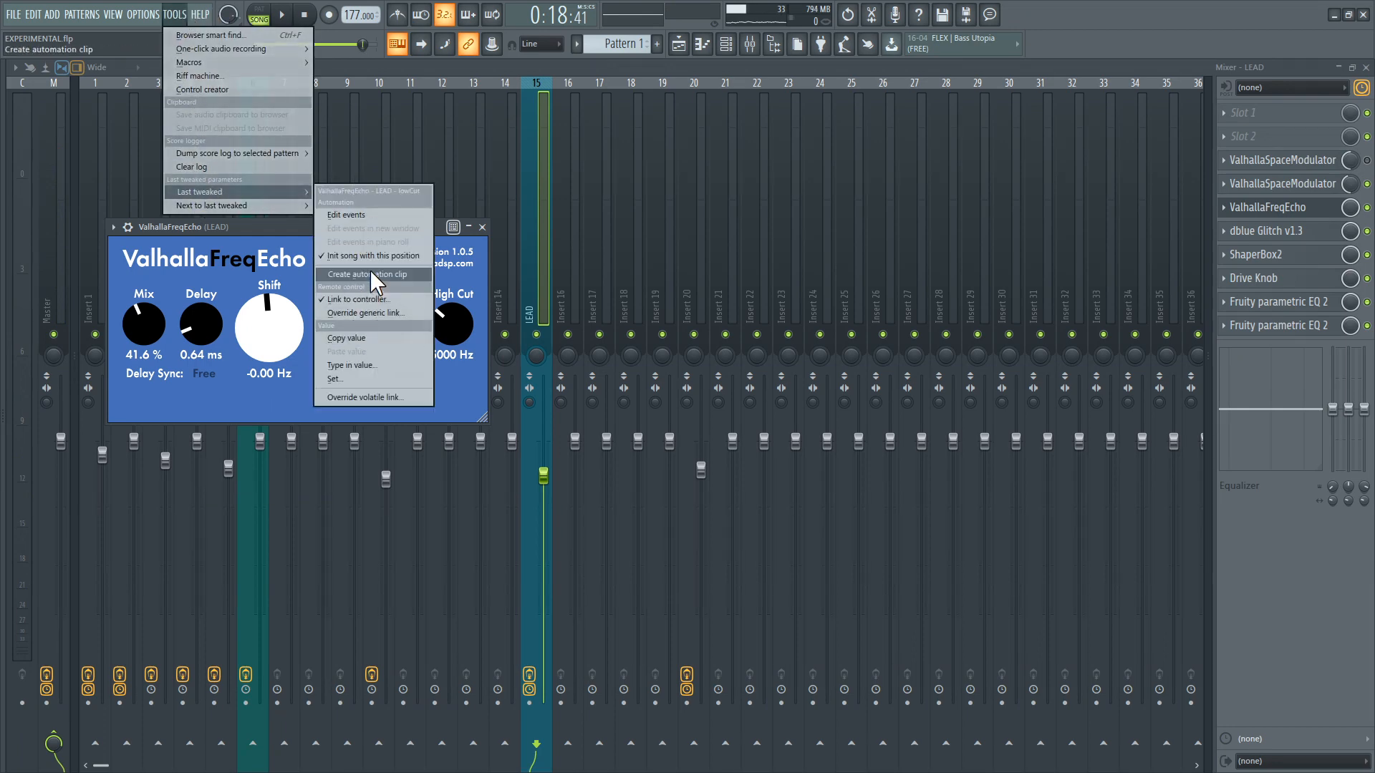
pyautogui.click(261, 228)
# - Unmute the Unsorted group's channels except HALO in the channel rack, and play the arrangement from its start
pyautogui.click(675, 49)
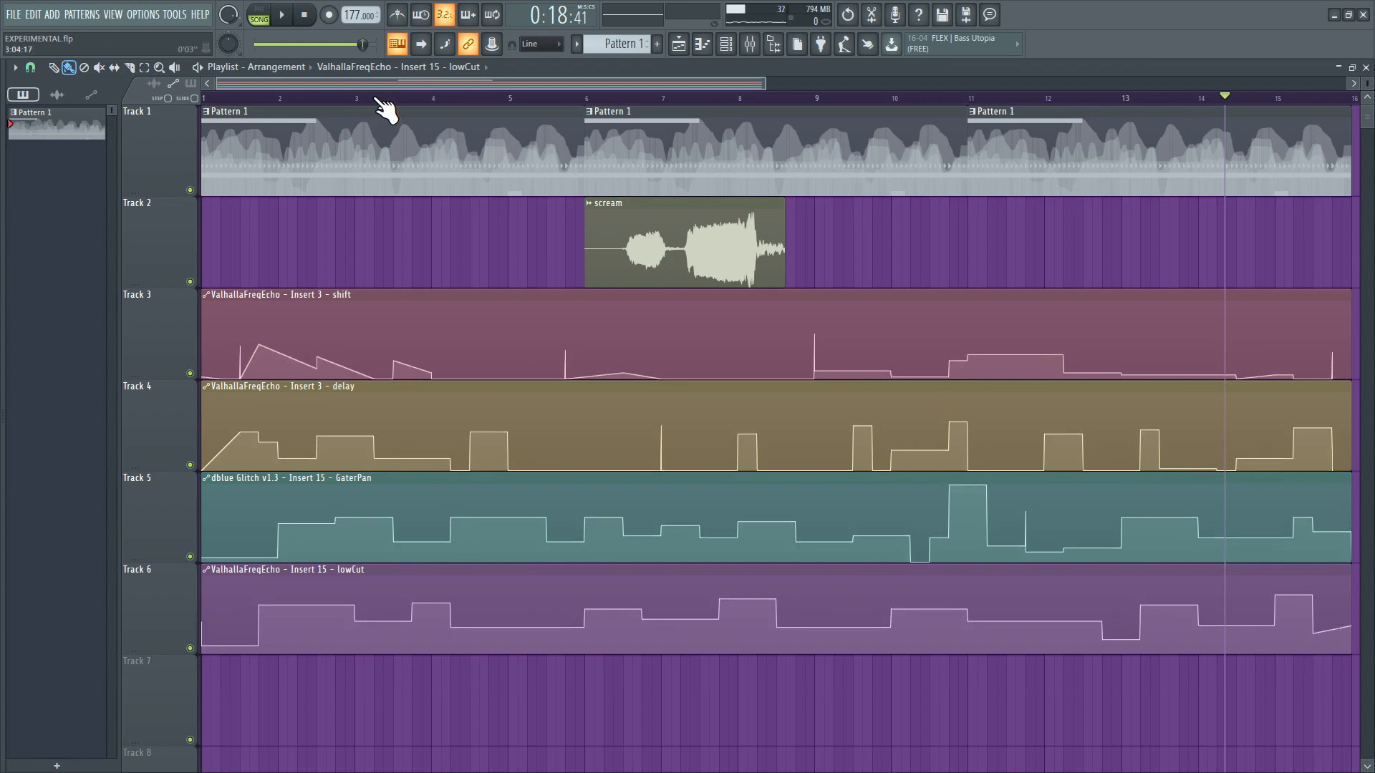
pyautogui.click(746, 61)
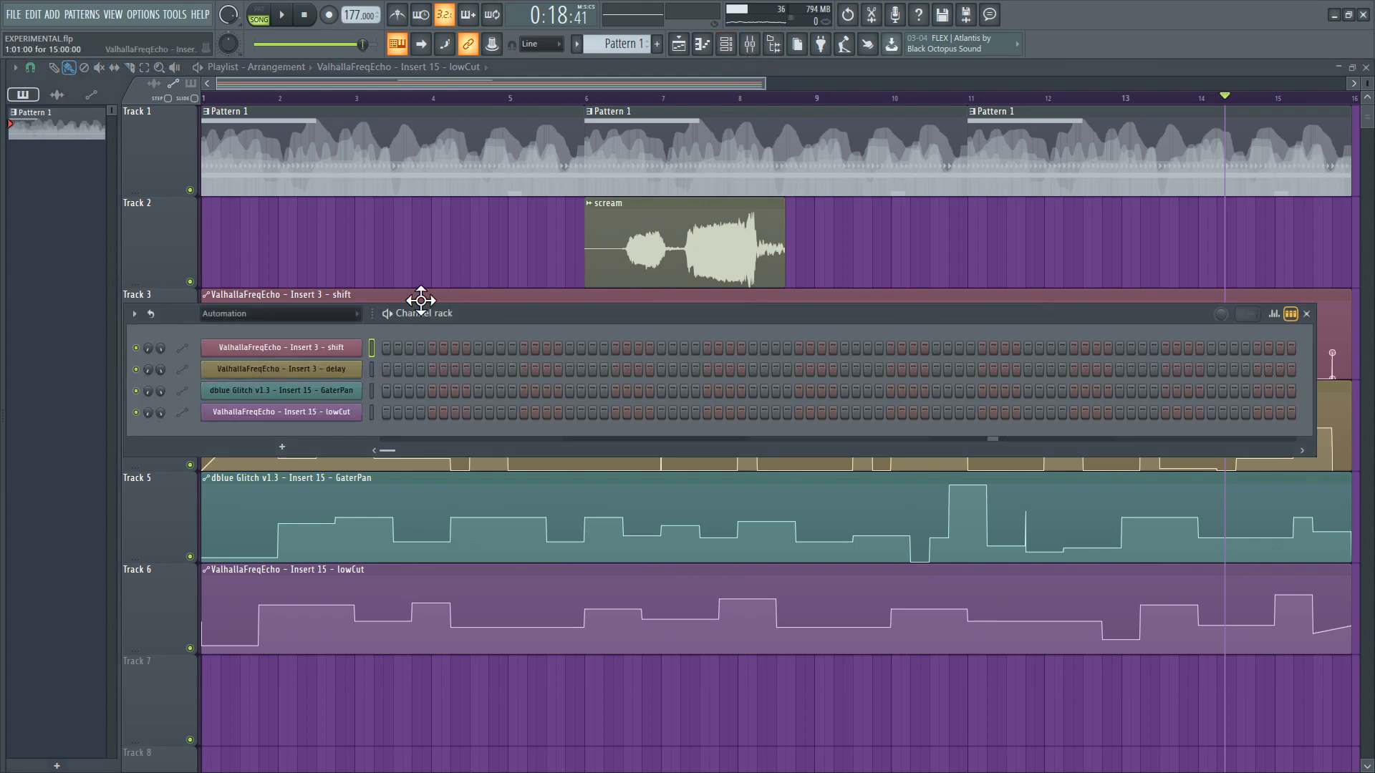
pyautogui.click(281, 316)
pyautogui.click(238, 372)
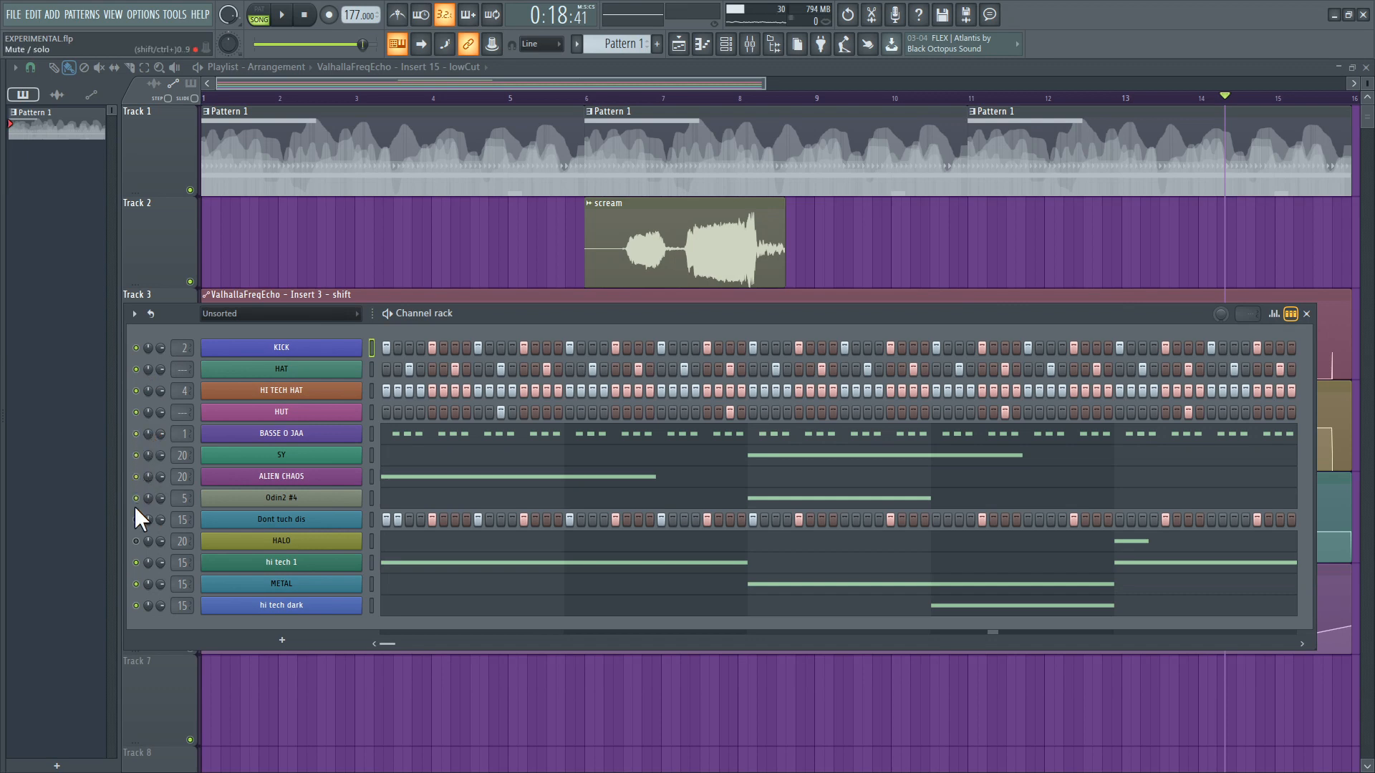
pyautogui.rightClick(330, 693)
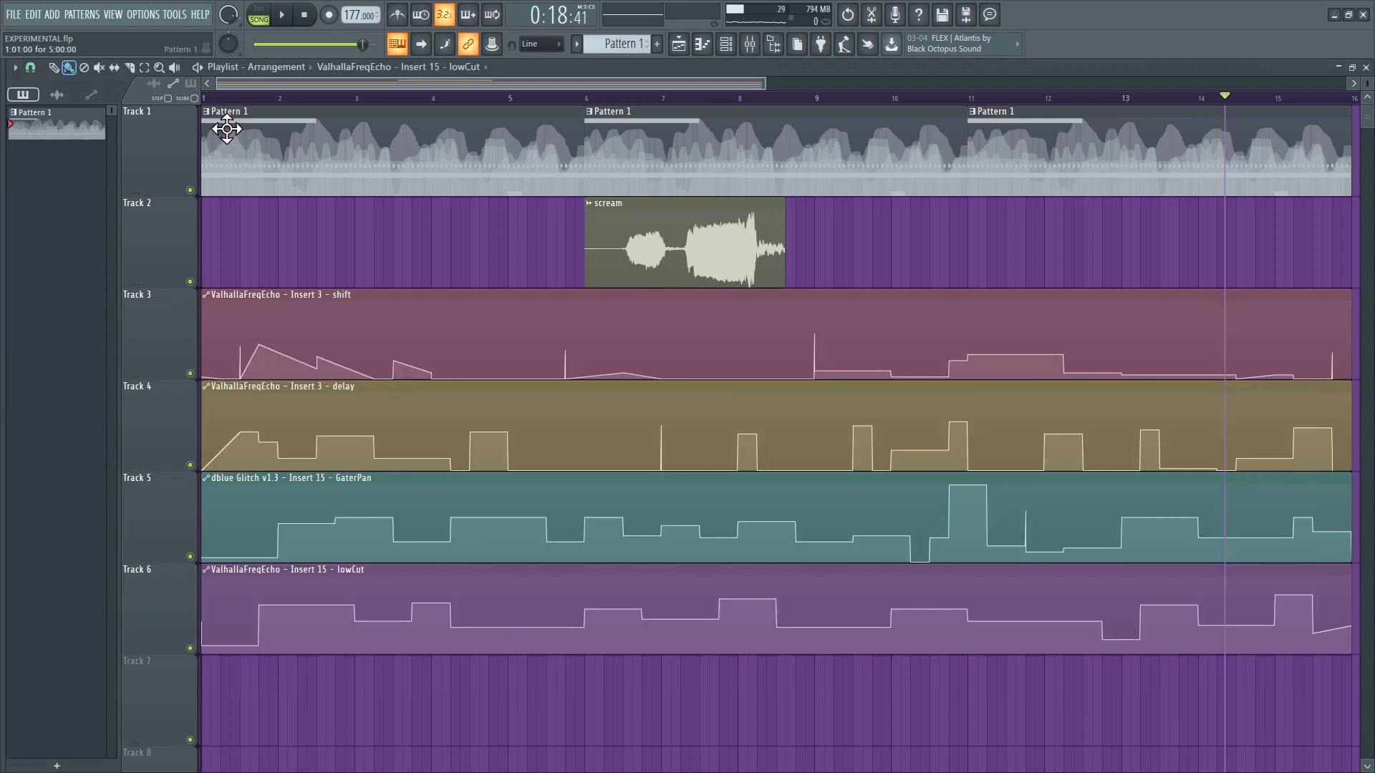
pyautogui.click(208, 98)
pyautogui.click(198, 69)
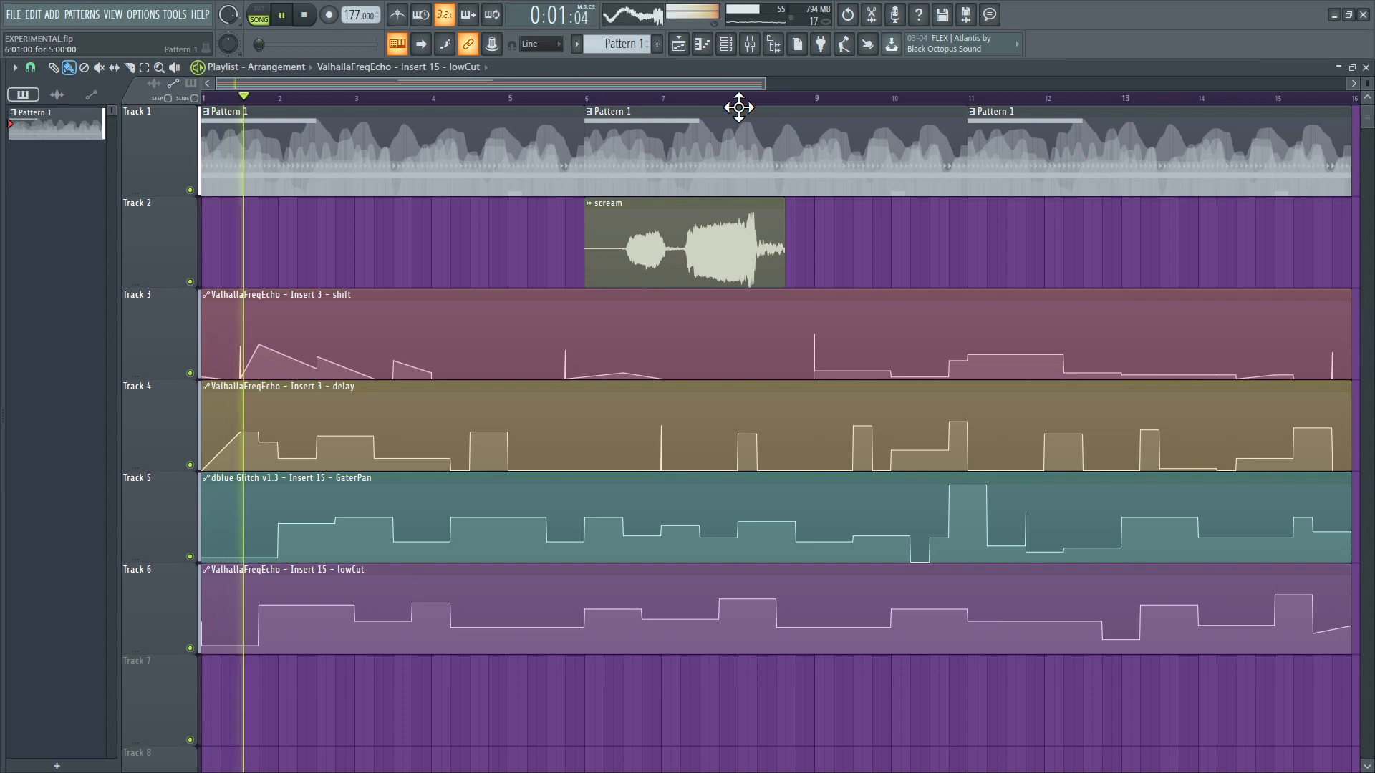
# - Raise the LEAD track's volume fader, re-enable the first ValhallaSpaceModulator, and restore both ValhallaSpaceModulator slots to full mix level
pyautogui.click(750, 45)
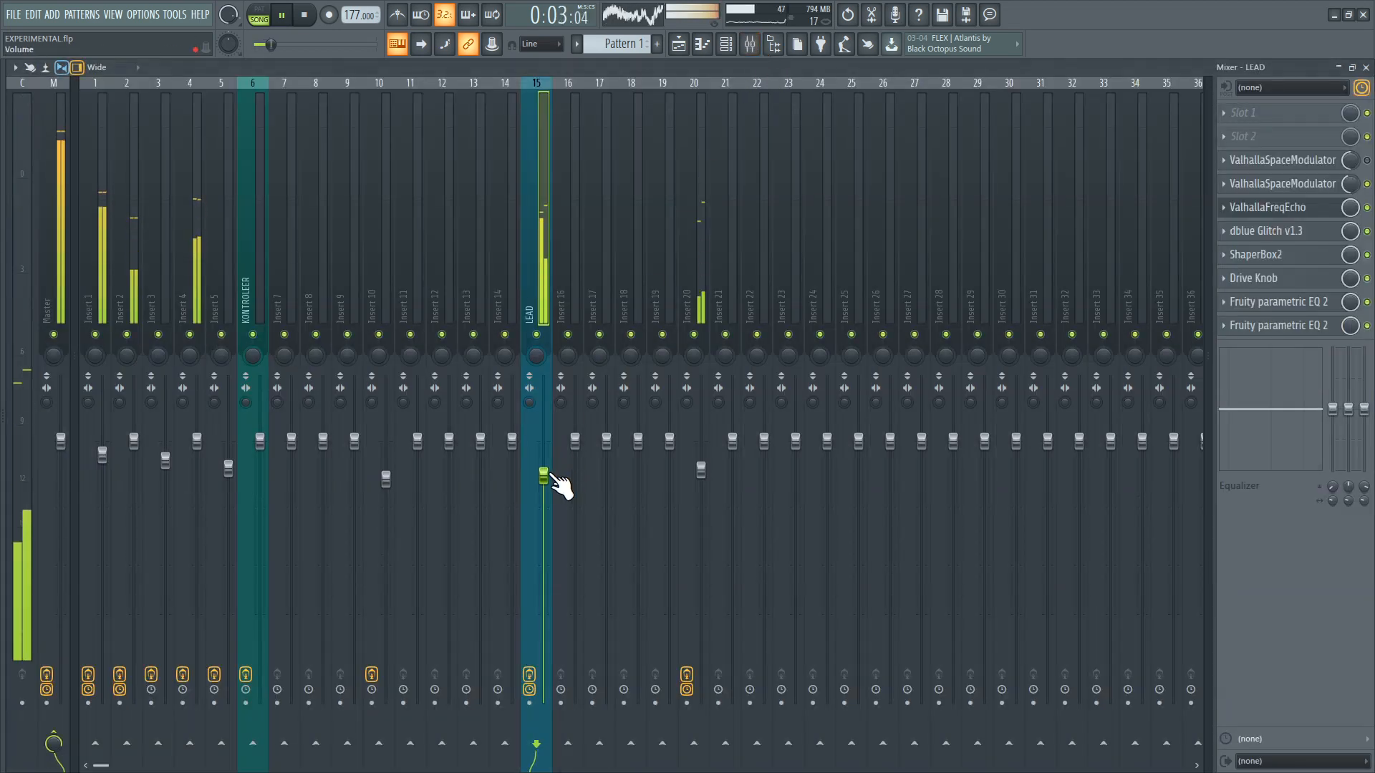
pyautogui.moveTo(546, 473); pyautogui.dragTo(546, 450)
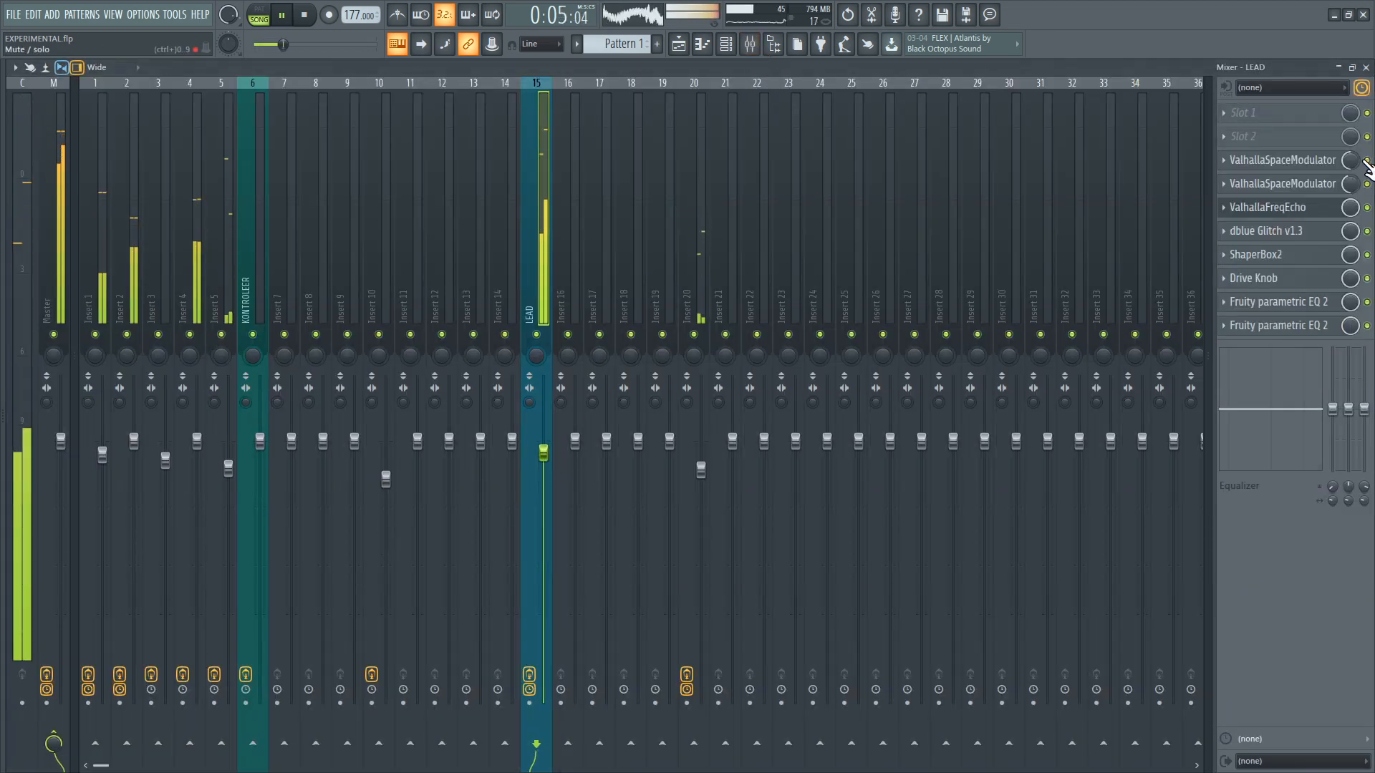
pyautogui.click(1360, 162)
pyautogui.click(1357, 159)
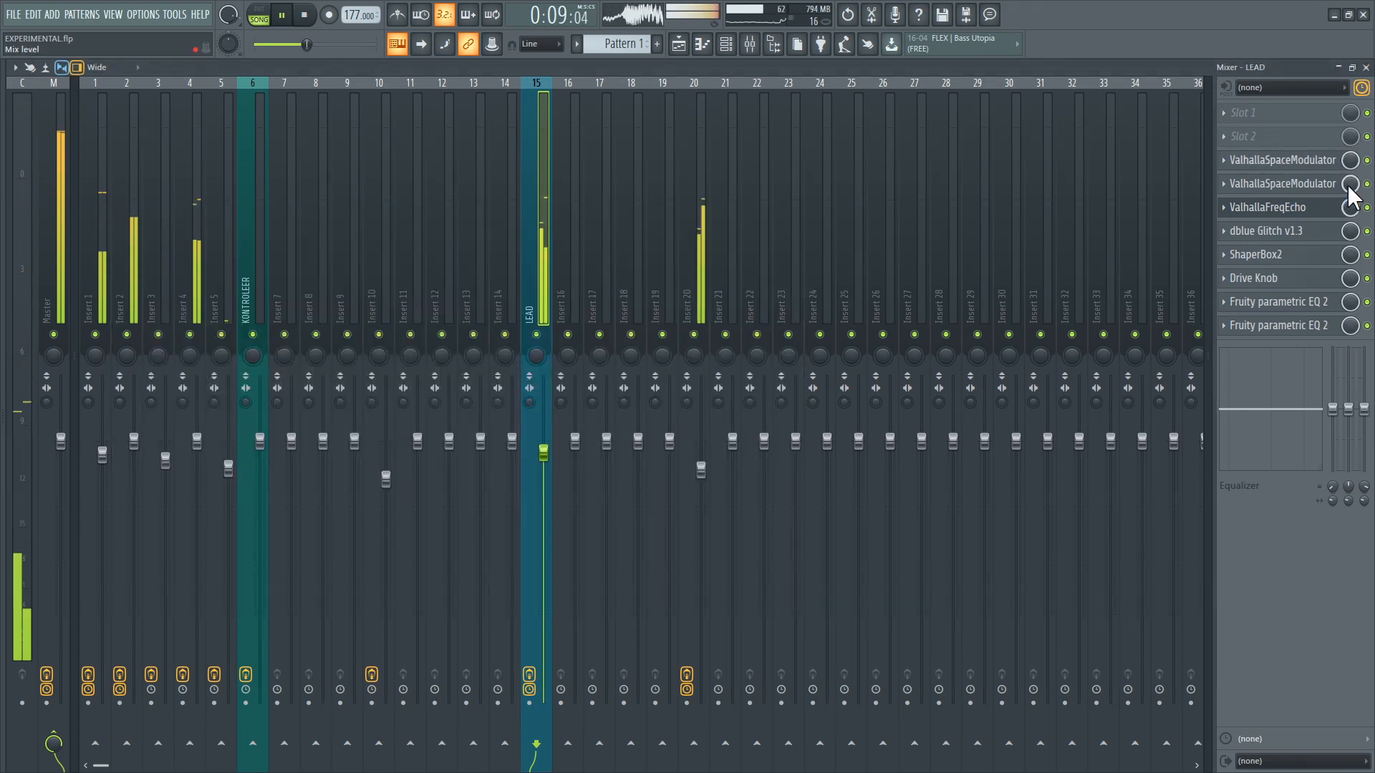
# - Set the first ValhallaSpaceModulator's Feedback to 54.4 %, Depth to 2.91 ms and Mix to 33.2 %, and close it
pyautogui.click(1261, 160)
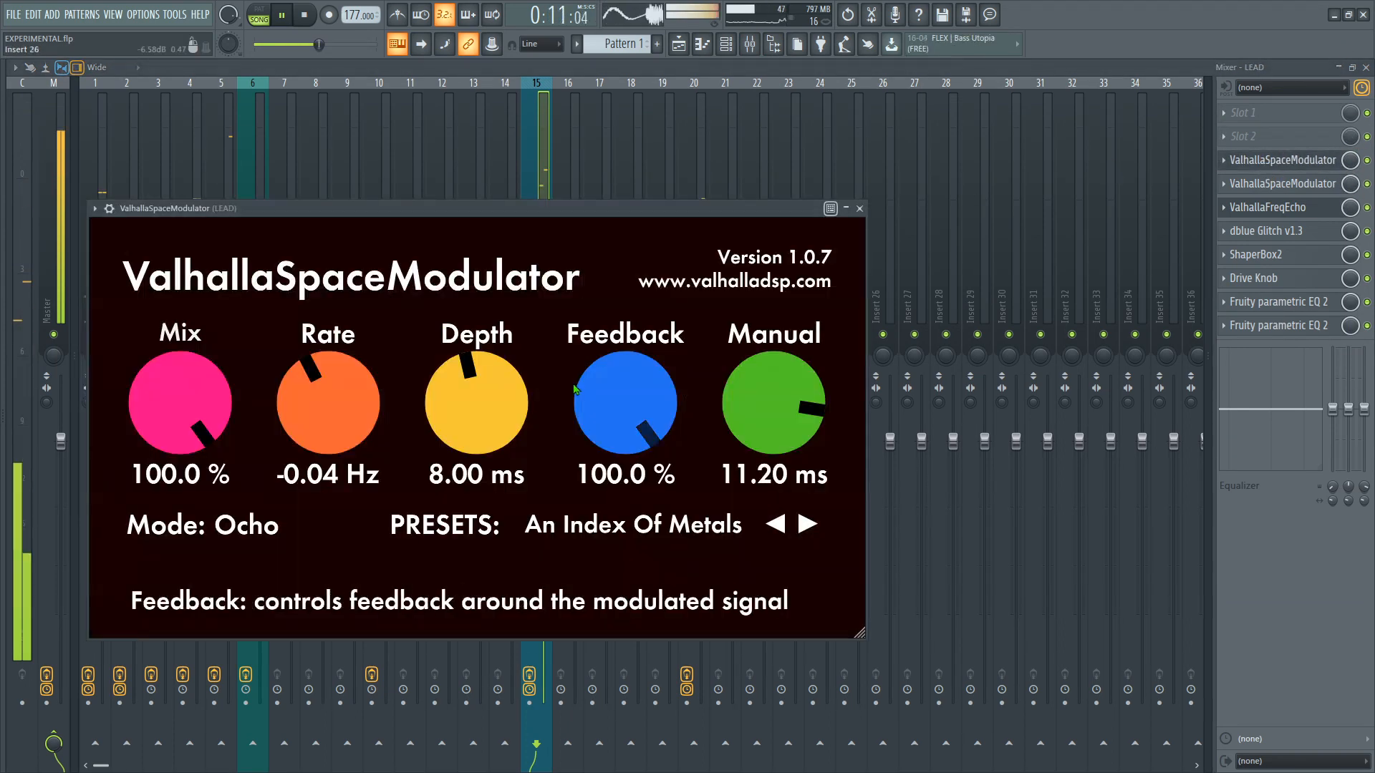
pyautogui.moveTo(535, 209); pyautogui.dragTo(719, 177)
pyautogui.moveTo(815, 371); pyautogui.dragTo(821, 413)
pyautogui.moveTo(694, 388); pyautogui.dragTo(727, 415)
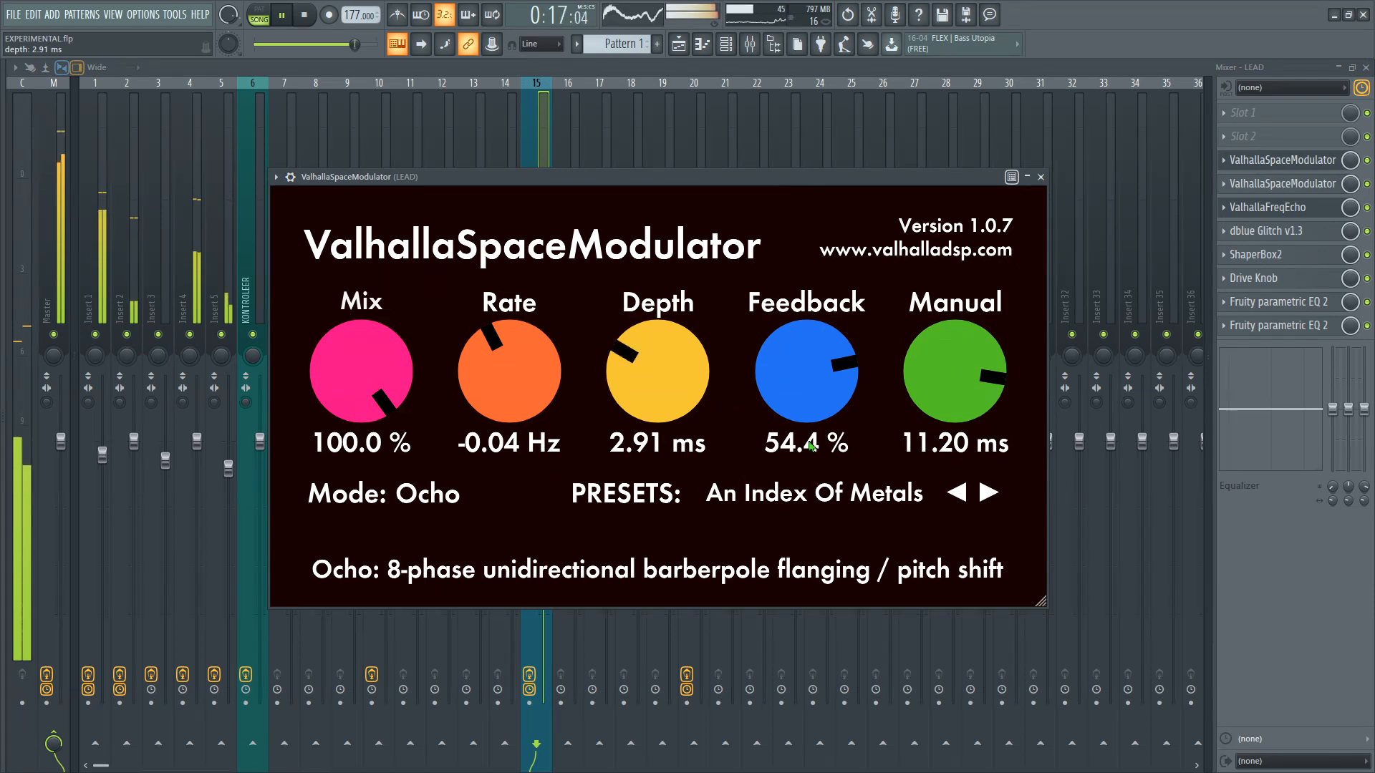
pyautogui.moveTo(373, 372); pyautogui.dragTo(392, 494)
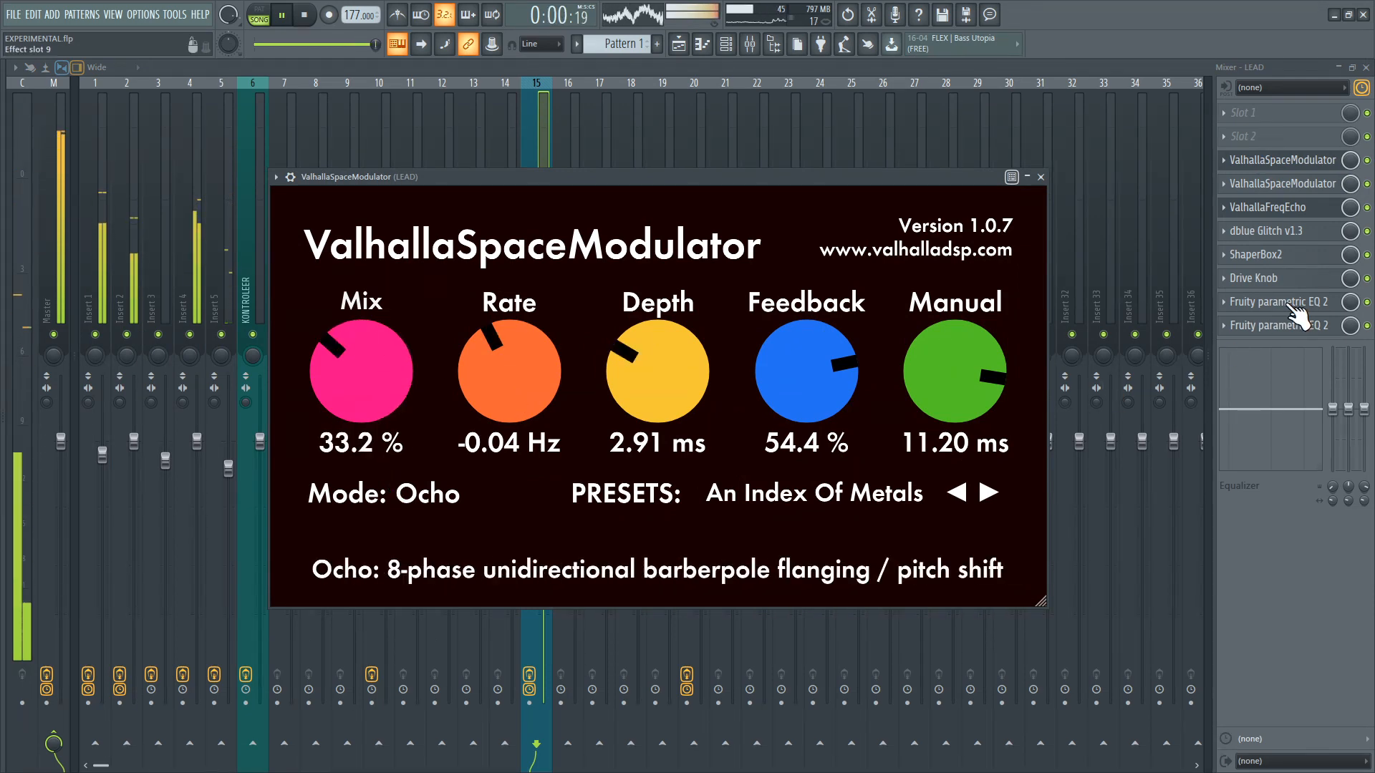
pyautogui.click(1041, 177)
# - Set the second ValhallaSpaceModulator's Mix to 23.2 % and Rate to -0.10 Hz, raise its Depth, reduce its Feedback, and close it
pyautogui.click(1281, 184)
pyautogui.moveTo(380, 366); pyautogui.dragTo(418, 413)
pyautogui.moveTo(486, 379); pyautogui.dragTo(562, 412)
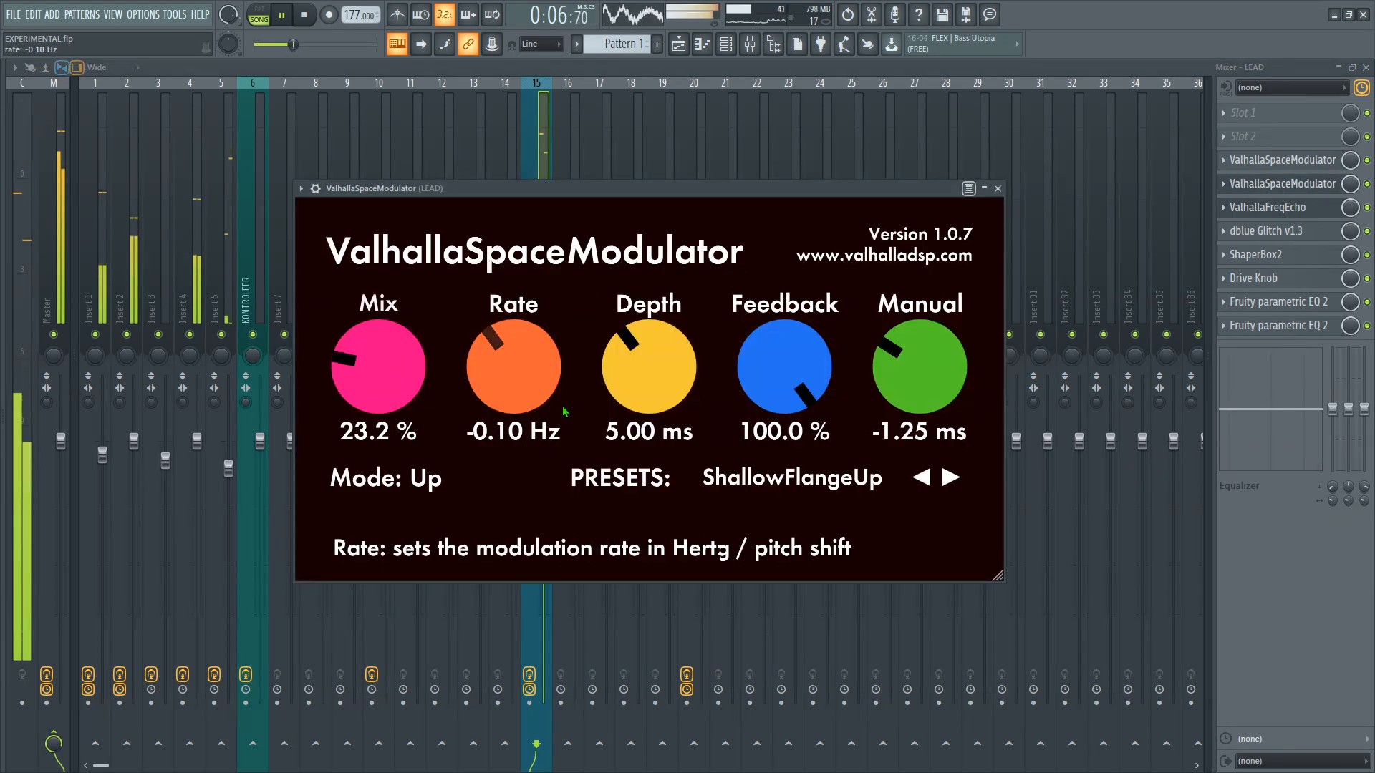
pyautogui.moveTo(671, 358); pyautogui.dragTo(689, 286)
pyautogui.moveTo(773, 349); pyautogui.dragTo(778, 429)
pyautogui.click(997, 188)
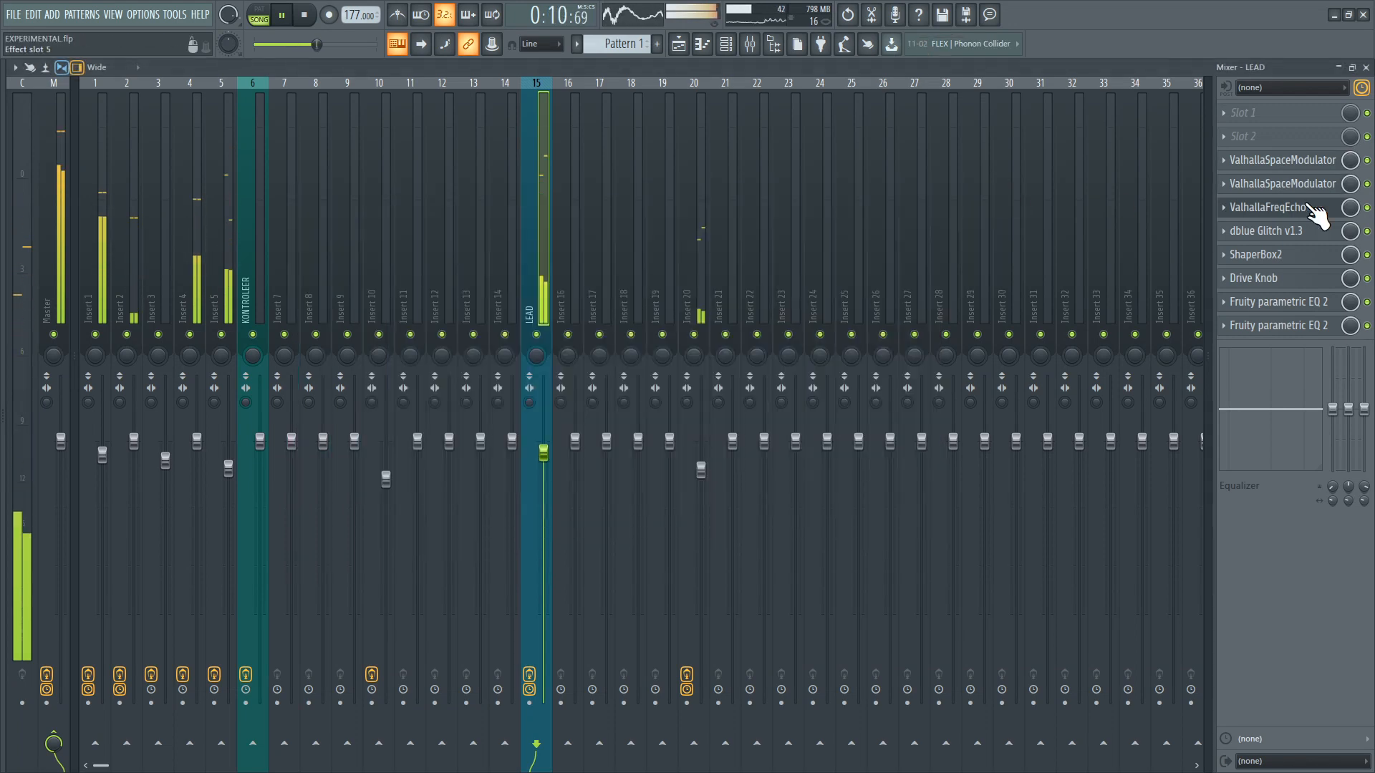
# - Open dblue Glitch on the LEAD track, adjust the Gater's stereo pan during playback, and pause the arrangement
pyautogui.click(1286, 233)
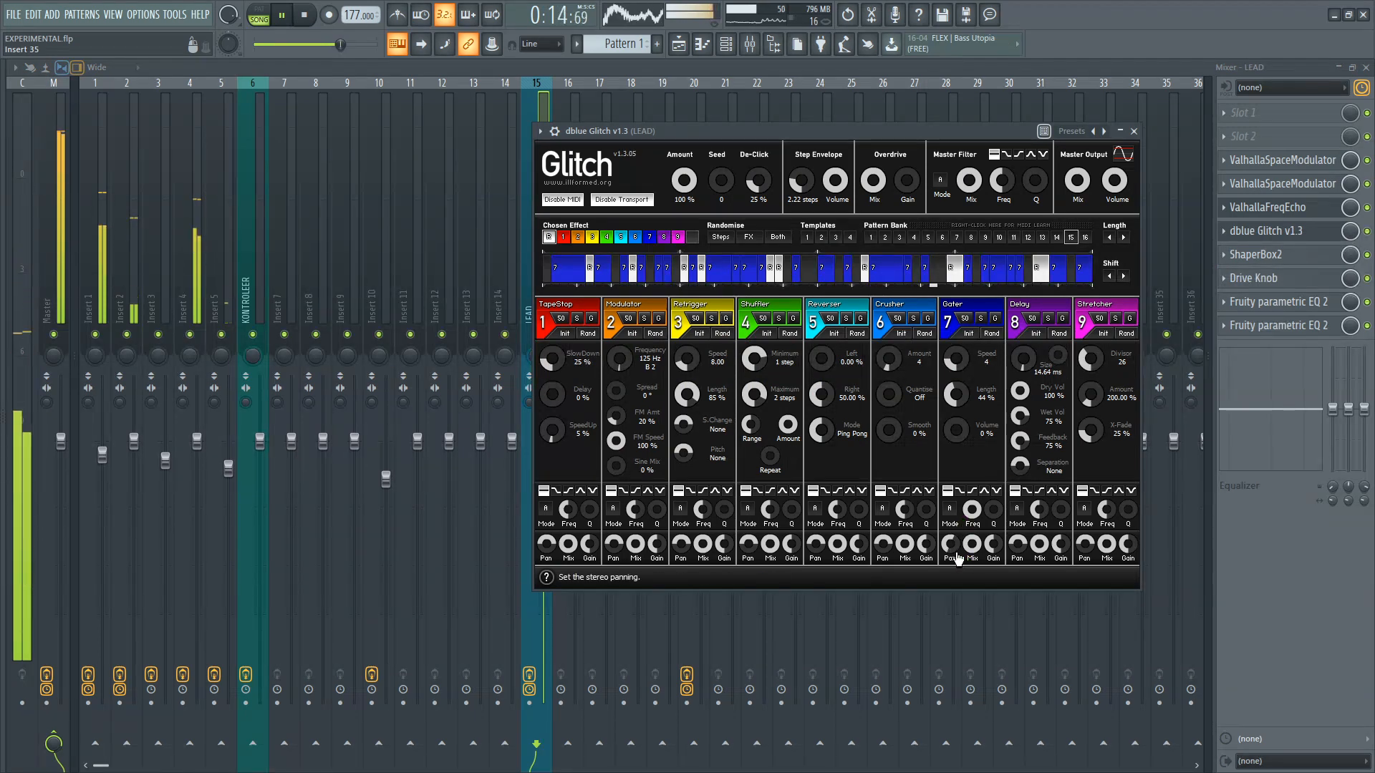
pyautogui.moveTo(945, 544); pyautogui.dragTo(950, 594)
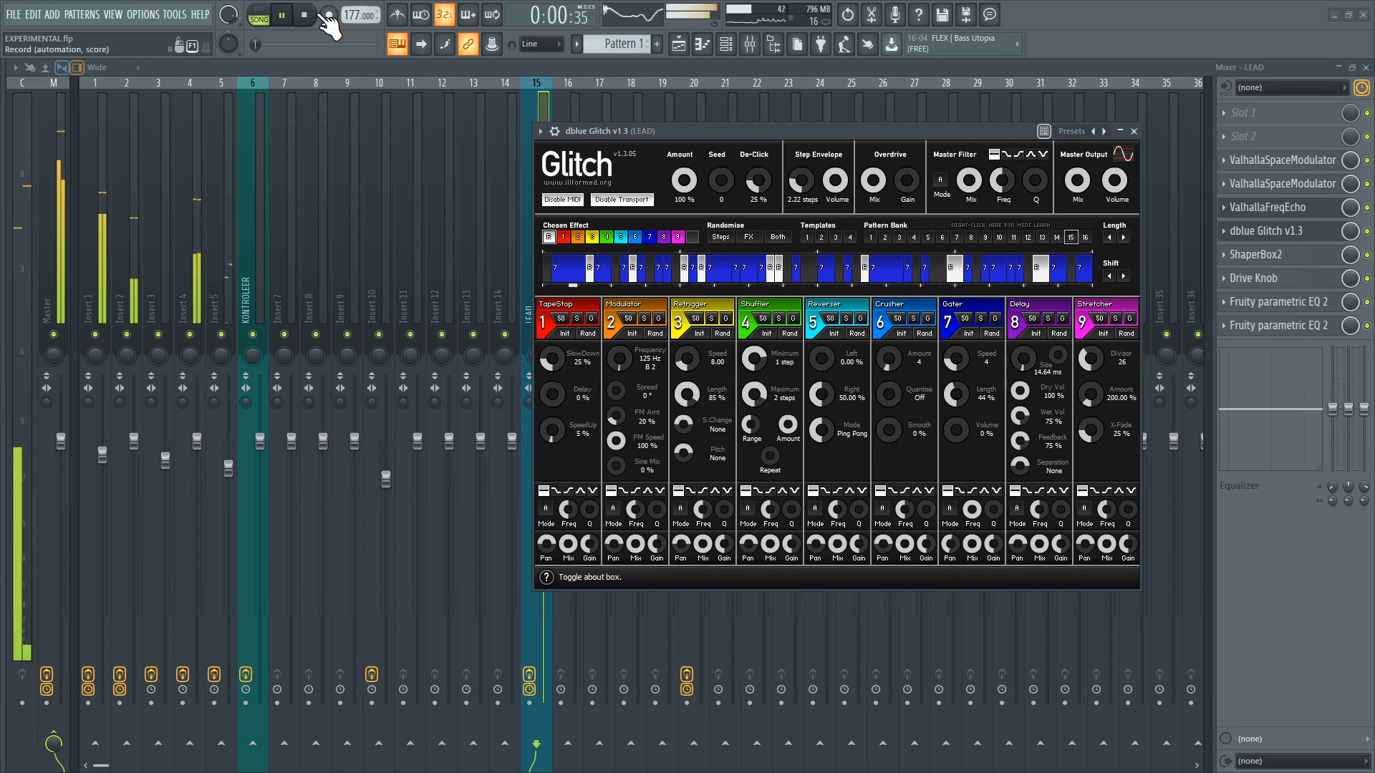
pyautogui.click(284, 15)
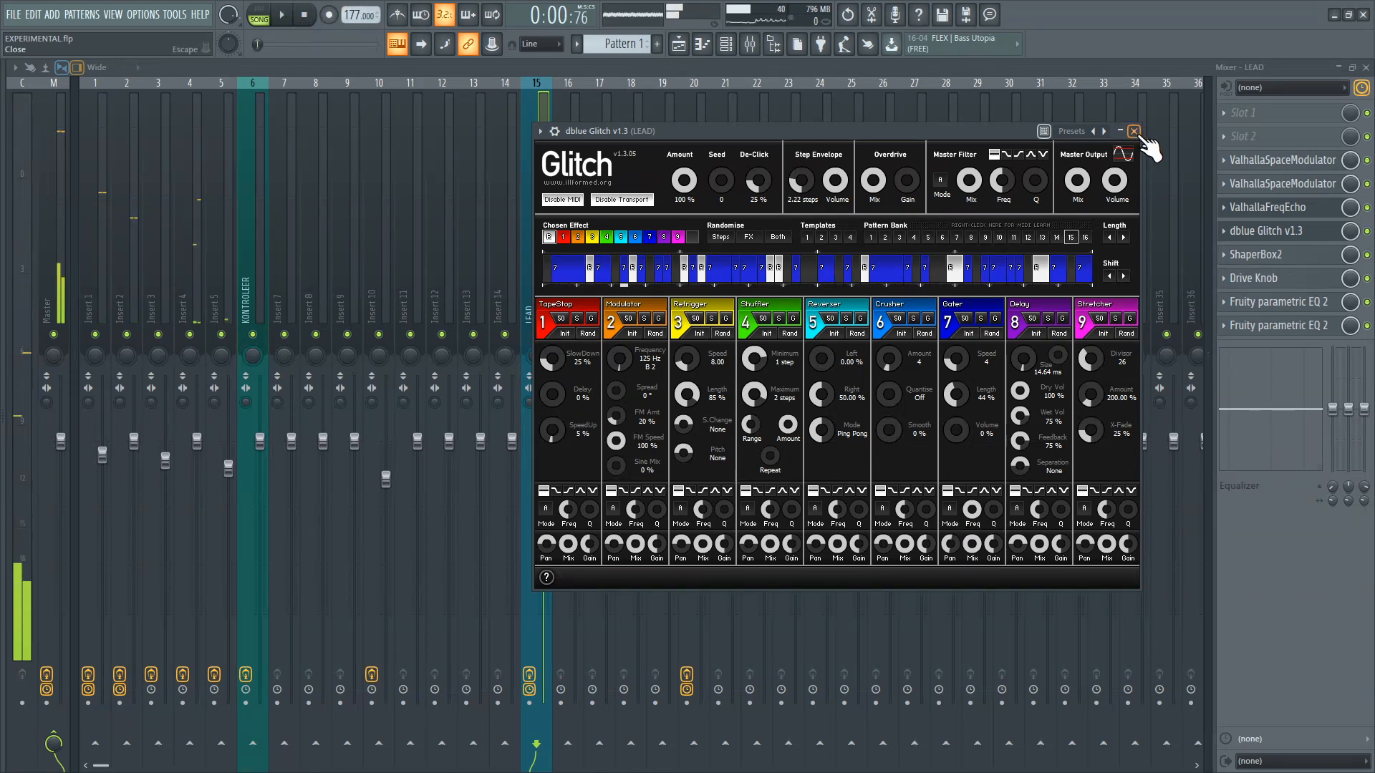
# - Bypass the LEAD track's Valhalla effects, and close the mixer and dblue Glitch to leave the playlist's automation clips in view
pyautogui.click(1365, 212)
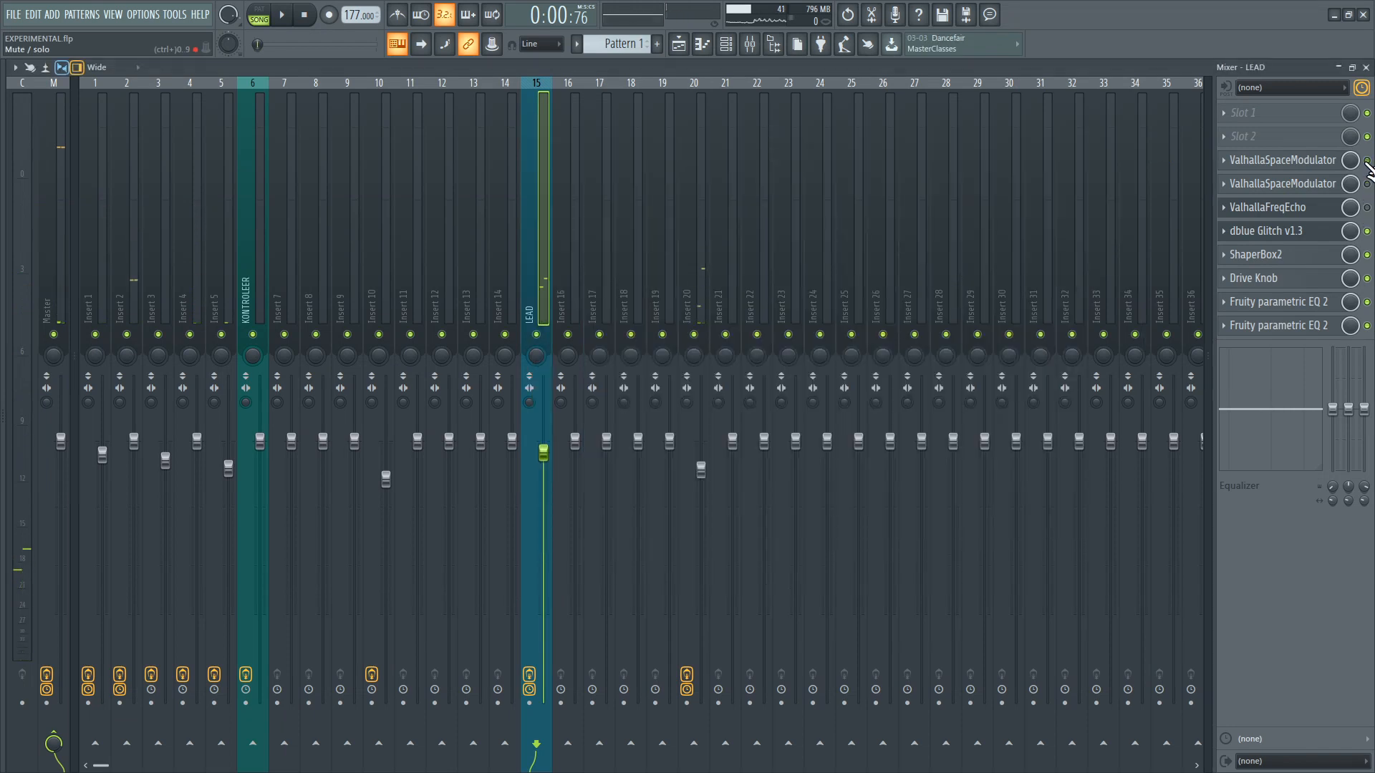
pyautogui.click(1366, 68)
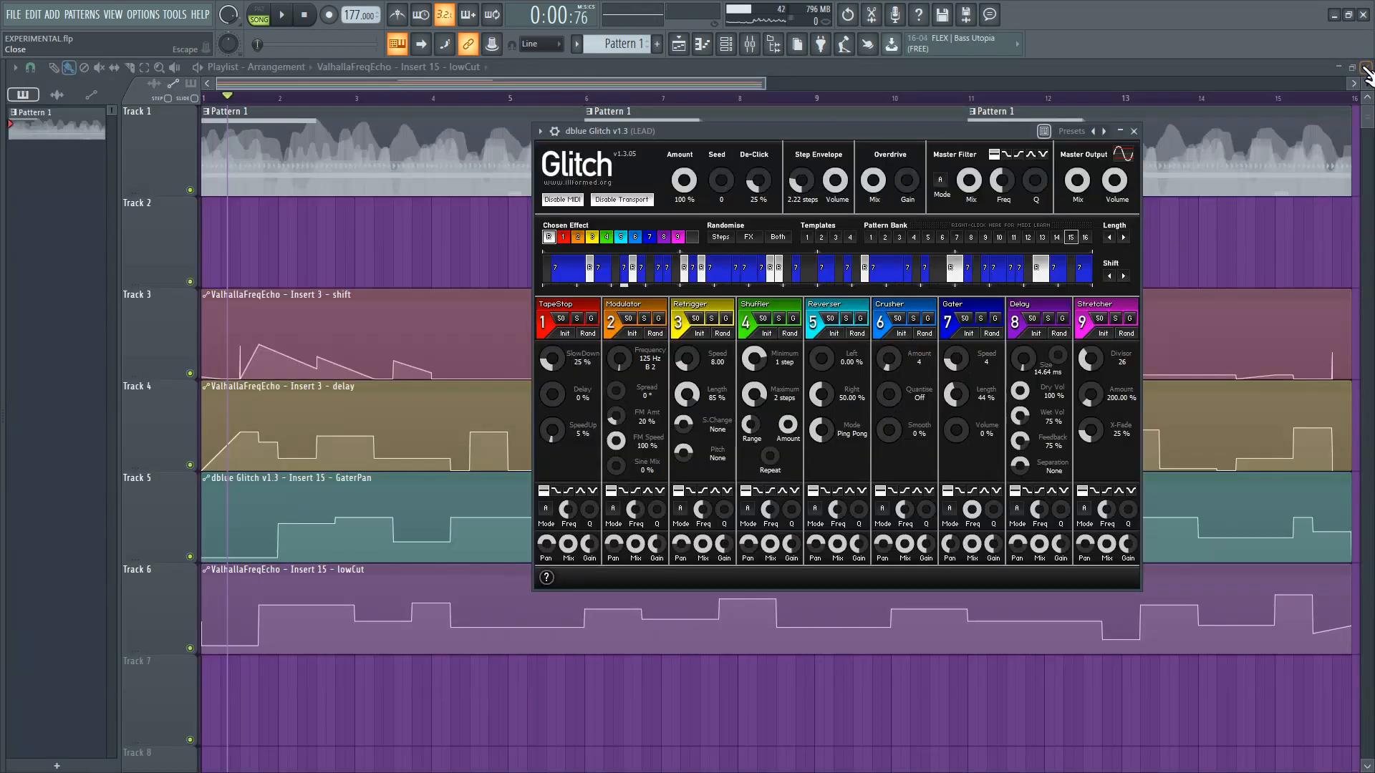
pyautogui.click(1134, 131)
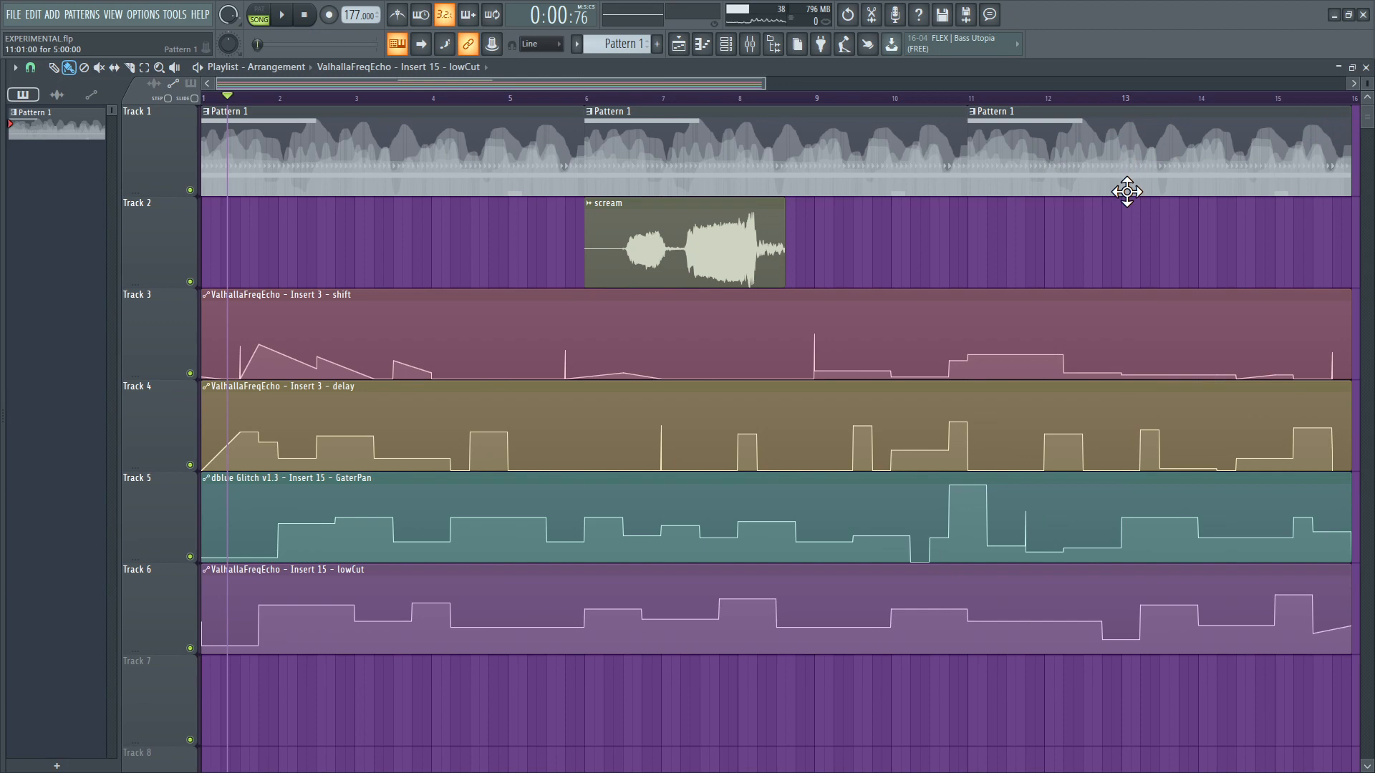